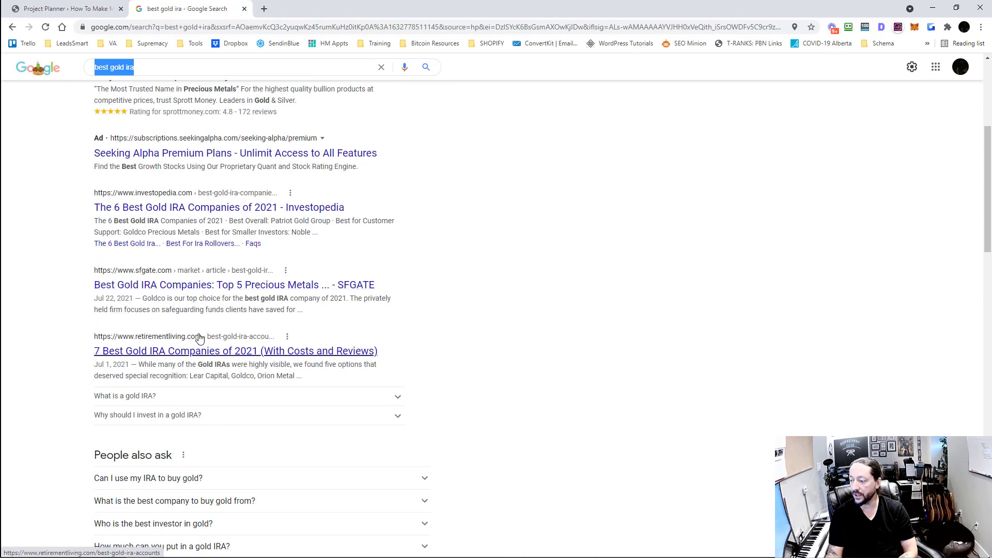
Step: Open the goldiraguide.org search result "Top Rated Gold IRA Companies + Reviews (2021)" in a new tab and switch to it
scroll(202, 336, "down", 9)
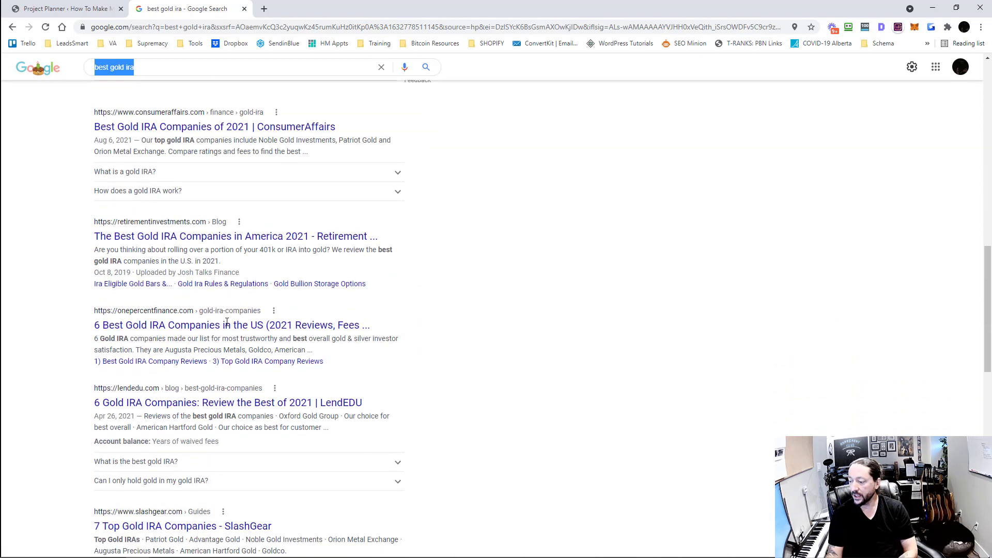
scroll(227, 322, "down", 6)
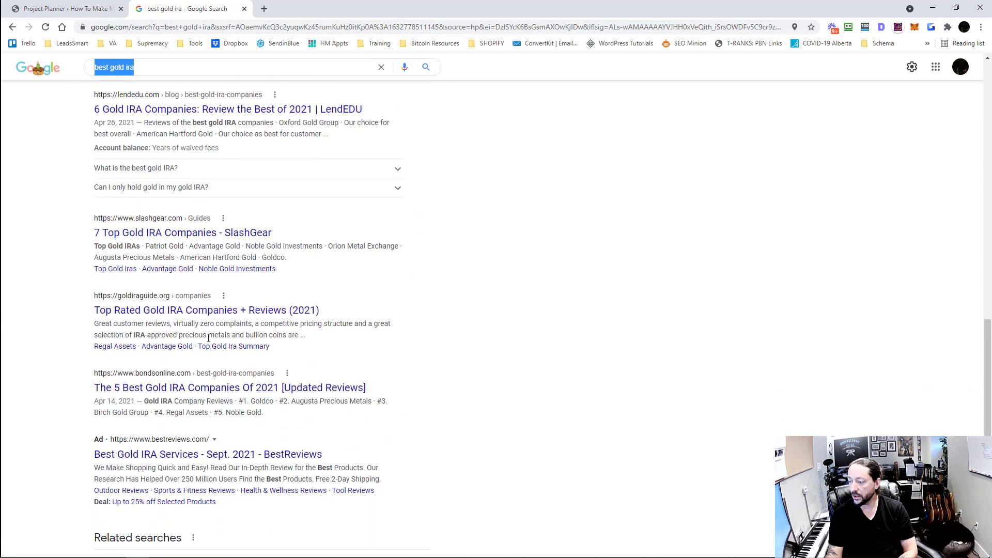
right_click(184, 314)
left_click(217, 321)
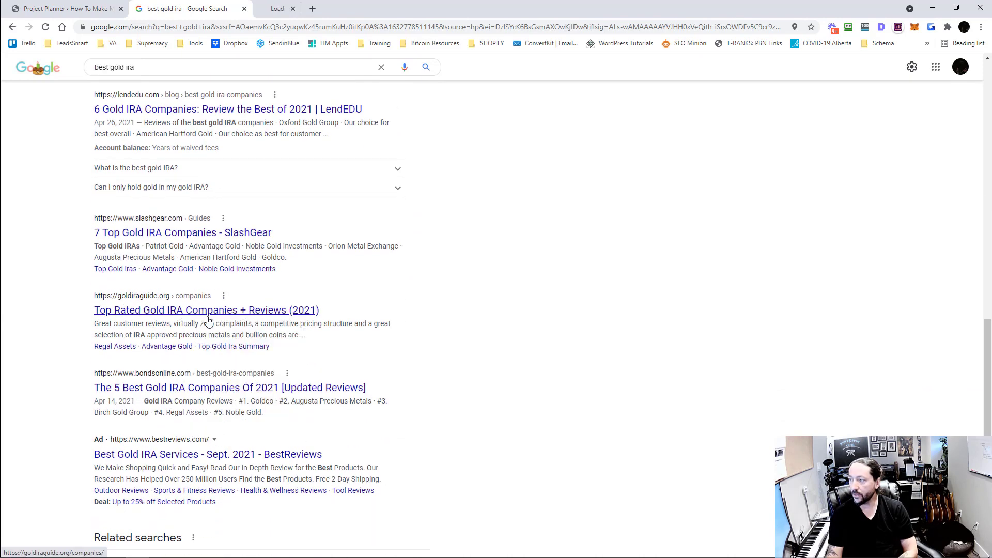
key("ctrl+Tab")
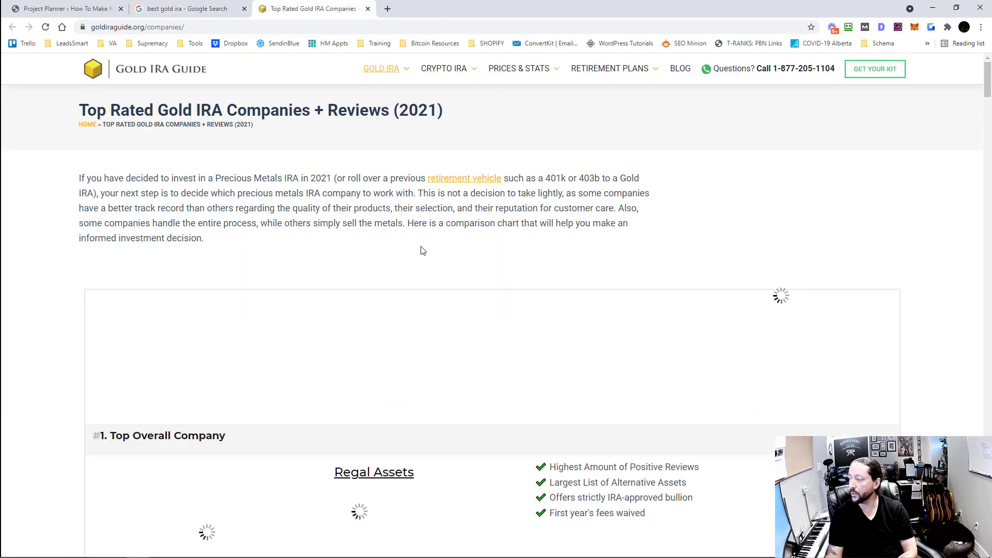
Step: Review the ranked gold IRA companies on the page and select the domain goldiraguide.org in its web address
scroll(422, 251, "down", 7)
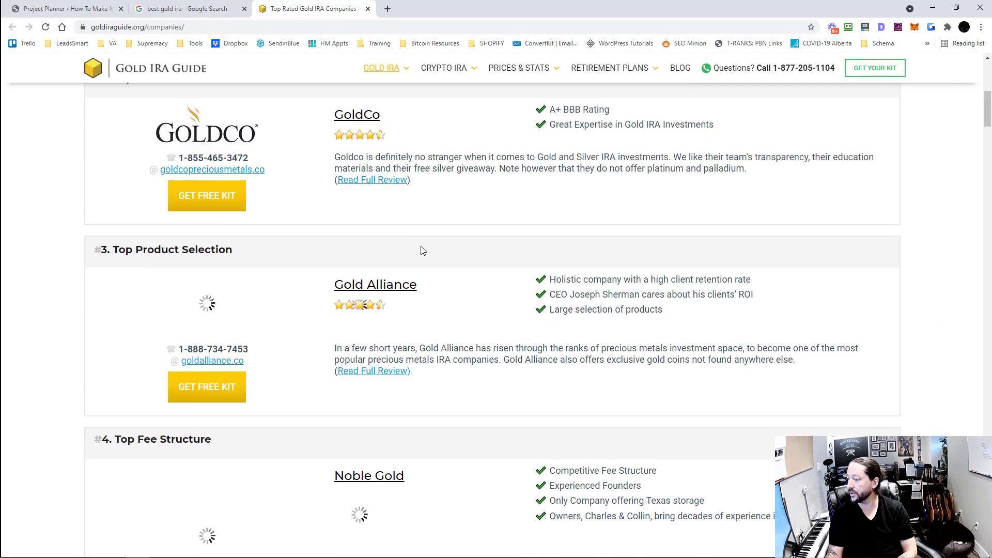
scroll(423, 251, "up", 4)
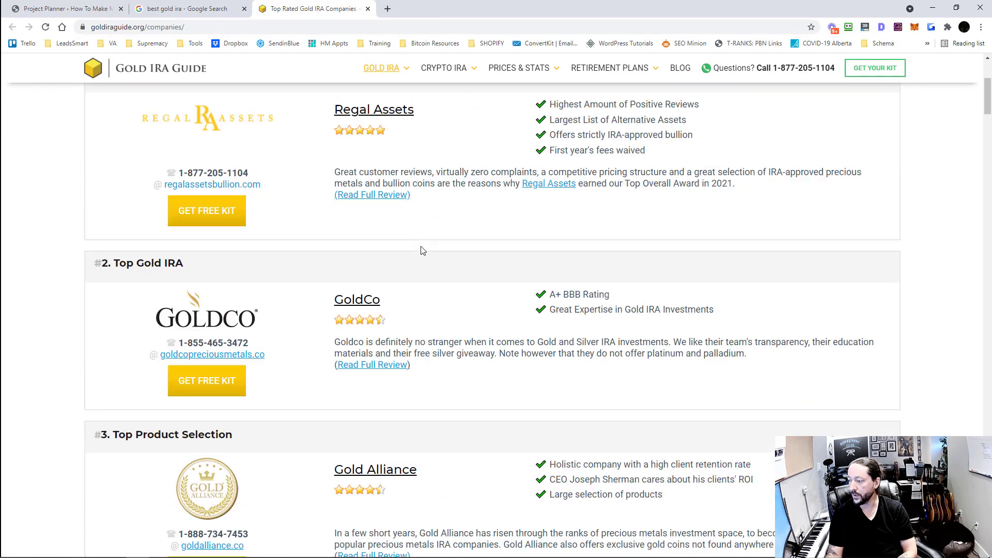
scroll(265, 166, "down", 1)
scroll(277, 196, "up", 2)
scroll(478, 346, "down", 8)
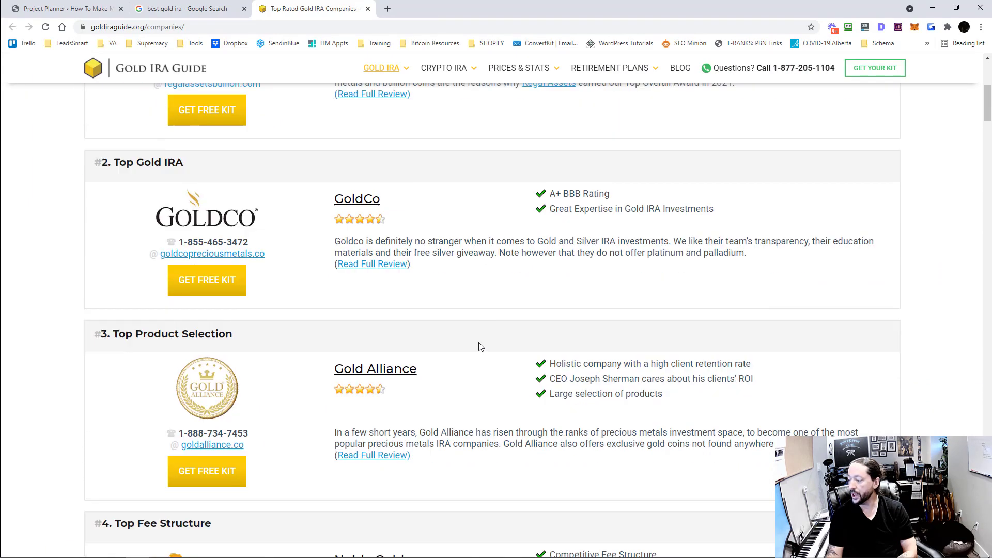
scroll(478, 346, "up", 10)
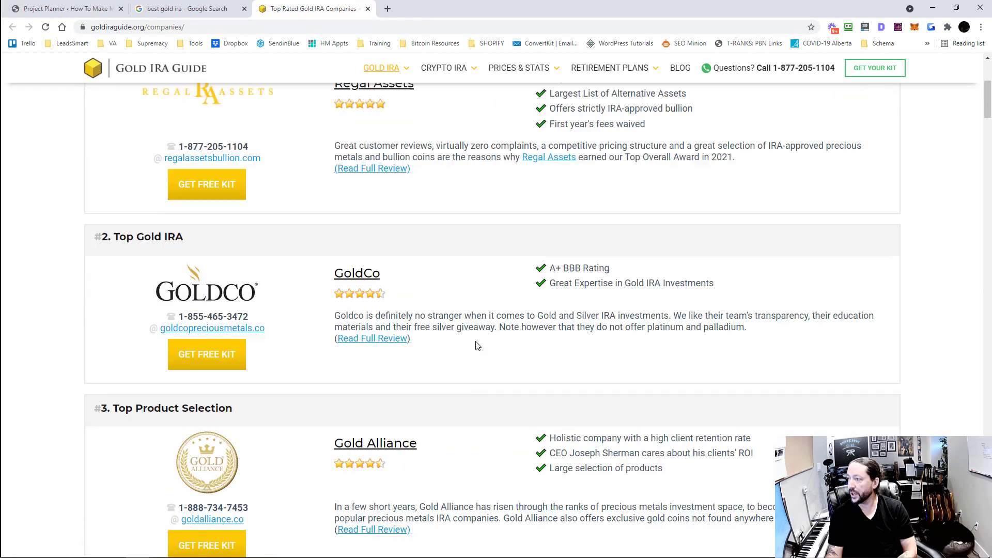
left_click_drag(144, 27, 89, 33)
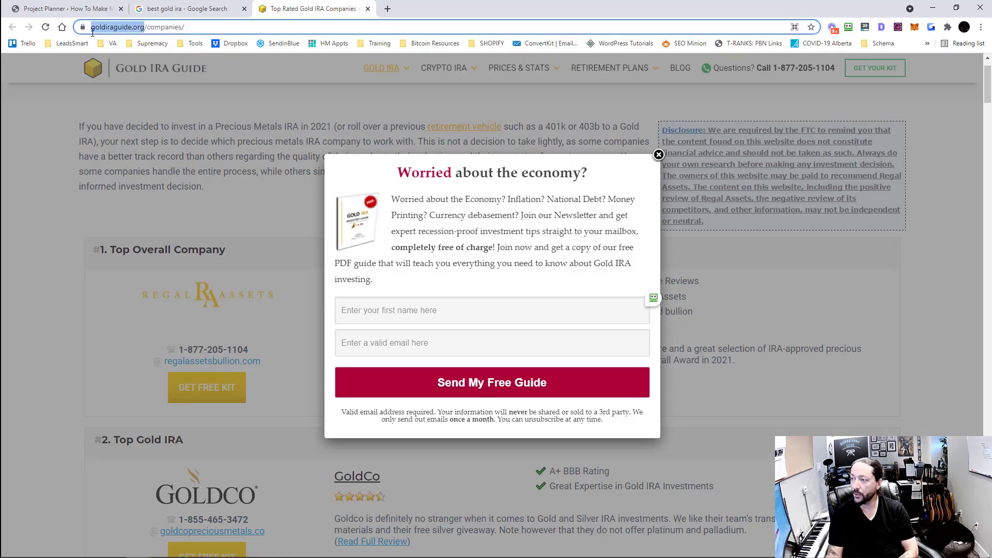
left_click(129, 26)
left_click_drag(130, 28, 164, 27)
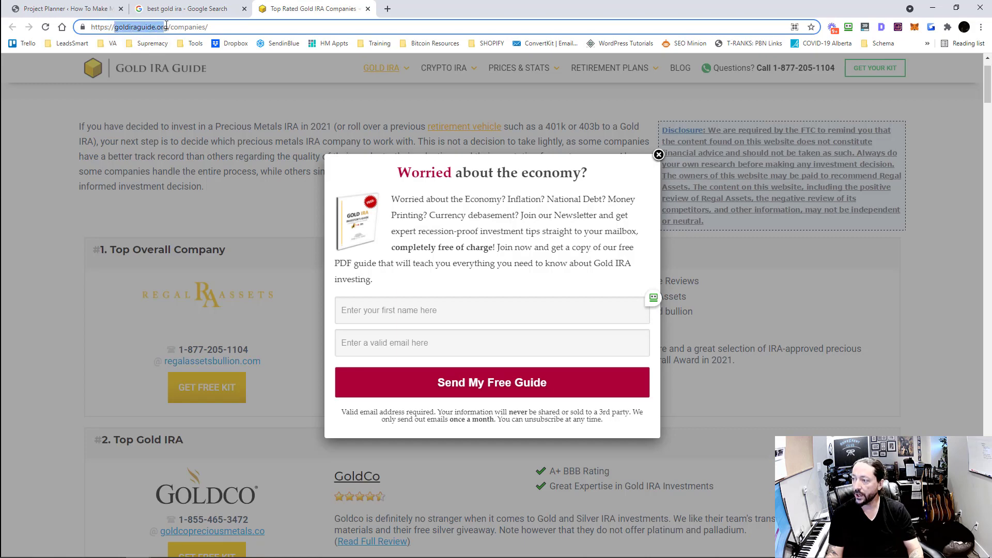
Step: Switch to the Xagio Project Planner and create a new project named "AUDIT - goldiraguide.org"
left_click(67, 8)
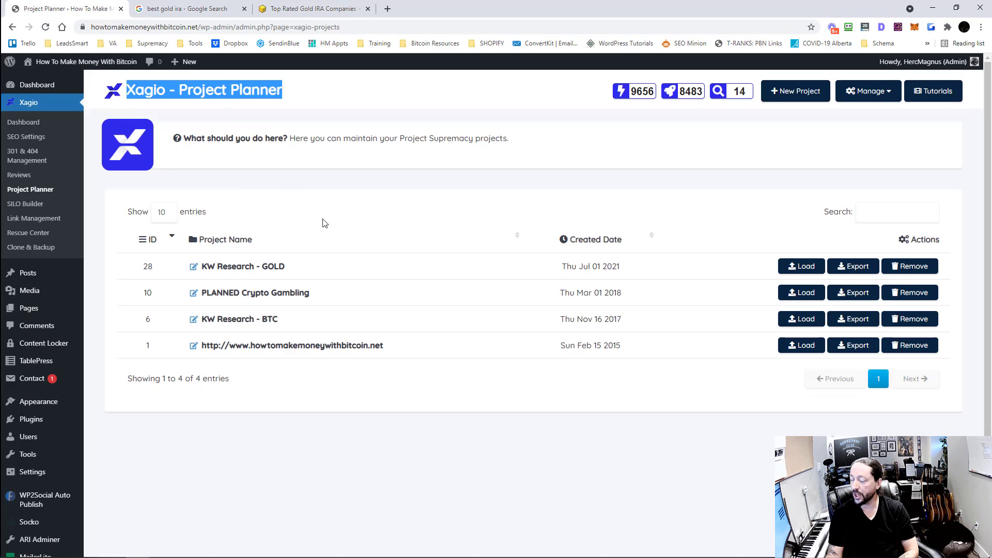
left_click(365, 197)
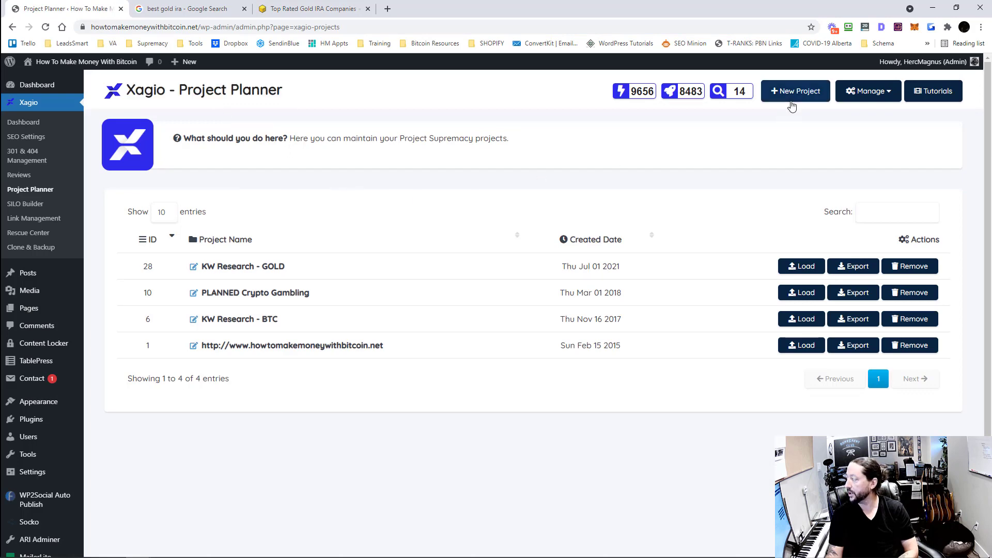
left_click(793, 96)
type("AU")
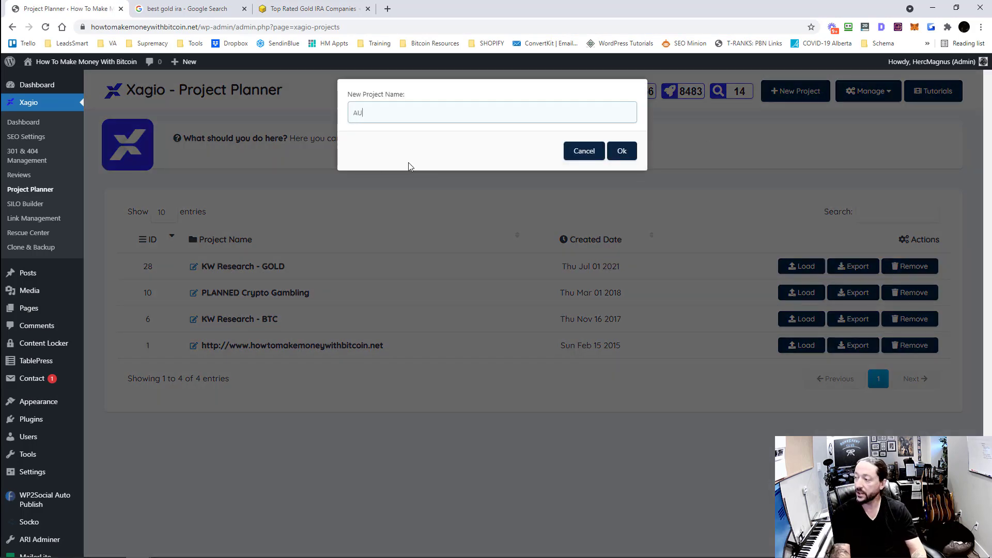
type("DIT -")
type("goldiraguide.org")
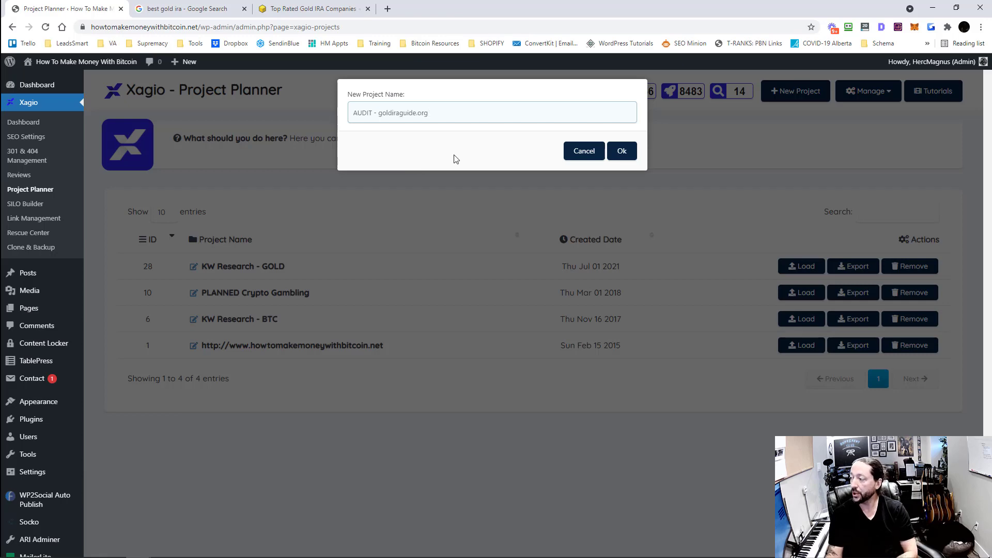
left_click(623, 151)
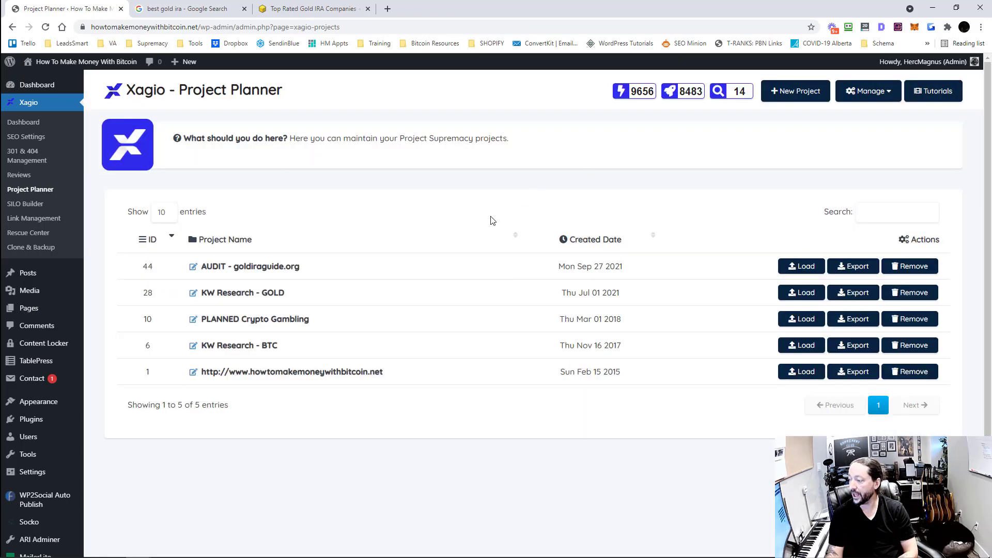
Step: Load the AUDIT - goldiraguide.org project and run a website audit on the domain goldiraguide.org, copying the domain before starting
left_click(805, 267)
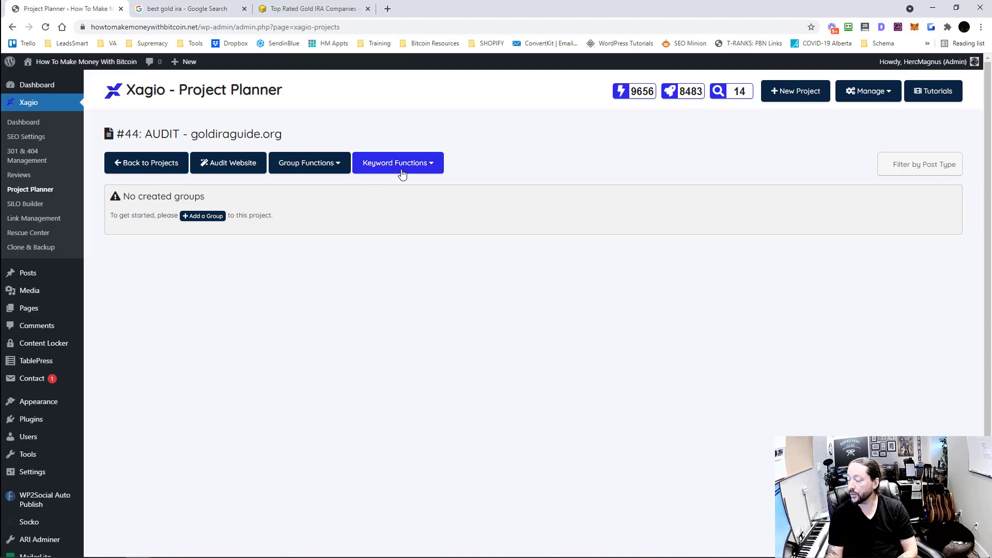
left_click(212, 166)
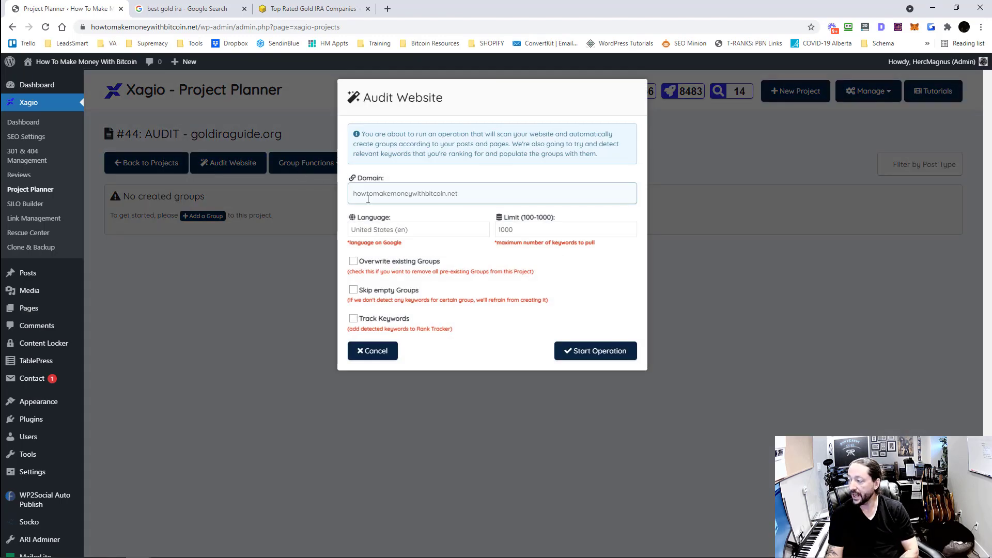
key("ctrl+a")
type("goldiraguide.org")
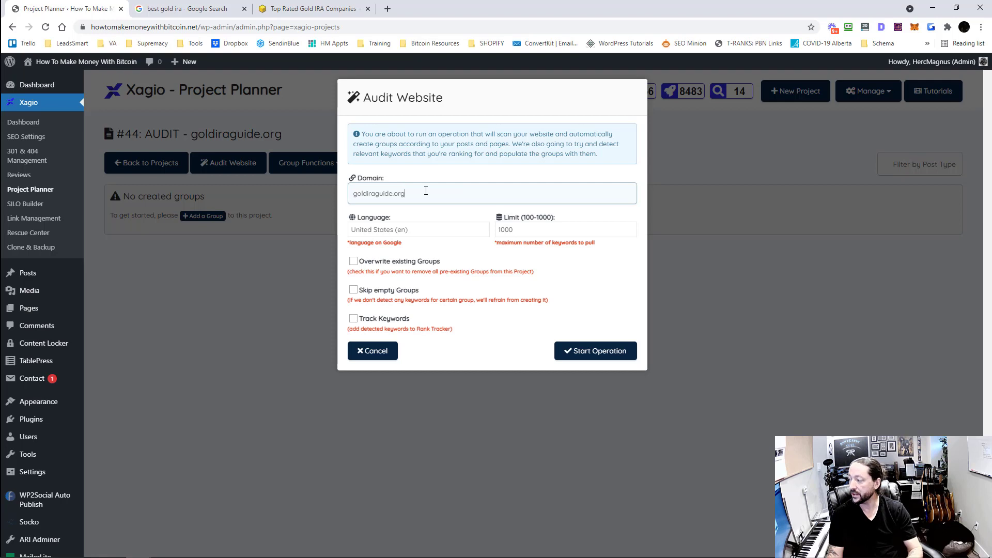
left_click_drag(425, 192, 298, 186)
key("ctrl+c")
left_click(581, 356)
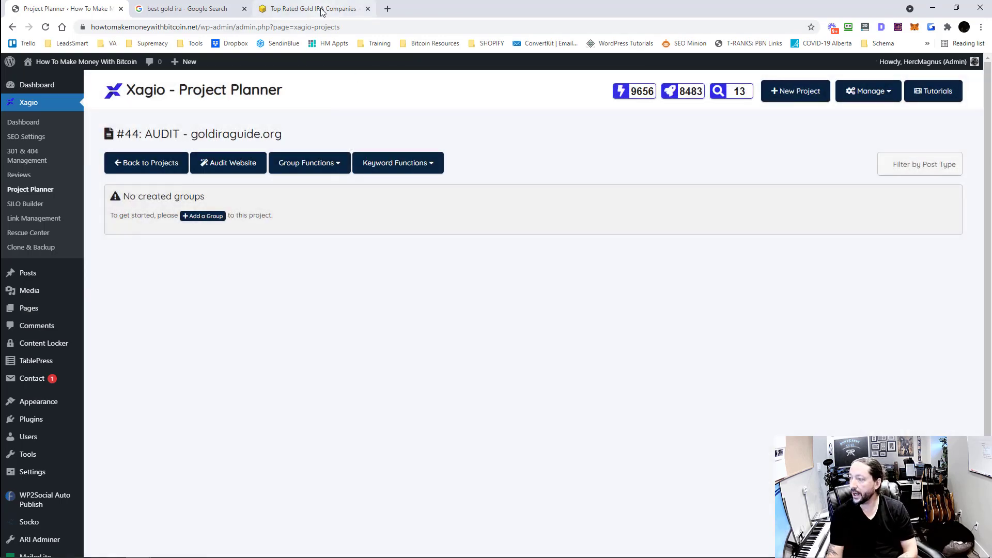
left_click(321, 11)
left_click(93, 9)
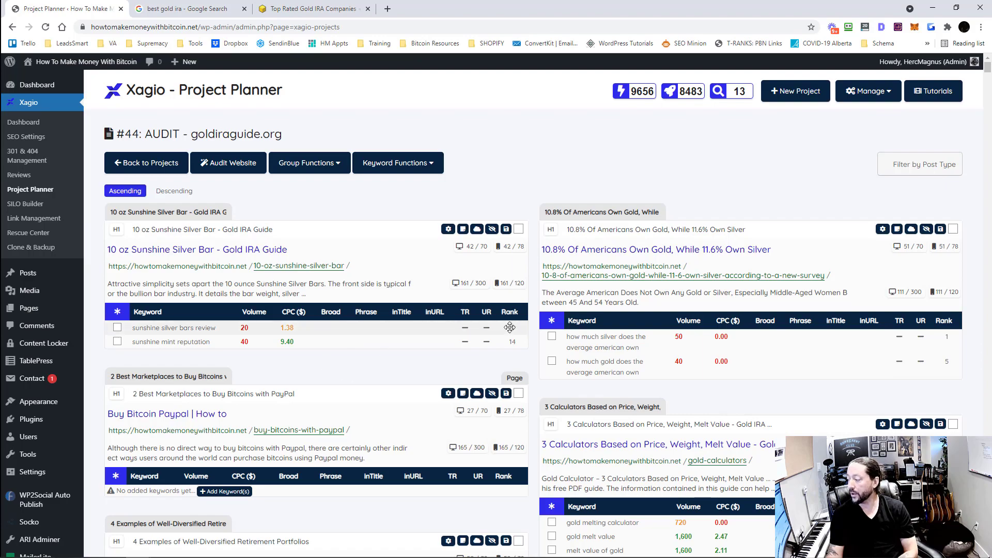
Step: Examine the audited page groups, checking their titles and each keyword's volume, CPC and rank
scroll(666, 352, "down", 3)
middle_click(665, 353)
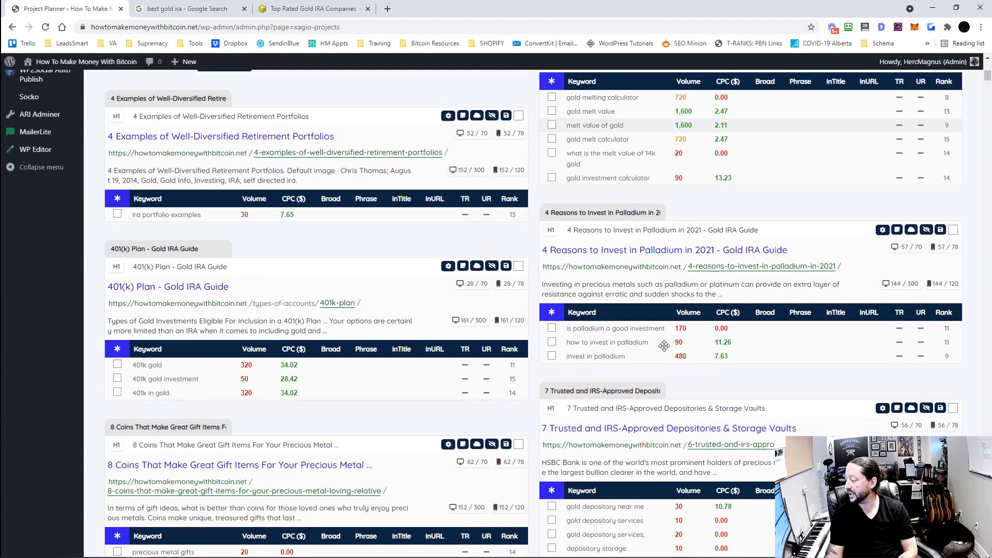
scroll(664, 357, "down", 11)
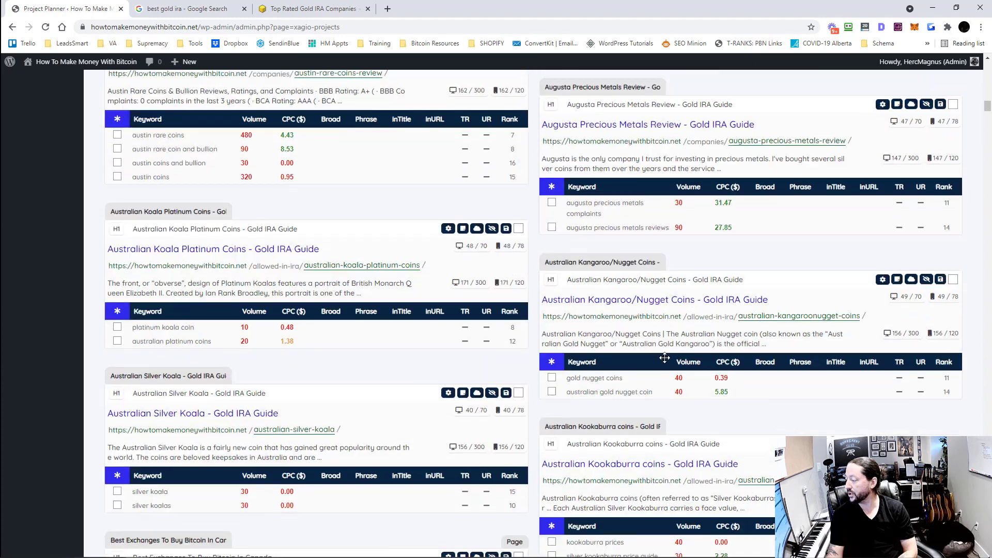
scroll(617, 256, "up", 4)
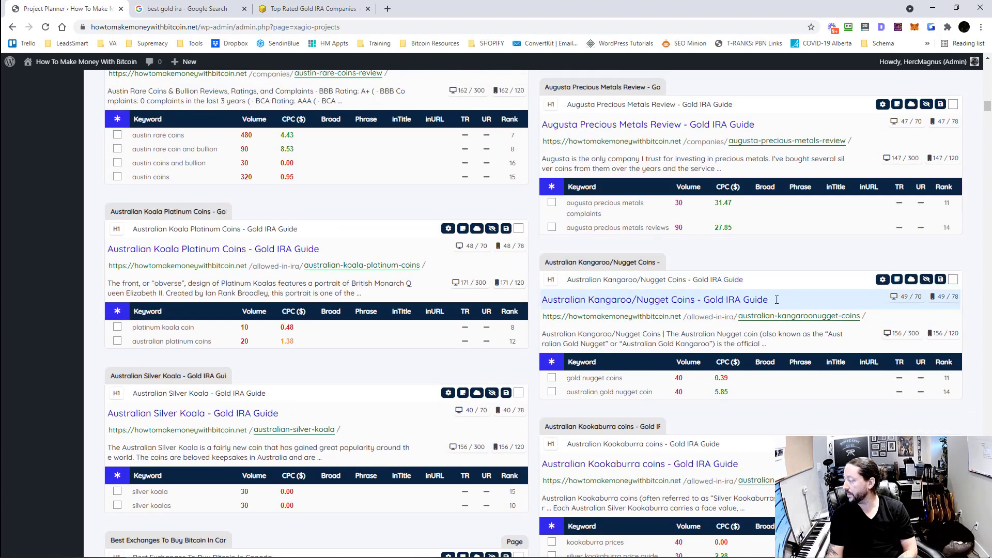
left_click_drag(768, 300, 547, 293)
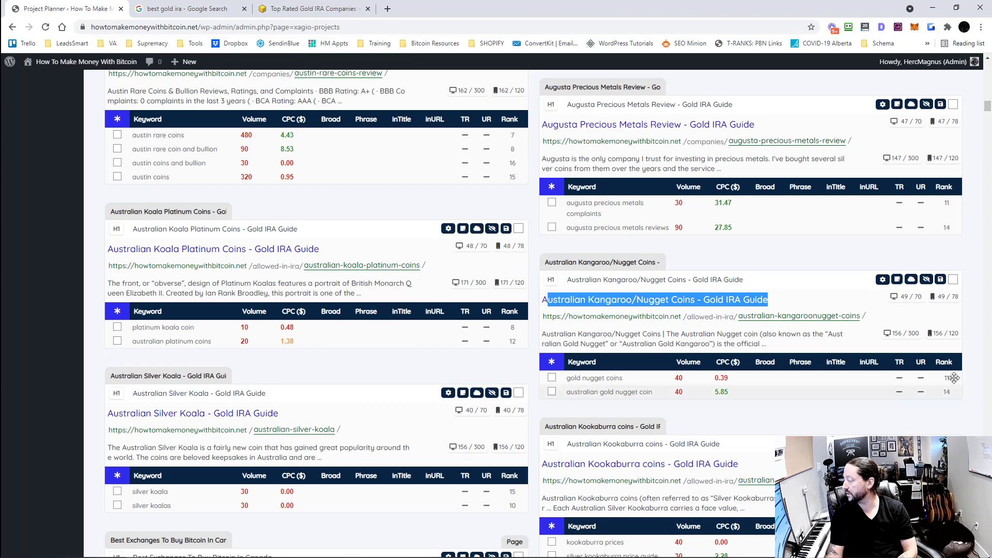
scroll(512, 336, "down", 10)
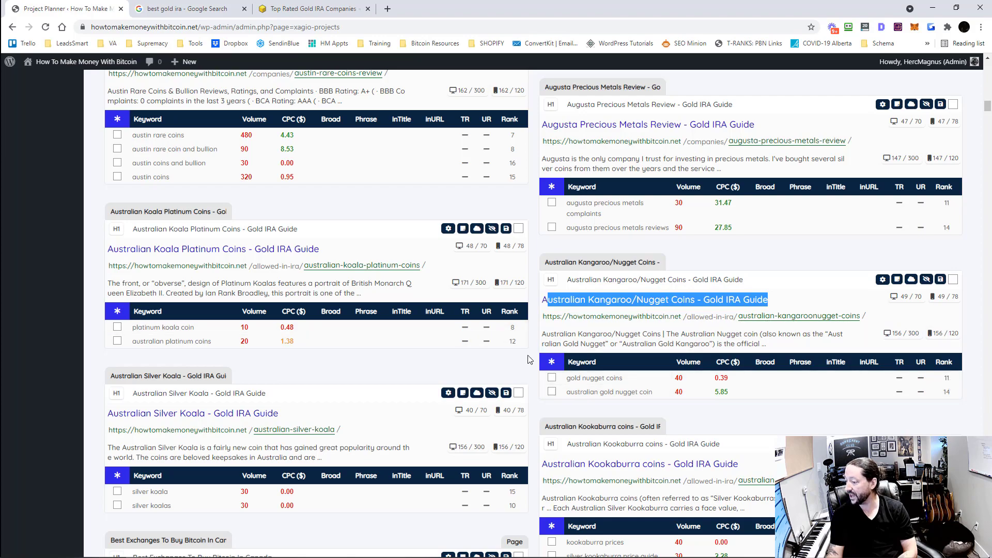
scroll(539, 359, "down", 20)
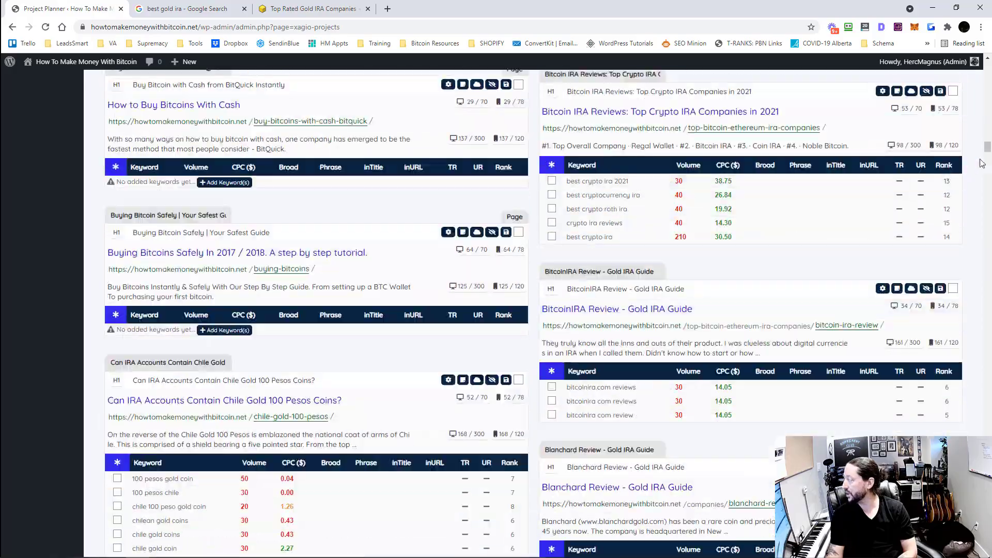
left_click_drag(986, 150, 988, 67)
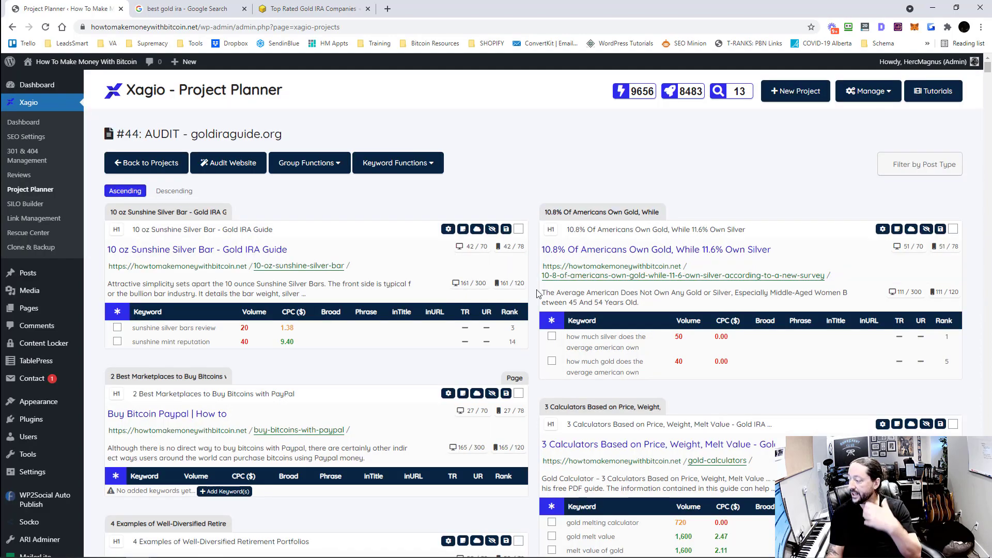
scroll(536, 291, "down", 3)
scroll(535, 291, "down", 3)
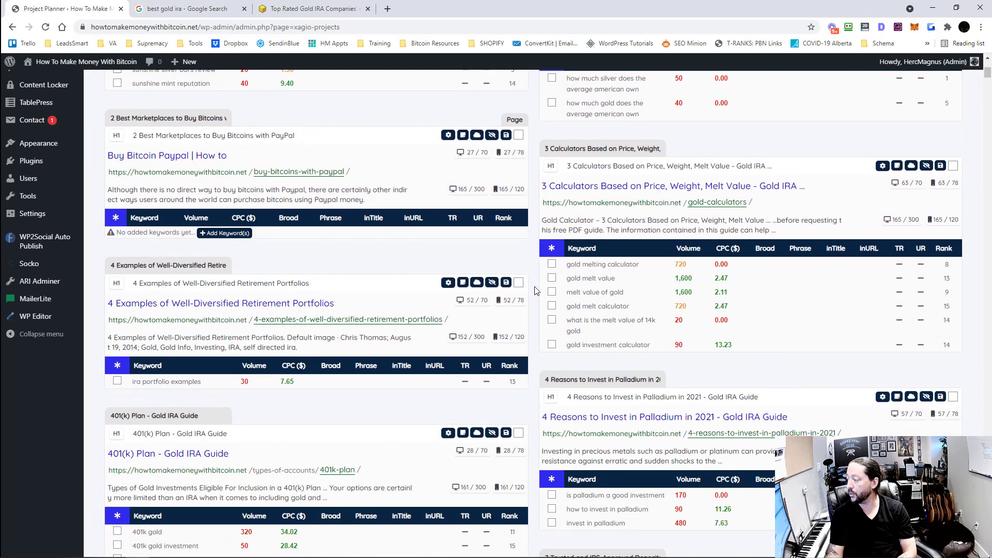
scroll(535, 291, "up", 6)
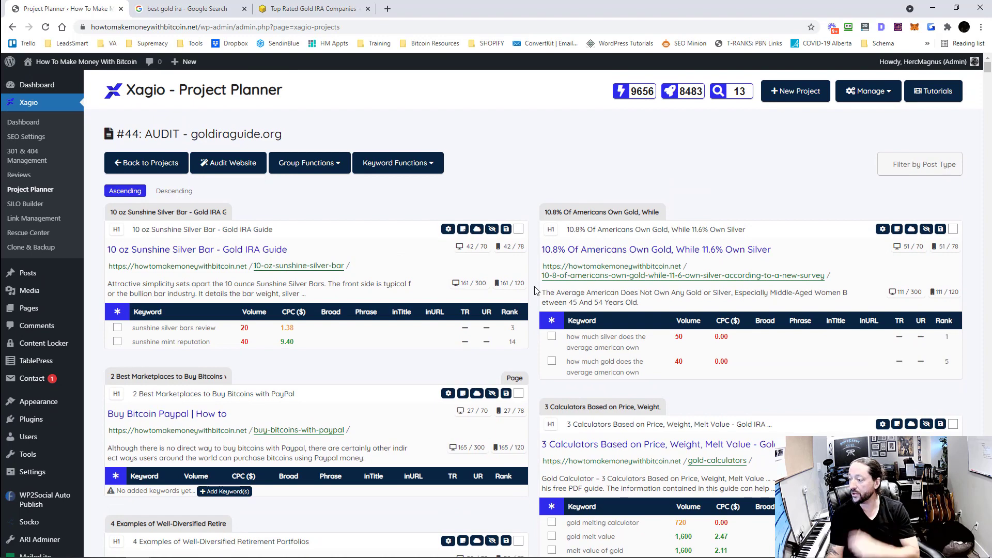
Step: Phrase match all the audited keywords into a new project named "goldiraguide.org PM 34" with minimum words 3 and minimum keywords 4
left_click(423, 170)
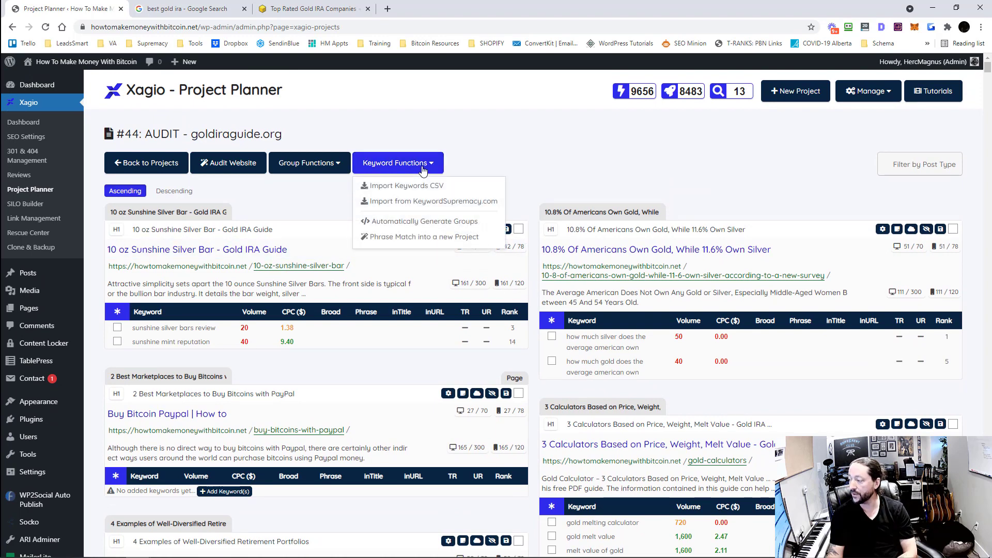
left_click(416, 242)
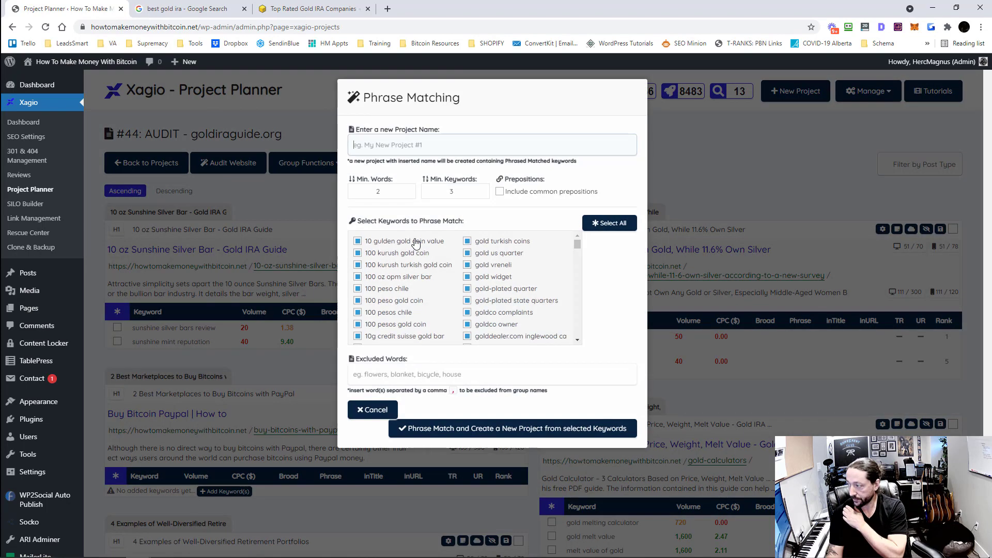
left_click(392, 143)
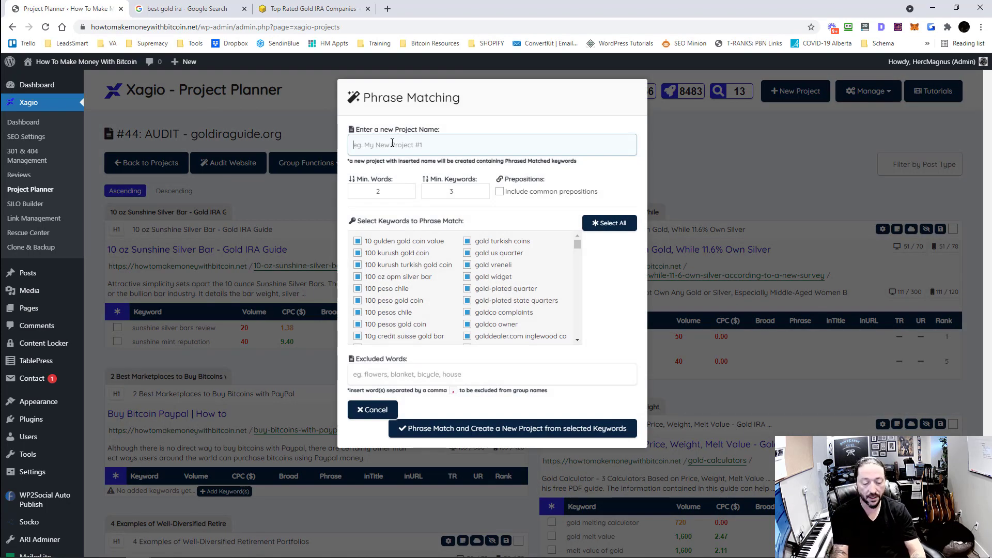
key("ctrl+v")
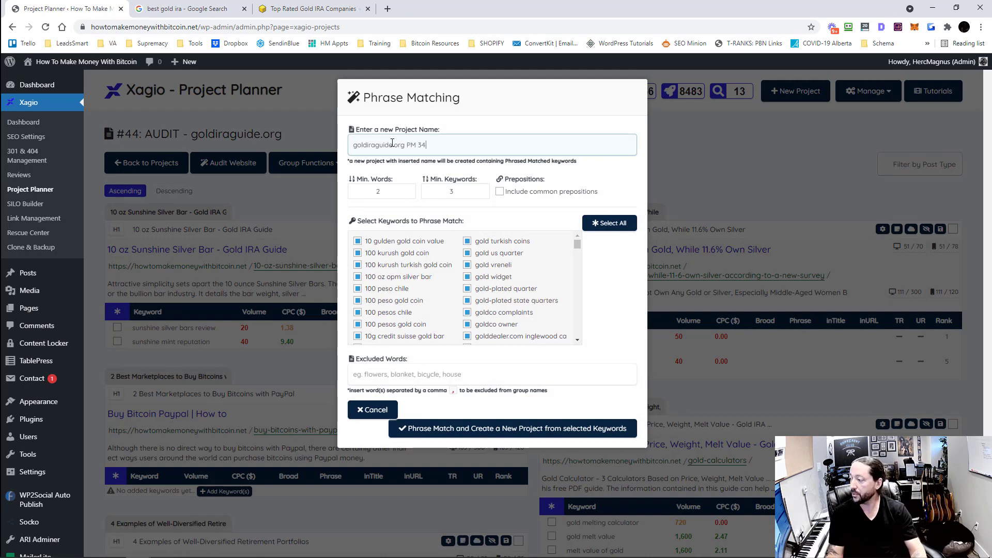
double_click(369, 190)
type("3")
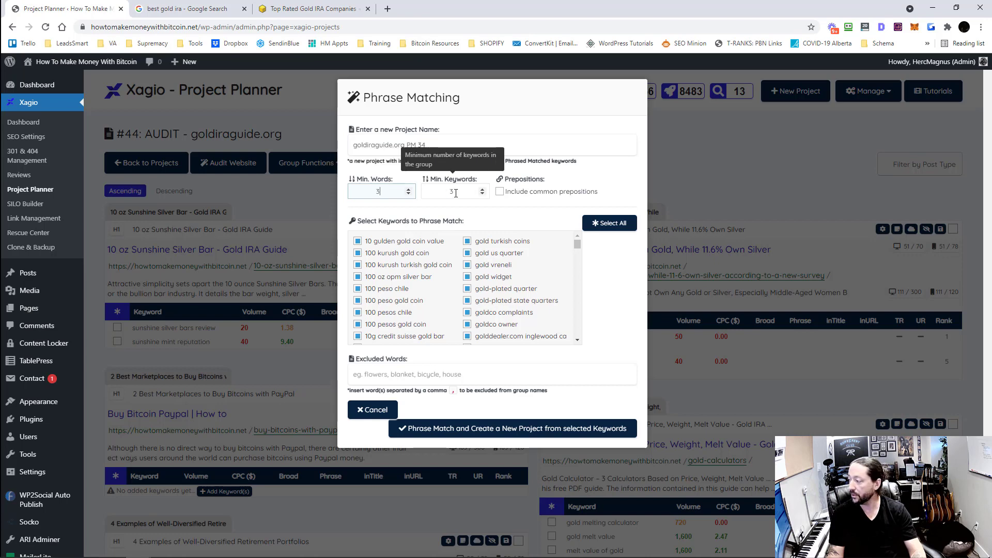
double_click(444, 193)
type("4")
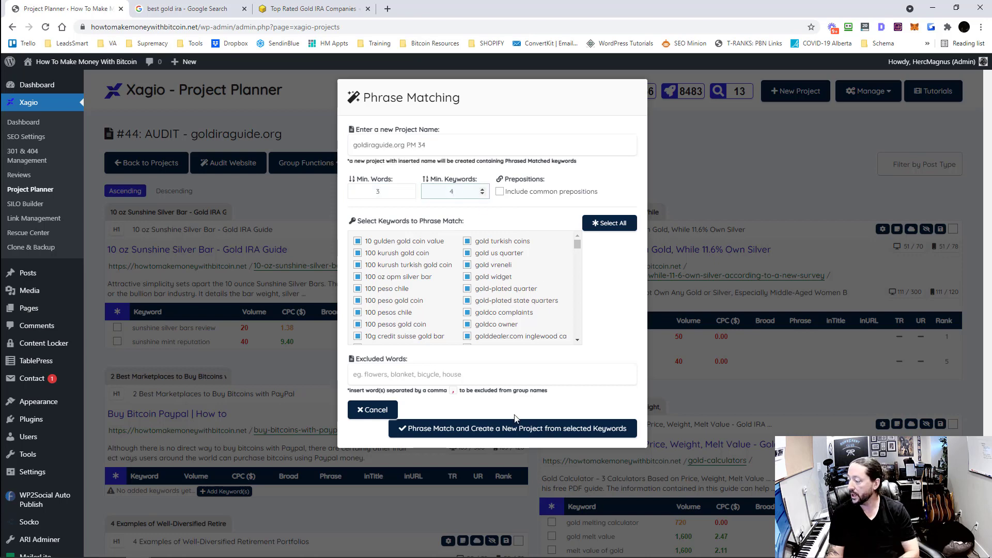
left_click(505, 435)
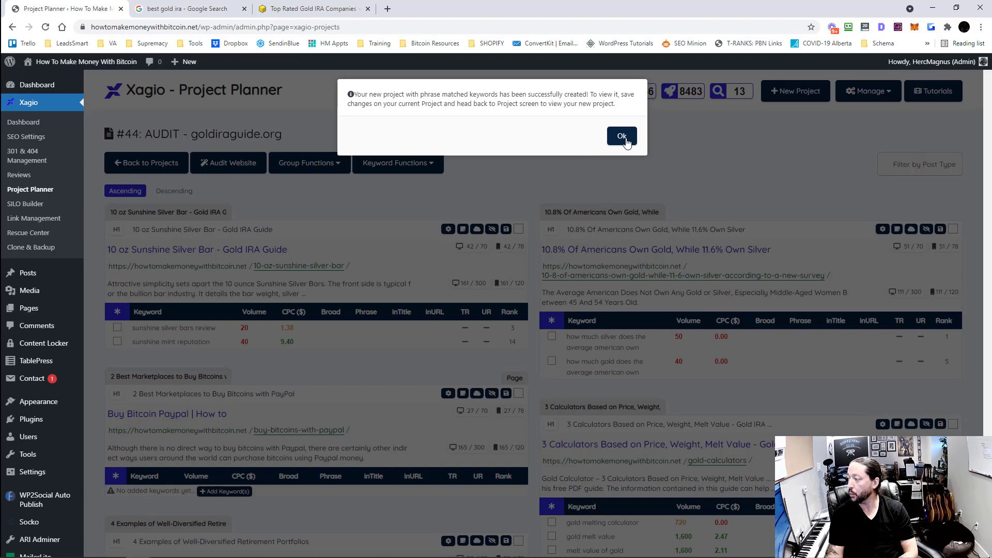
left_click(621, 136)
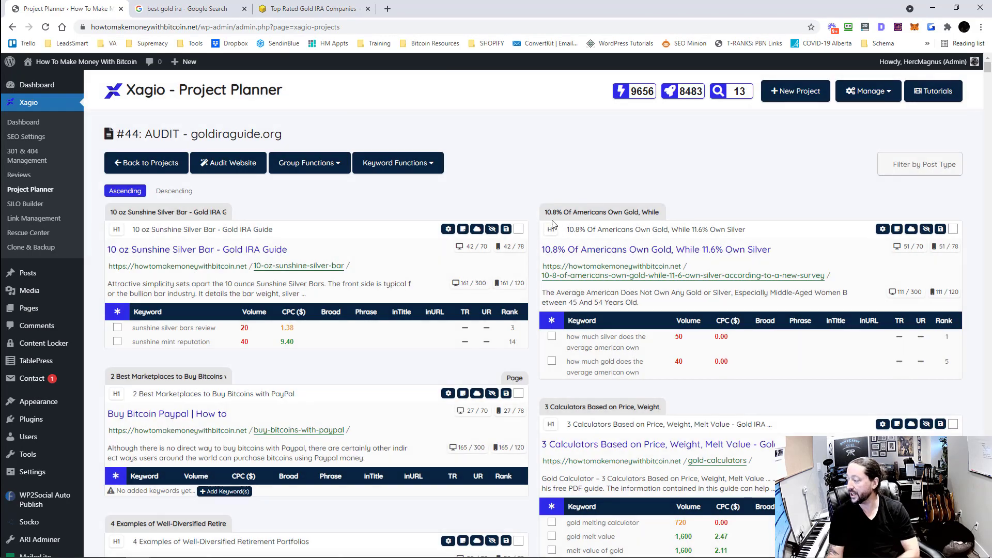
scroll(612, 375, "down", 4)
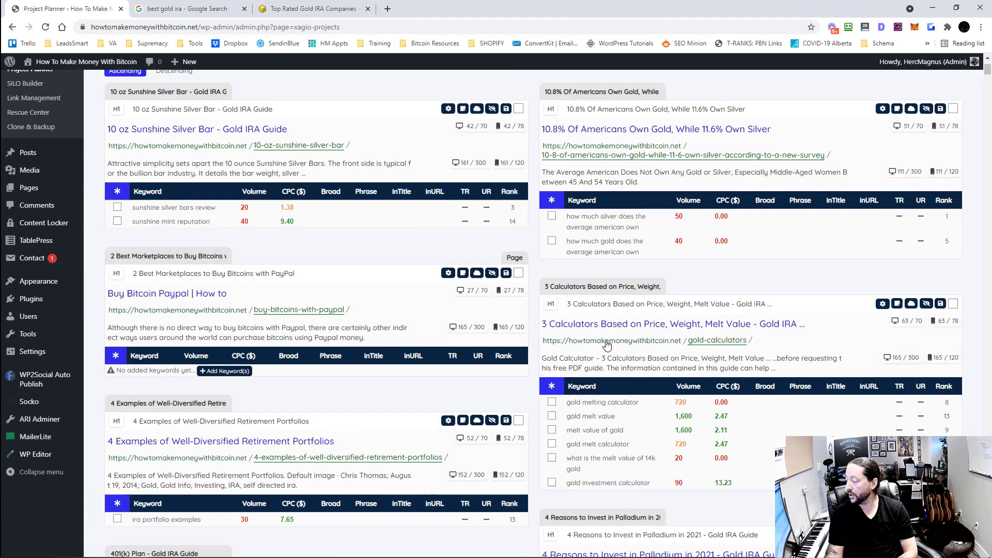
scroll(589, 385, "up", 4)
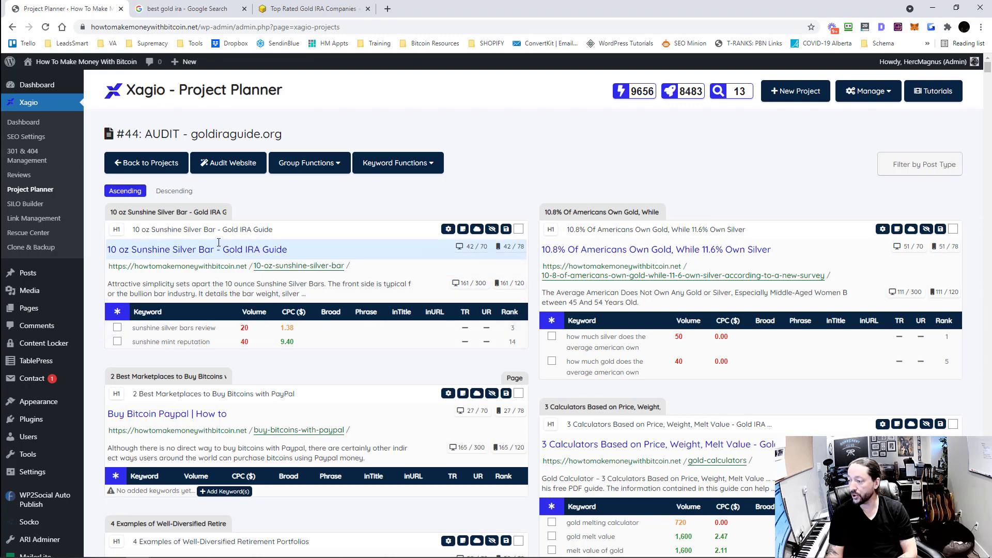
scroll(281, 316, "down", 2)
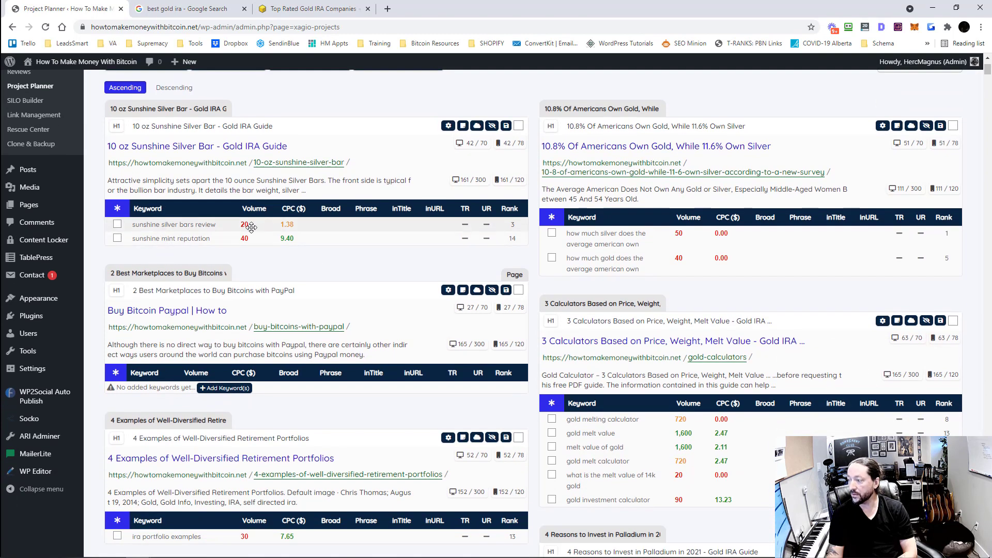
scroll(506, 281, "up", 2)
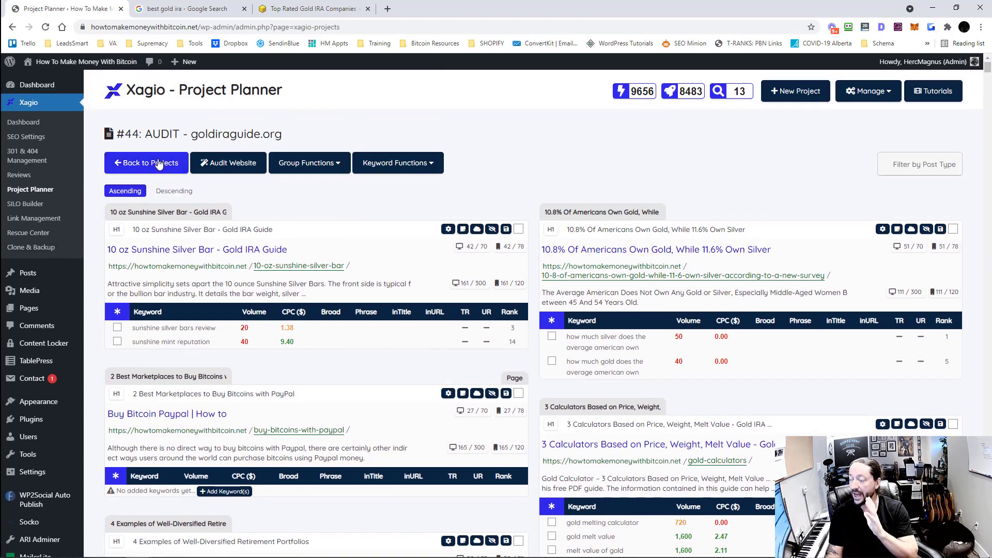
left_click(395, 163)
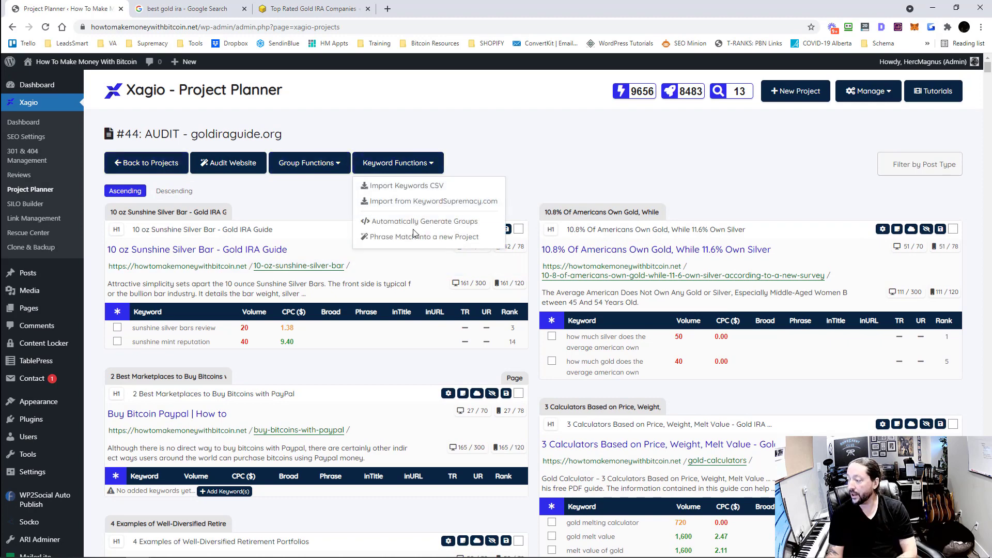
left_click(495, 156)
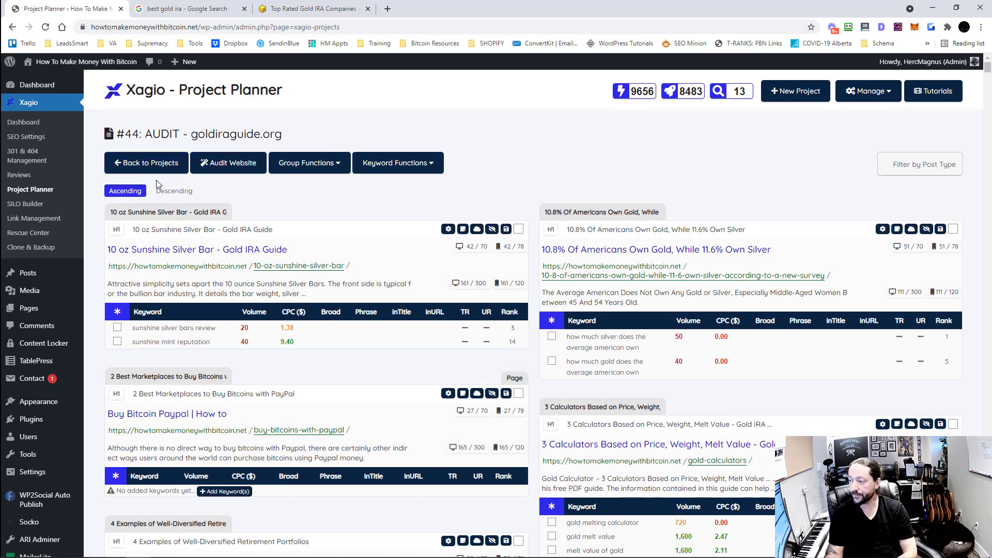
Step: Return to the project list and load the goldiraguide.org PM 34 project
left_click(149, 163)
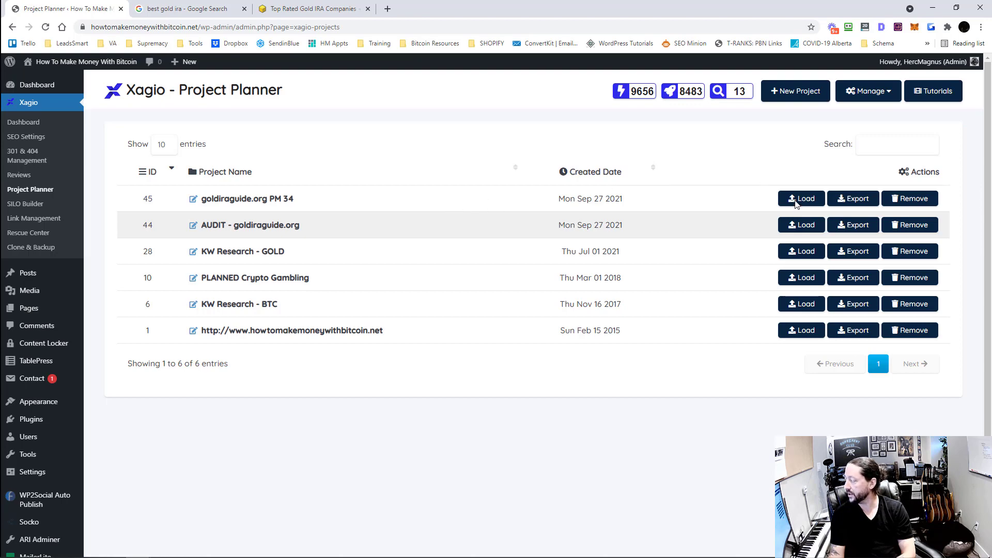
left_click(238, 201)
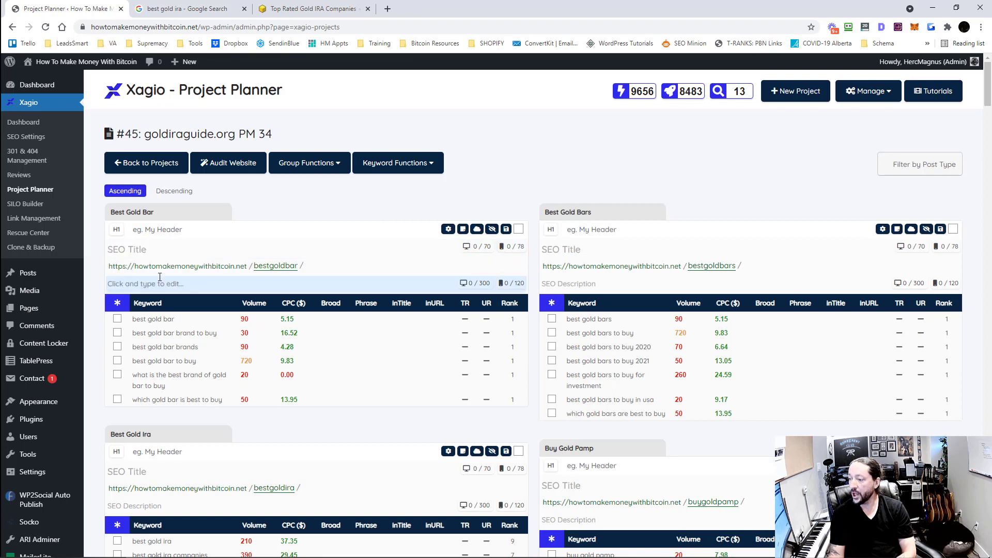
Step: Examine the phrase-matched group names, from Best Gold Bar and Best Gold Ira through Gold Lira Coin, along with the keywords in each
left_click_drag(157, 213, 110, 214)
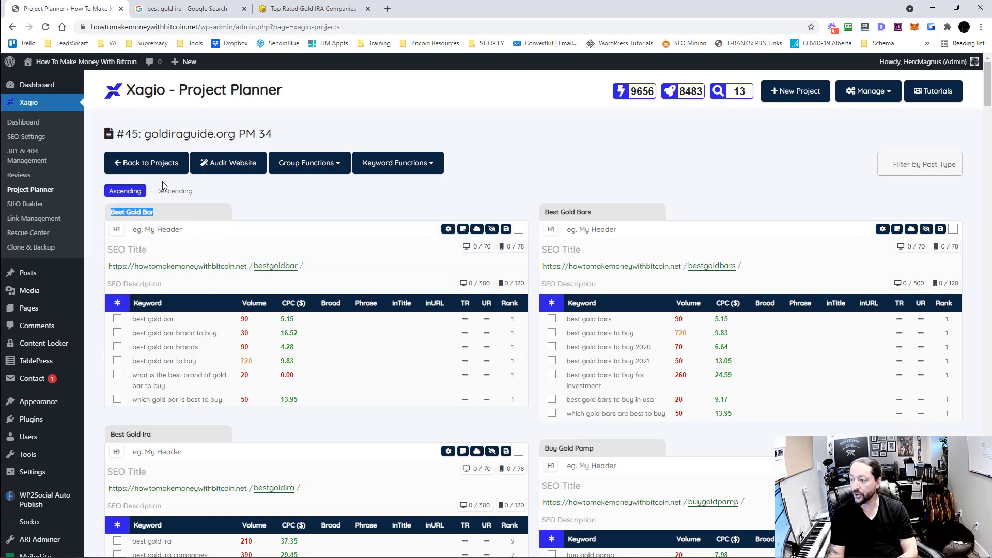
left_click_drag(598, 213, 537, 211)
scroll(537, 211, "down", 3)
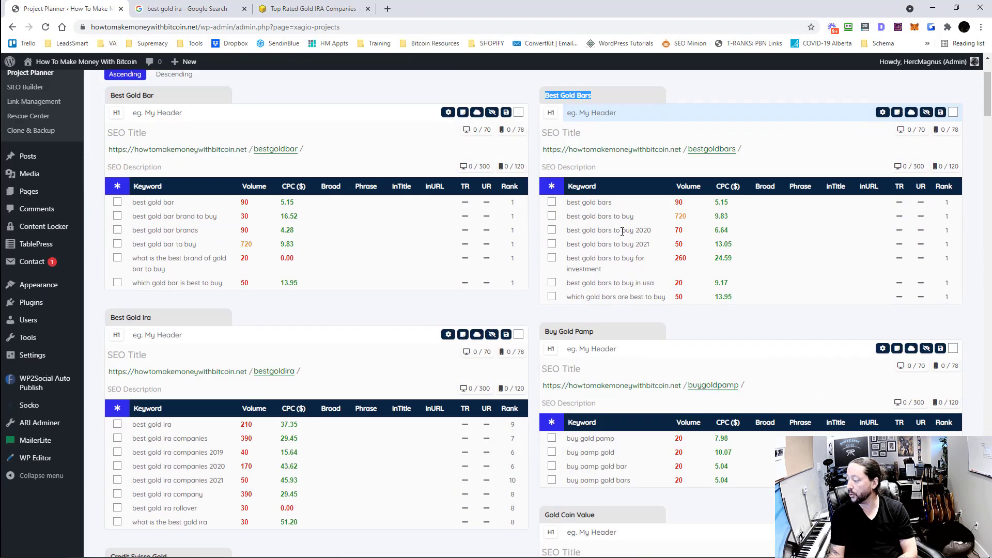
left_click_drag(608, 288, 545, 285)
scroll(545, 286, "down", 1)
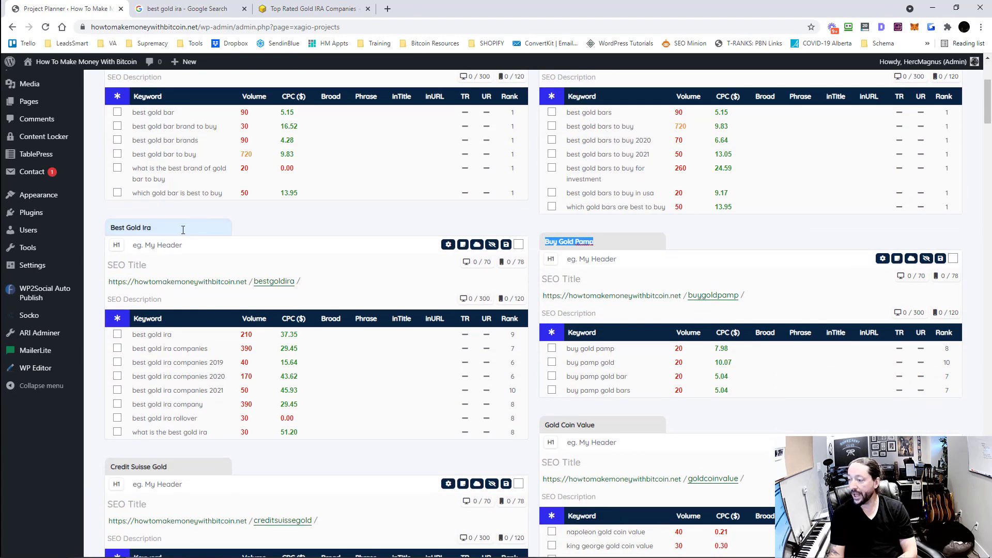
left_click_drag(155, 217, 109, 217)
scroll(252, 225, "down", 3)
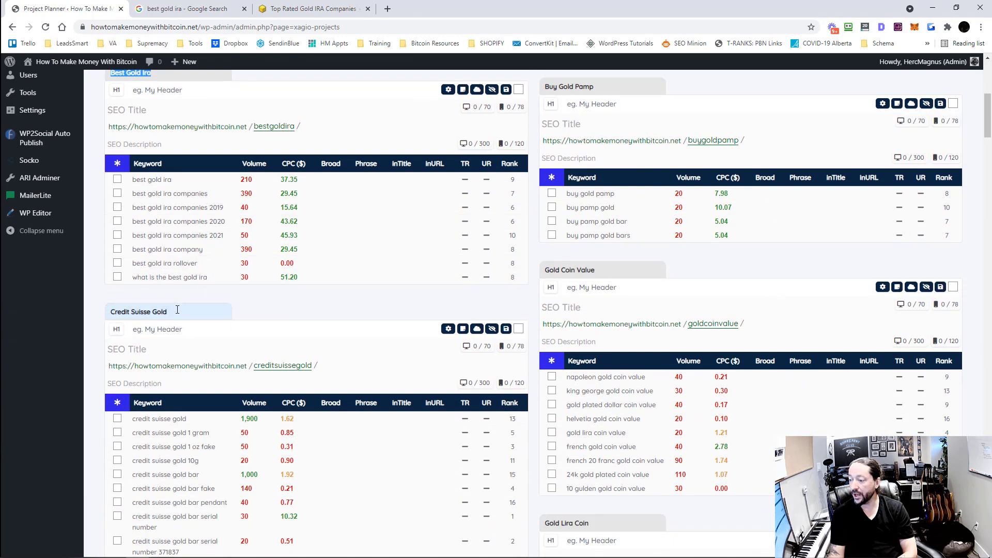
left_click_drag(173, 312, 101, 311)
left_click_drag(603, 267, 544, 270)
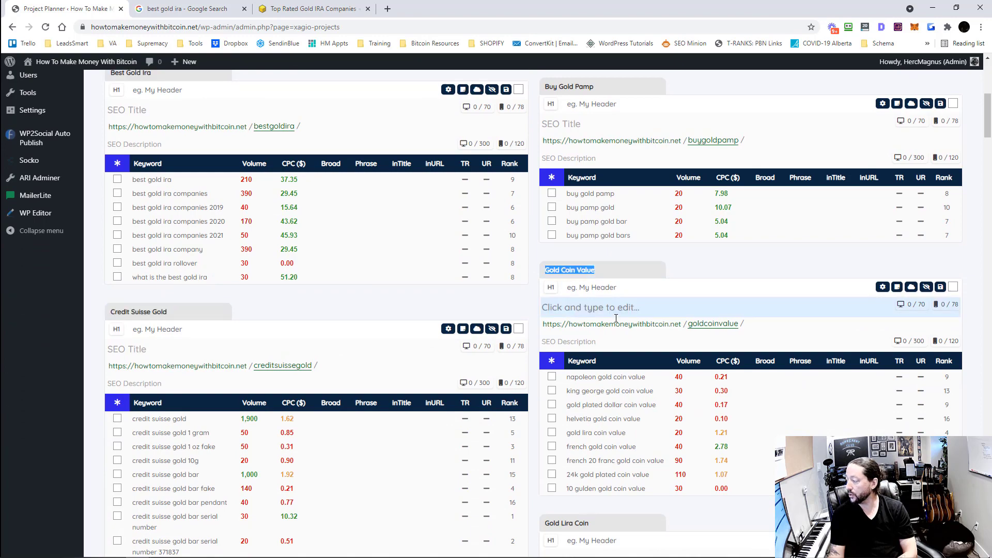
scroll(568, 274, "down", 3)
left_click_drag(590, 368, 547, 367)
scroll(547, 366, "down", 10)
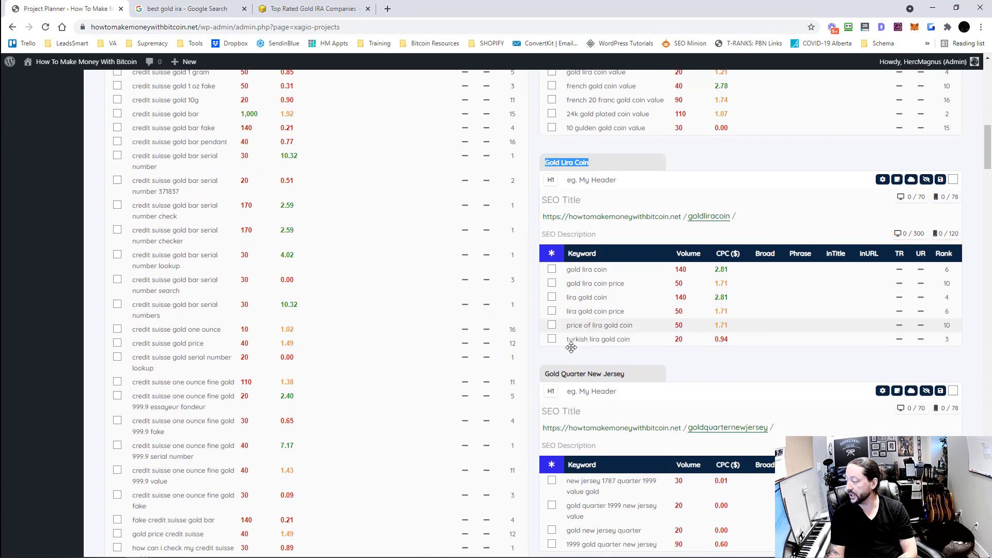
scroll(532, 332, "down", 5)
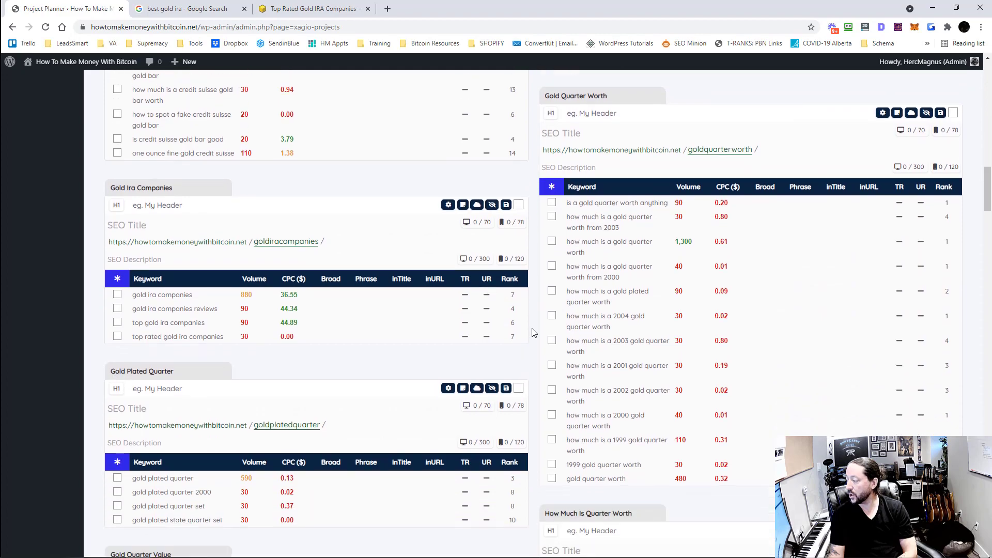
Step: Compare the Buy Gold Pamp and Best Gold Bar group names with the keywords clustered under them
scroll(532, 333, "up", 10)
scroll(532, 332, "up", 10)
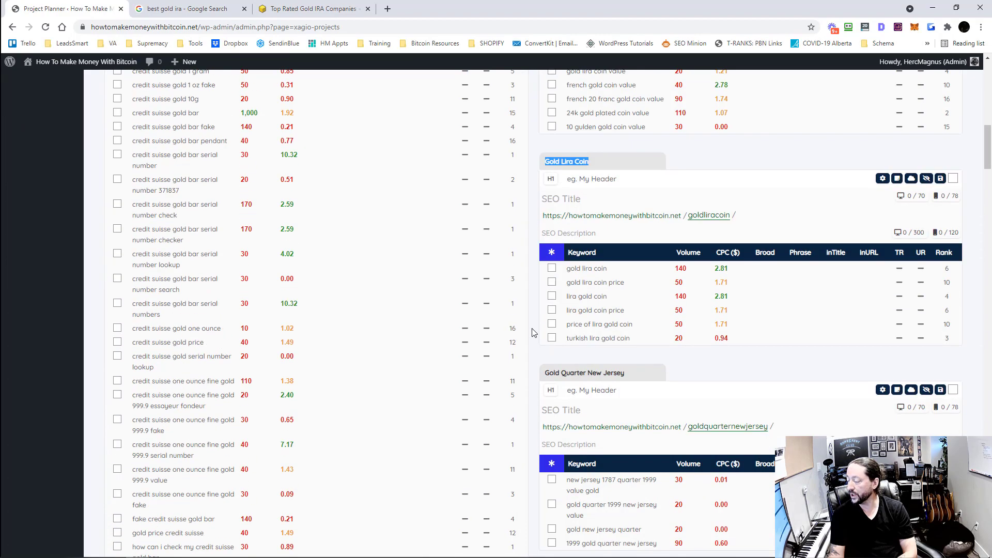
scroll(533, 332, "up", 2)
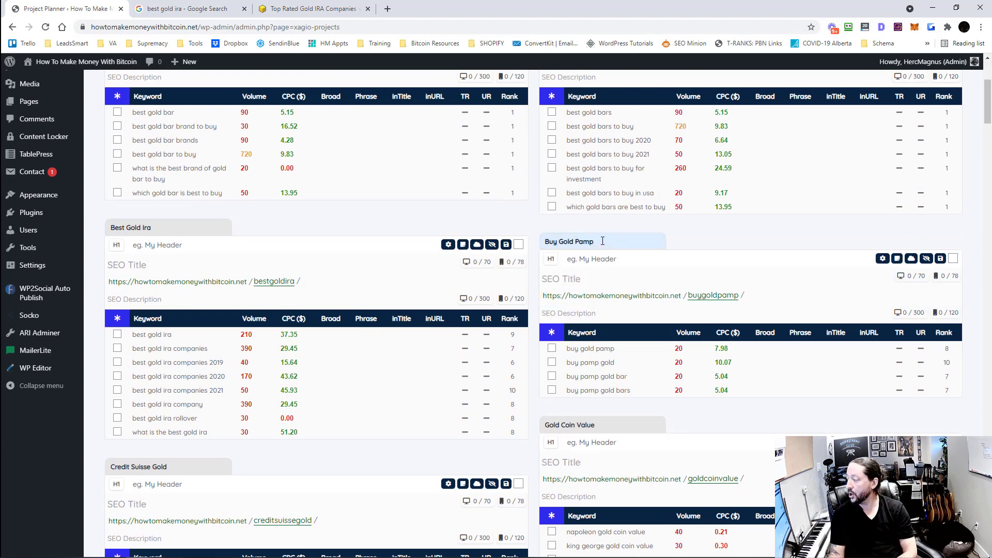
left_click_drag(602, 241, 554, 237)
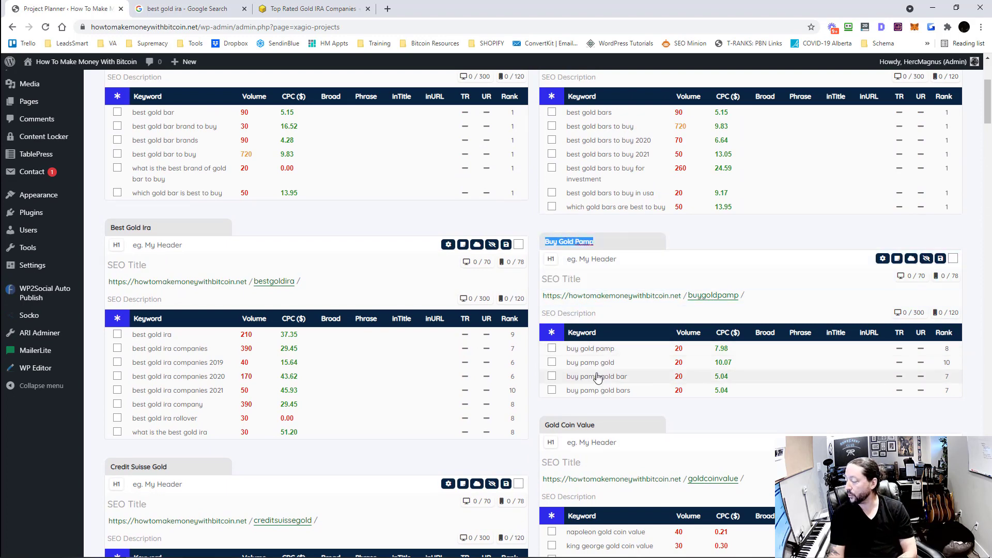
scroll(532, 354, "down", 6)
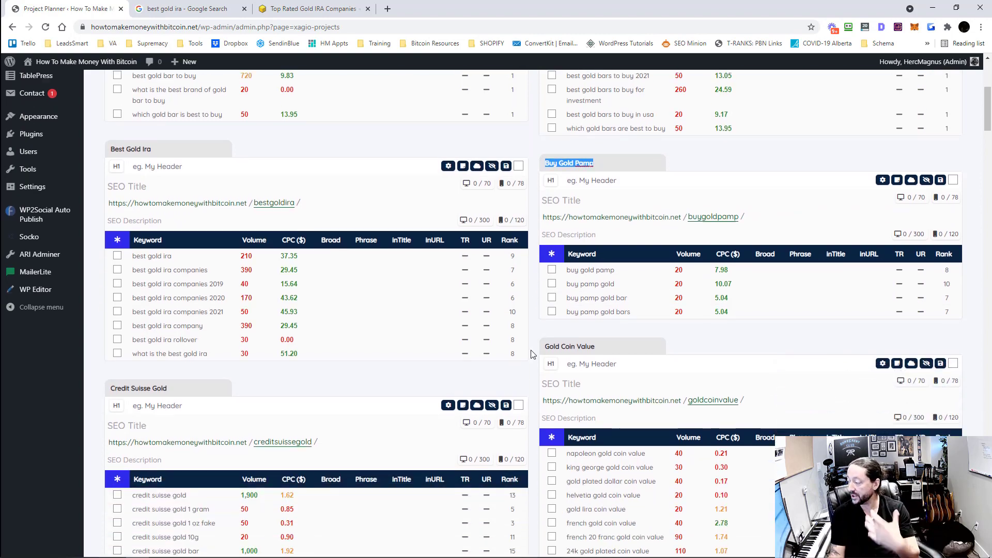
scroll(532, 354, "down", 4)
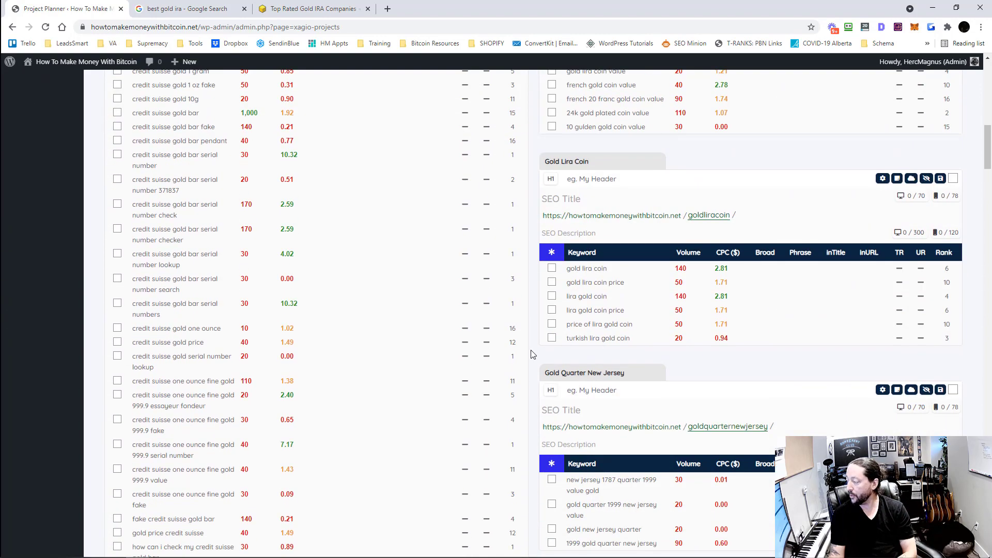
key("Home")
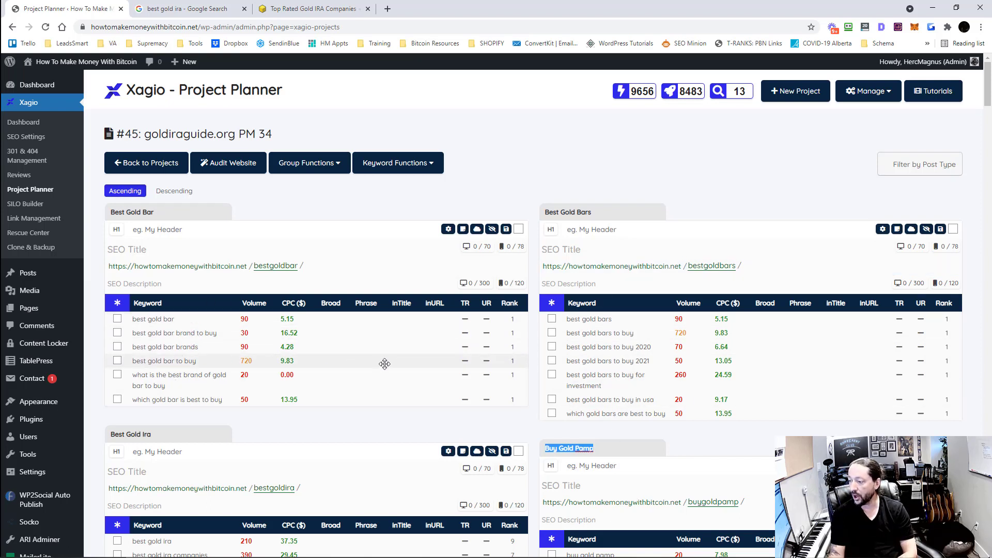
left_click_drag(164, 212, 126, 215)
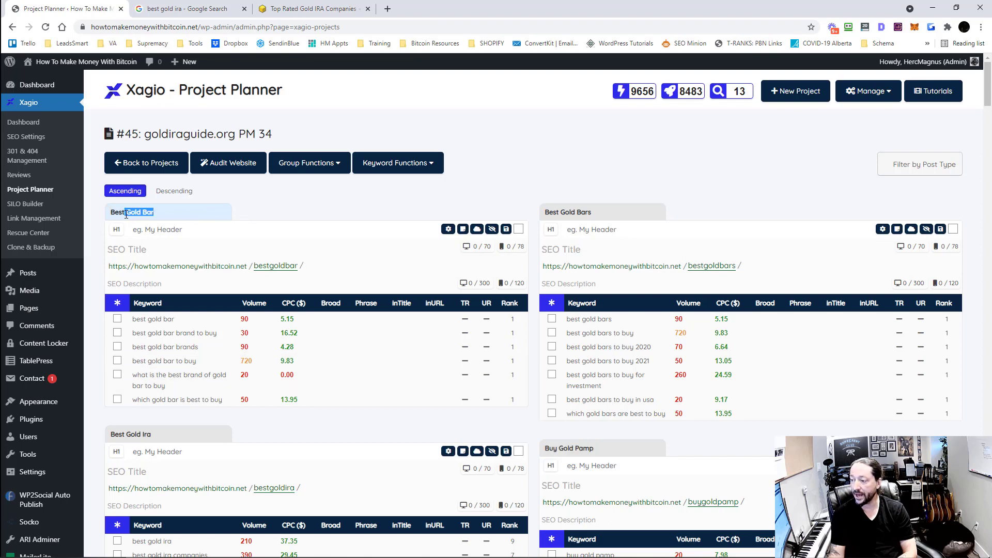
left_click(169, 213)
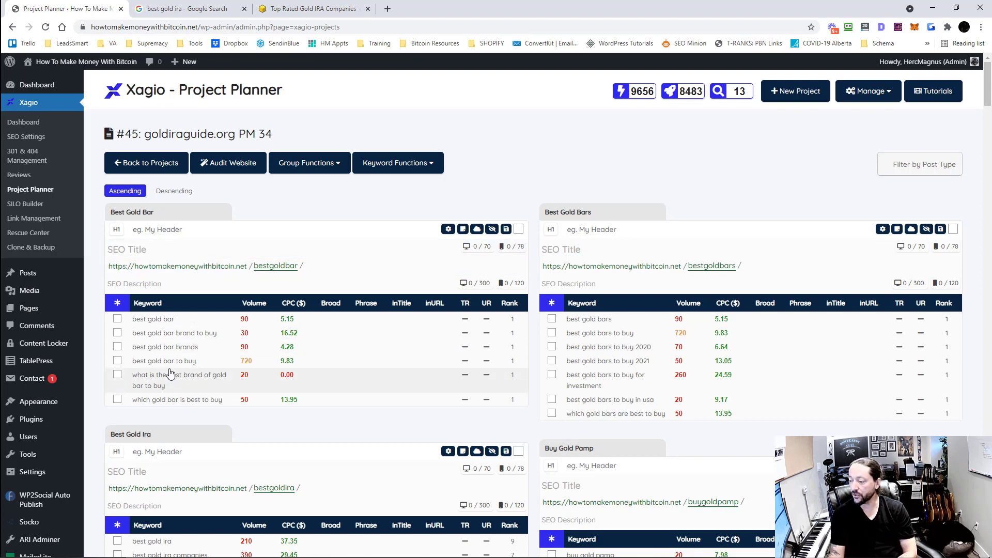
Step: Select every keyword in the Best Gold Bar group and request their Broad, Phrase, inTitle and inURL data
left_click(476, 230)
left_click(476, 230)
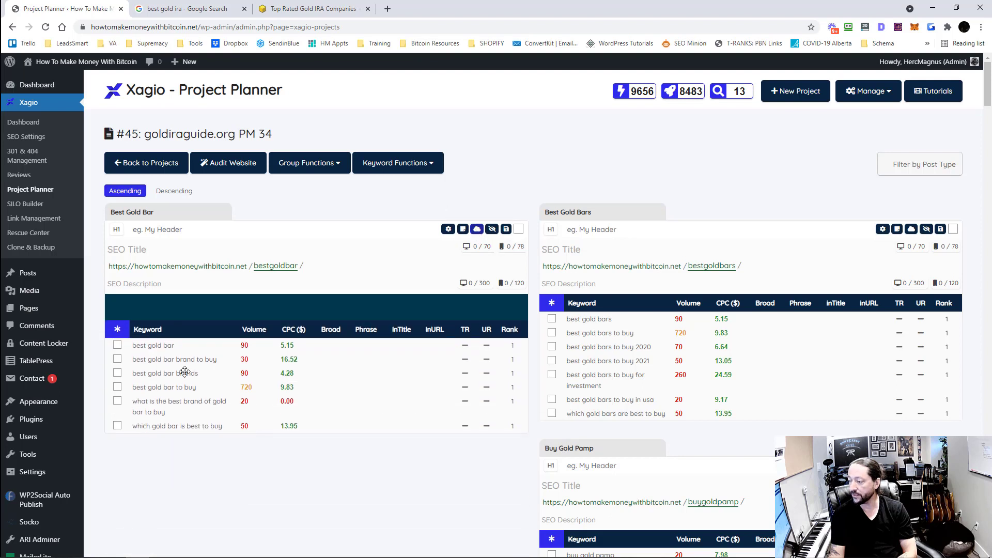
left_click(119, 308)
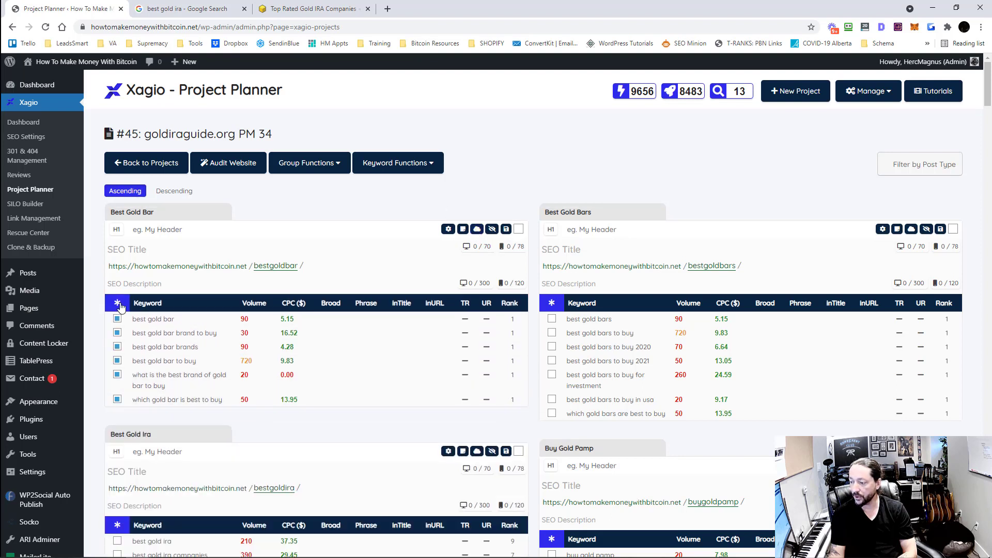
left_click(448, 229)
left_click(498, 315)
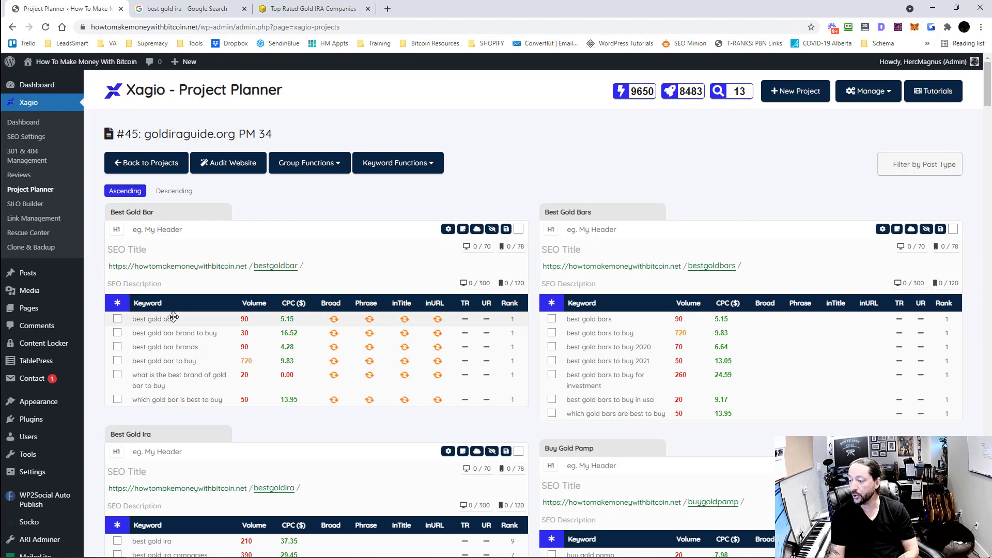
Step: Copy the keyword "best gold bar to buy" from the Best Gold Bar group
double_click(162, 362)
triple_click(161, 362)
key("ctrl+c")
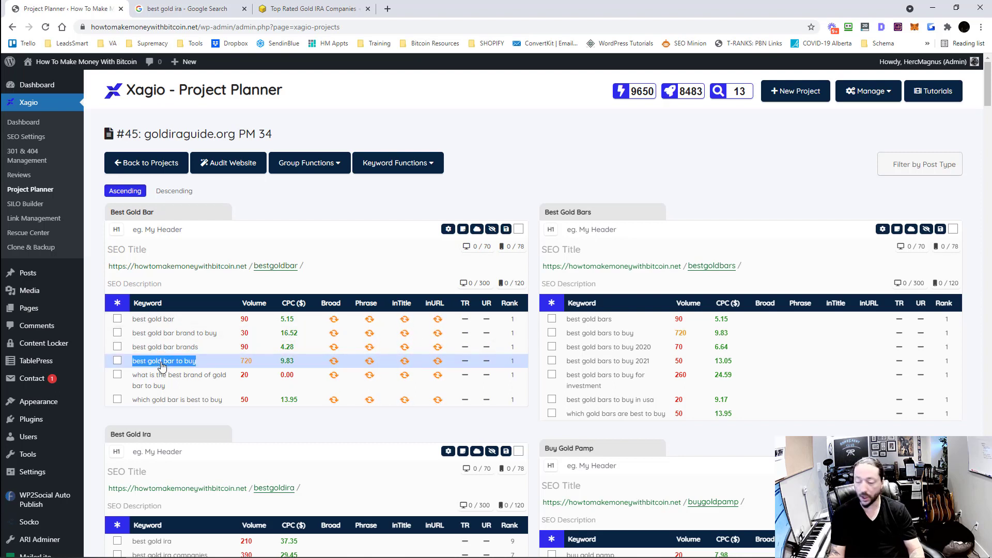
Step: Search Google for "best gold bar to buy" without quotation marks in the Gold IRA companies browser tab and check the broad result count
left_click(313, 9)
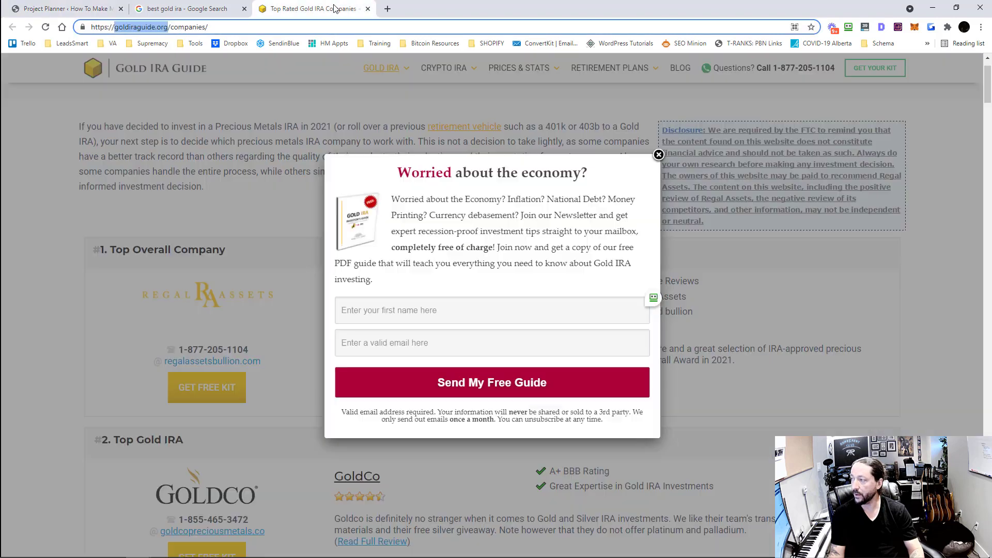
left_click(313, 26)
key("ctrl+a")
key("ctrl+v")
key("Return")
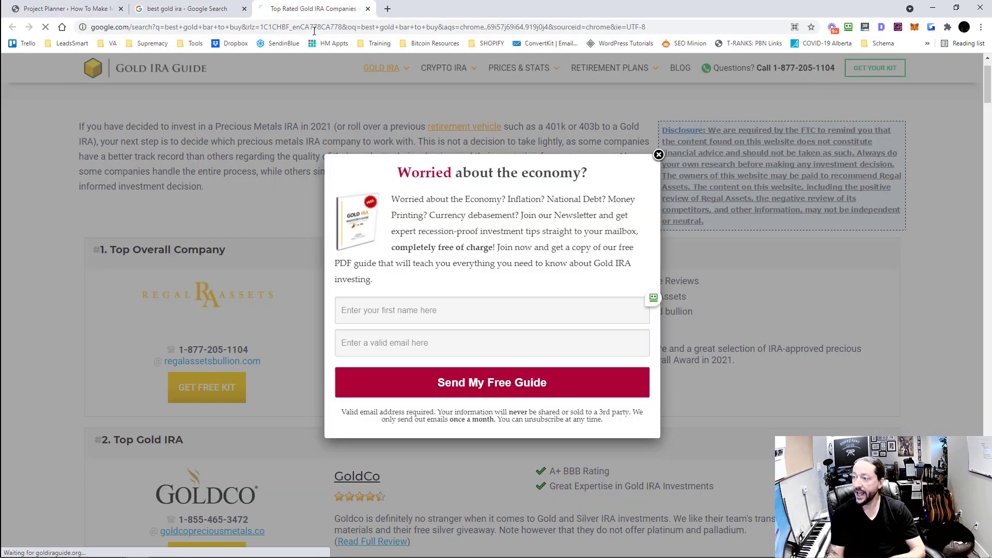
left_click_drag(117, 134, 169, 132)
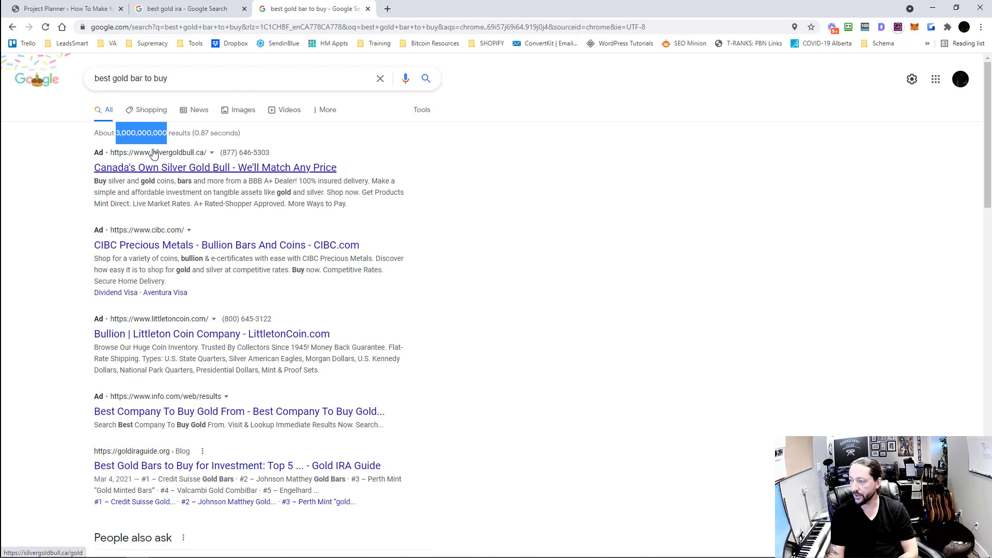
Step: Search for the exact phrase "best gold bar to buy" in quotation marks and check the phrase-match result count
left_click(95, 80)
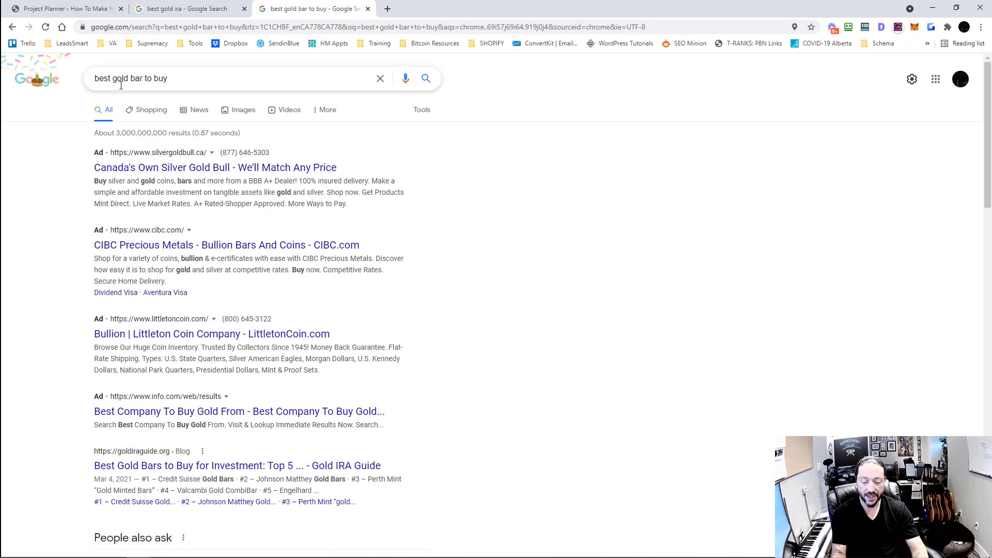
type("\"")
type("\"")
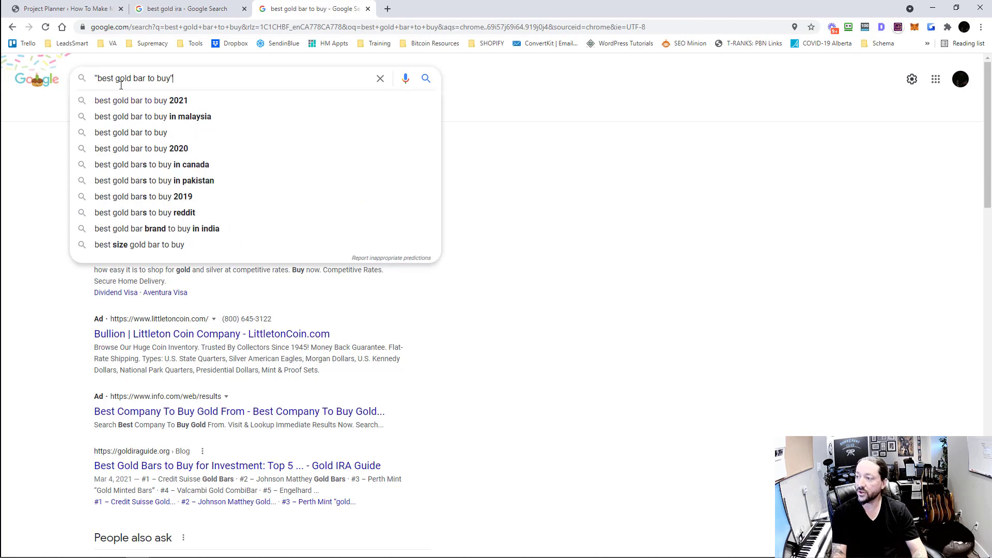
key("Return")
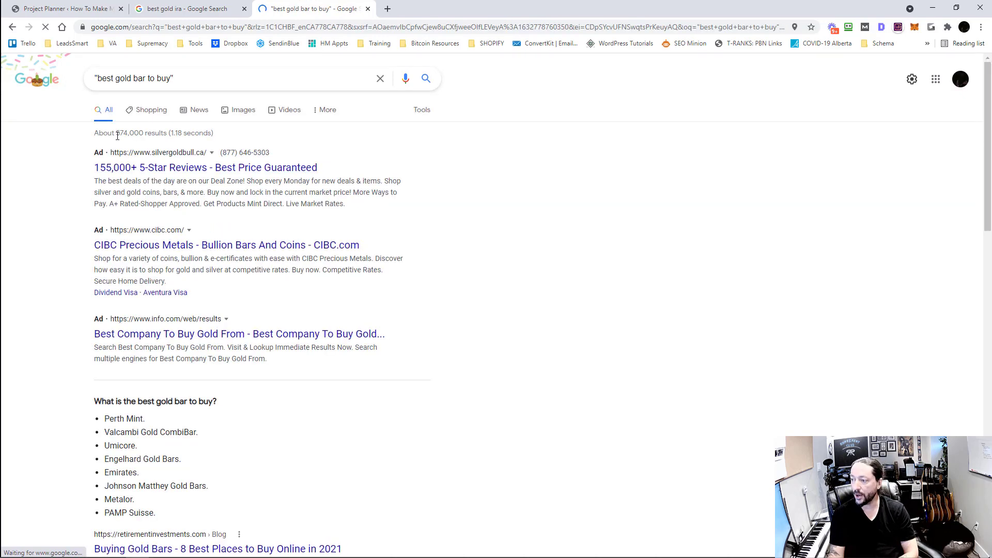
left_click_drag(116, 133, 147, 132)
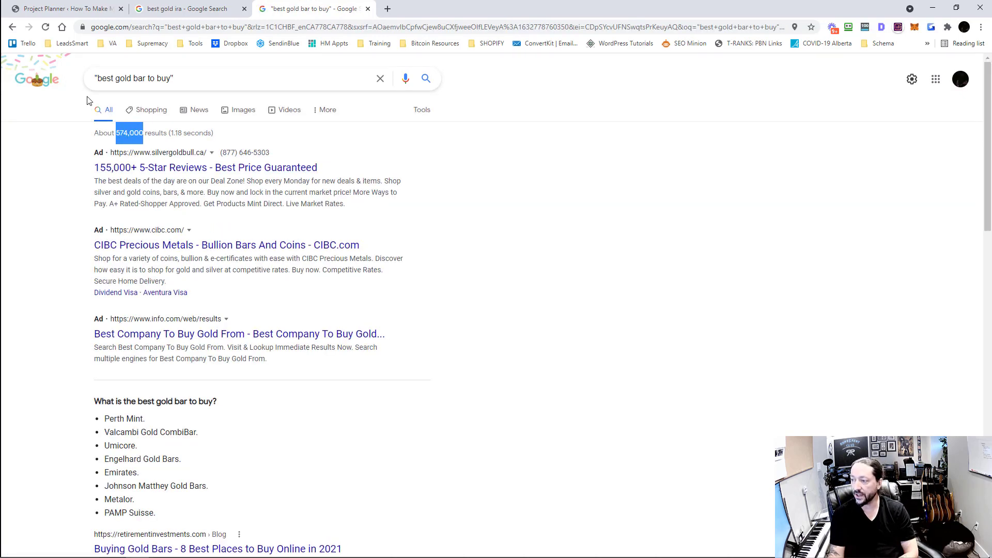
Step: Search with intitle:"best gold bar to buy" and check how many pages use the phrase in their title
left_click(95, 82)
type("int")
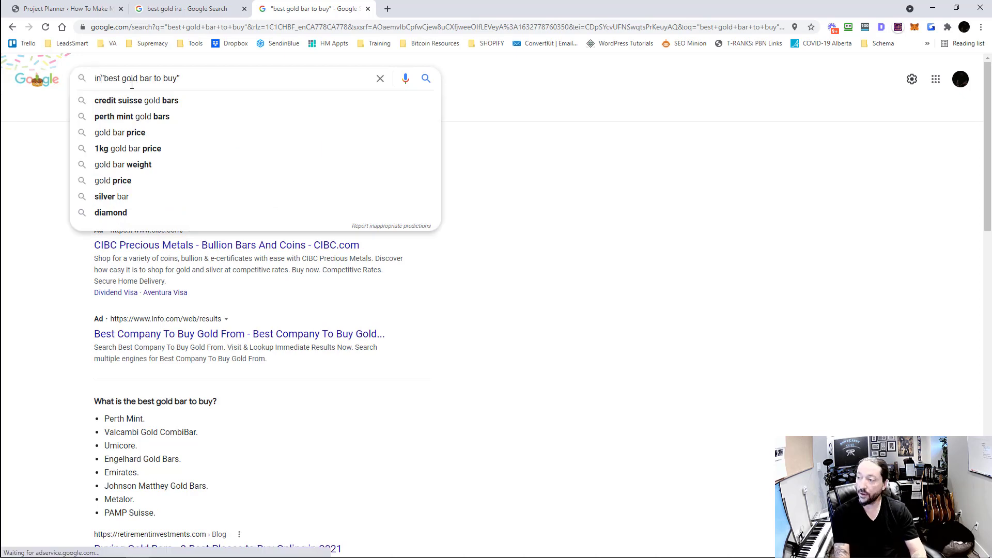
type("itle:")
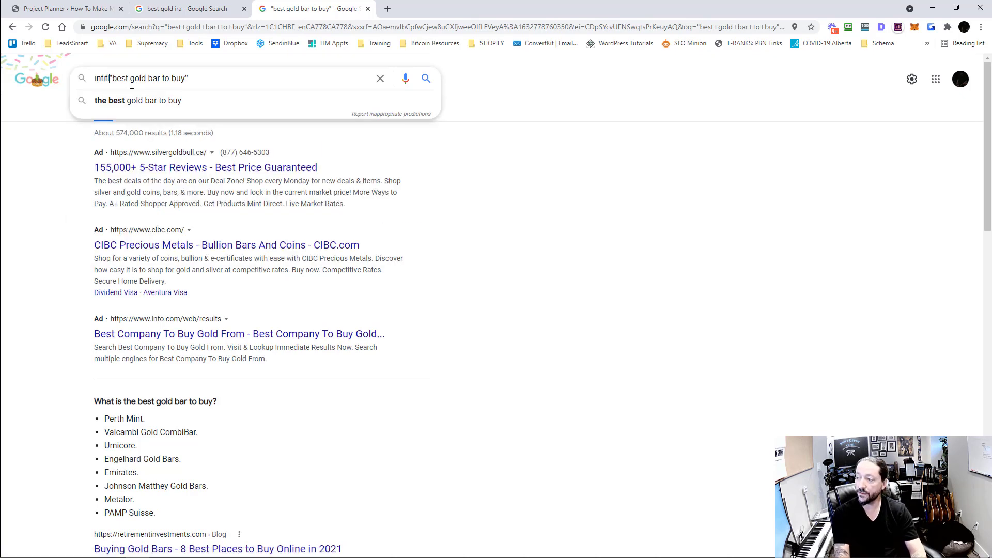
key("Return")
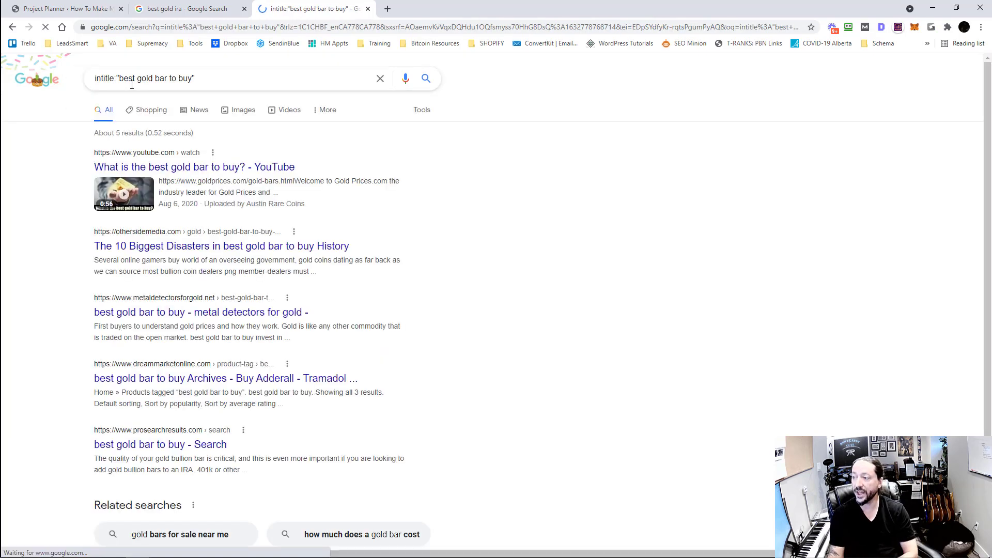
double_click(119, 132)
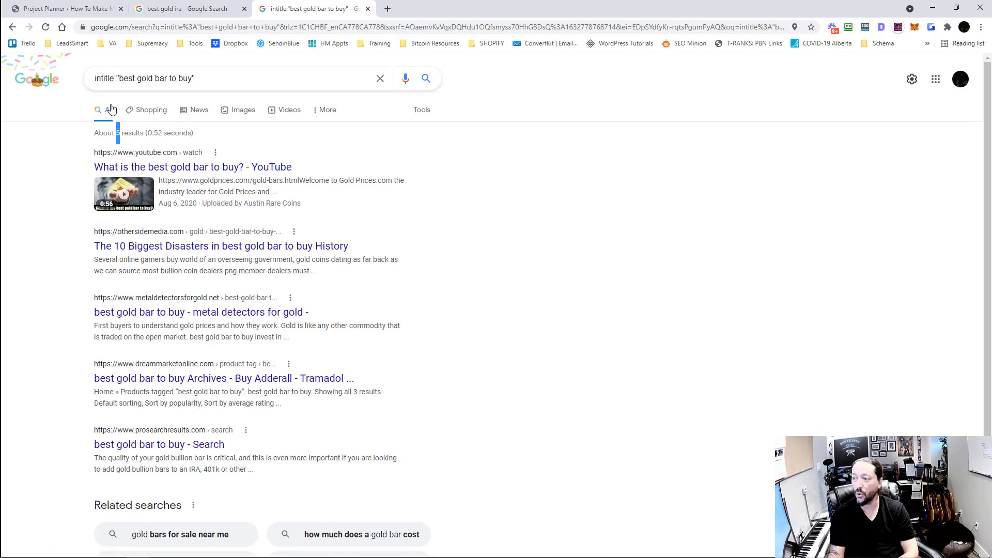
Step: Replace the intitle operator with inurl and search for inurl:"best gold bar to buy"
left_click_drag(115, 81, 83, 83)
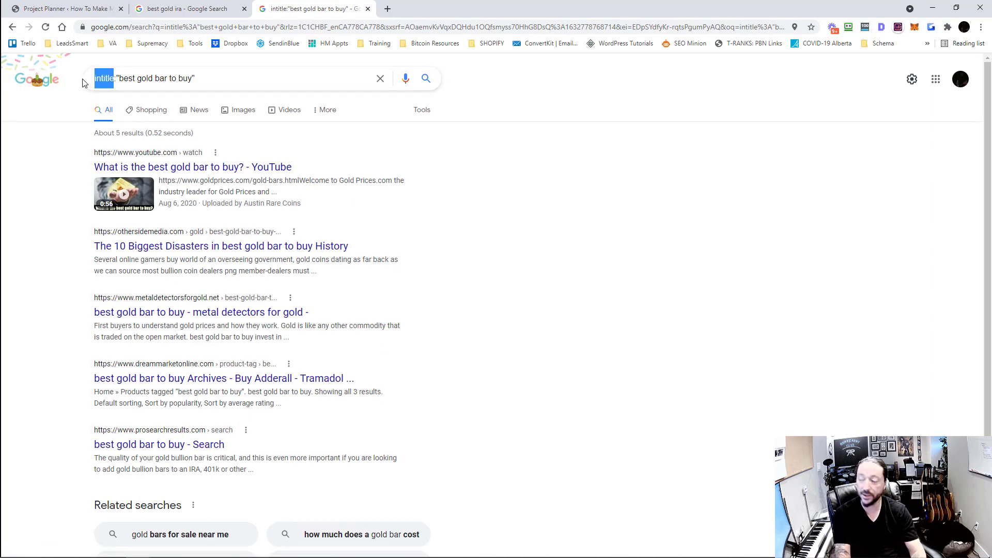
type("inu")
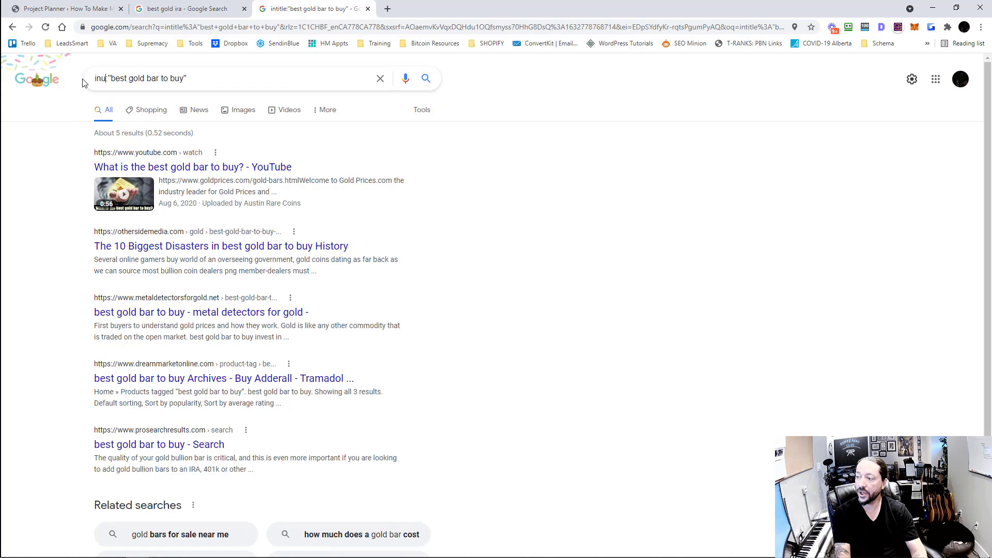
type("rl")
key("Return")
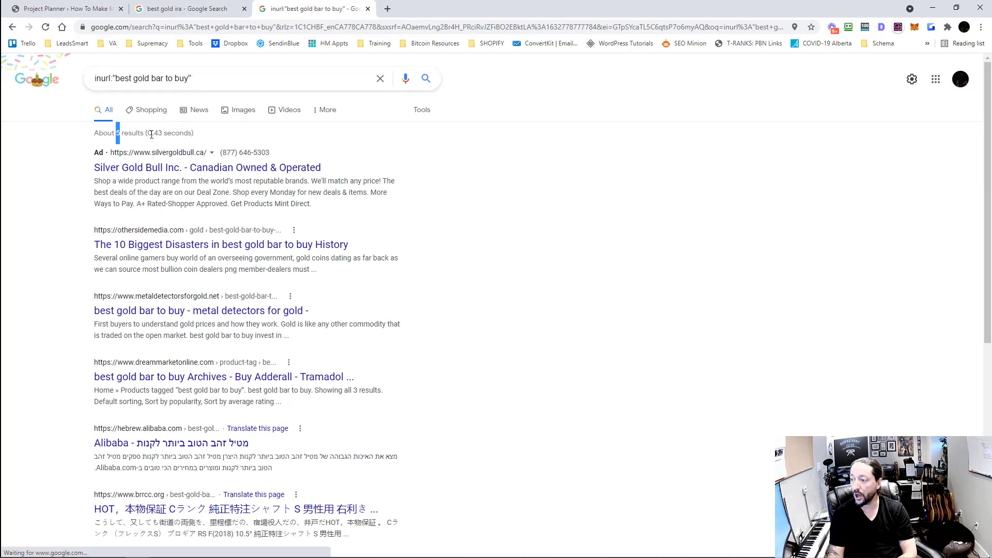
Step: Return to the Xagio Project Planner and sort the Best Gold Bar group's keywords by volume, highest first
left_click(80, 3)
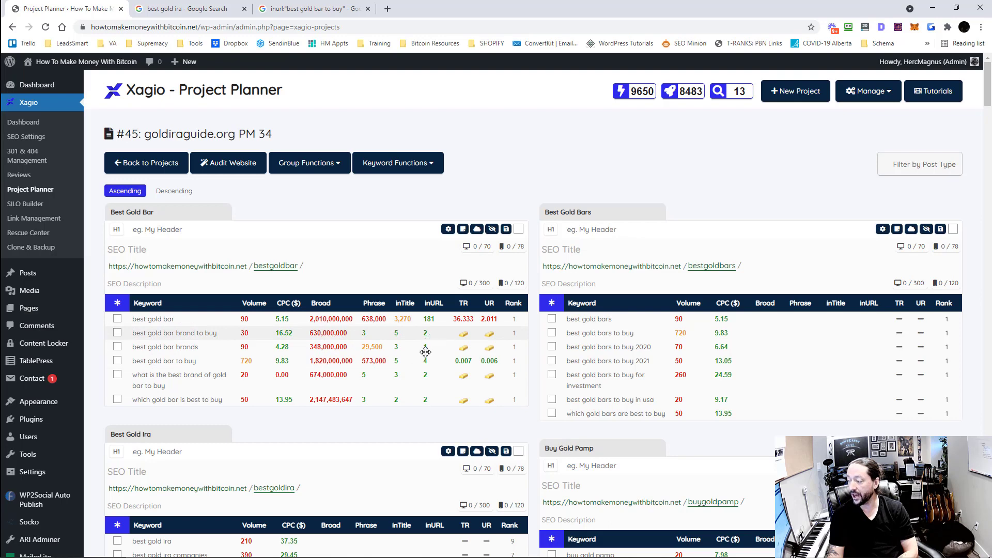
mouse_move(467, 338)
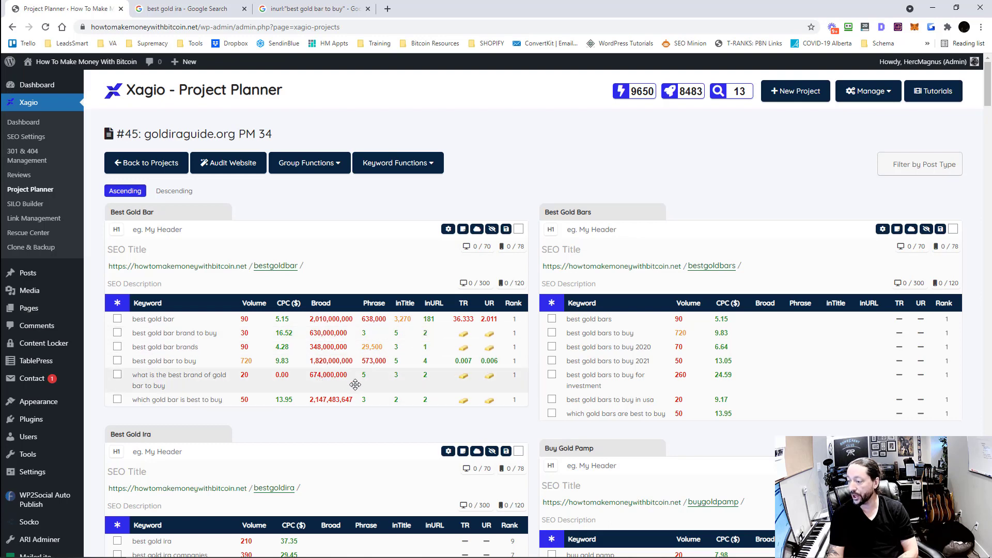
scroll(365, 360, "down", 1)
scroll(378, 356, "up", 1)
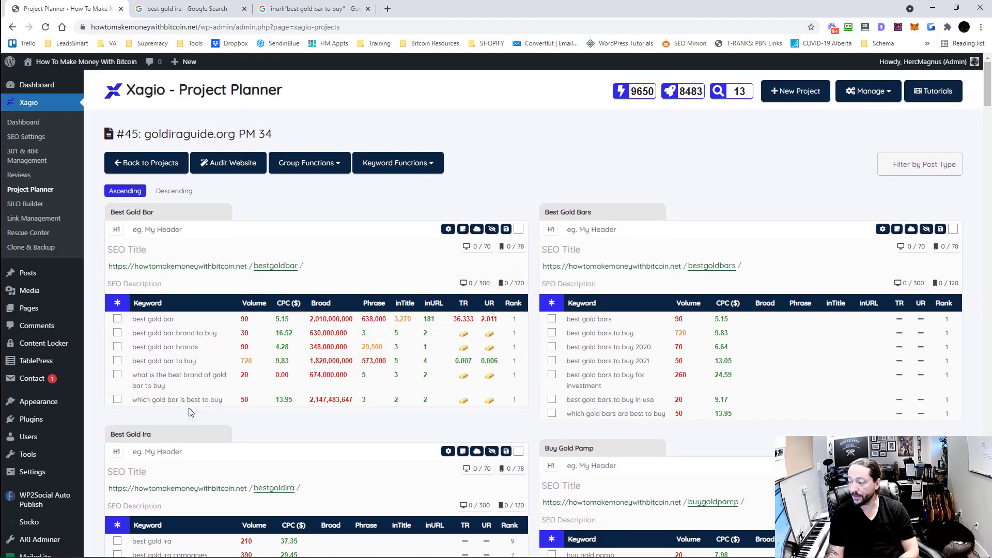
left_click(251, 306)
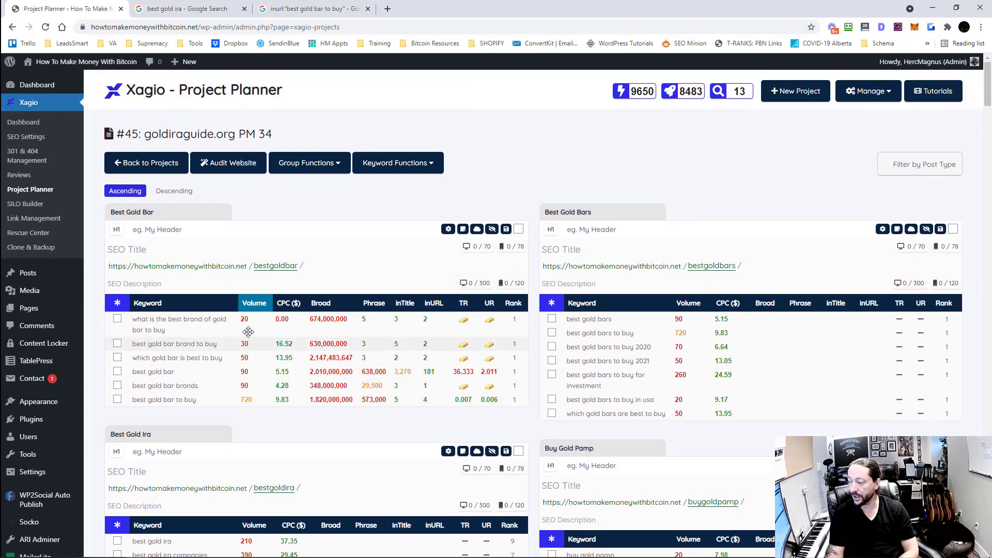
left_click(251, 305)
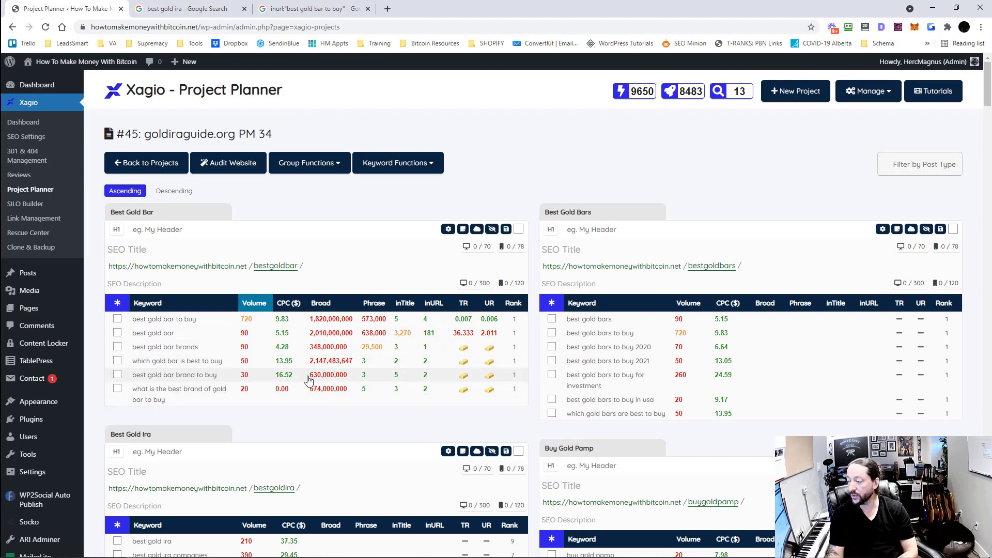
Step: Run a Google search for the group's keyword "best gold bar to buy" in a new tab and locate the goldiraguide.org listing
double_click(169, 320)
left_click(170, 321)
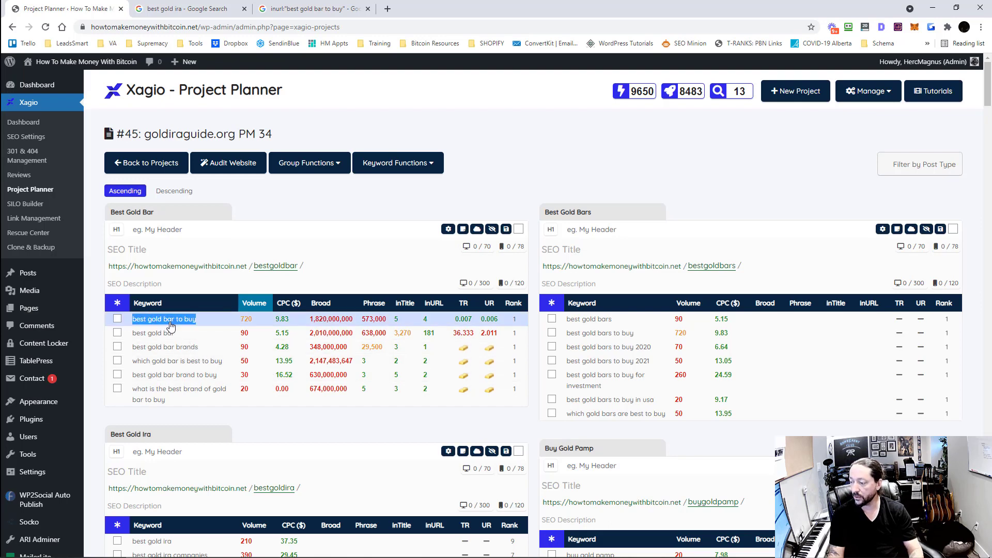
right_click(170, 321)
left_click(224, 414)
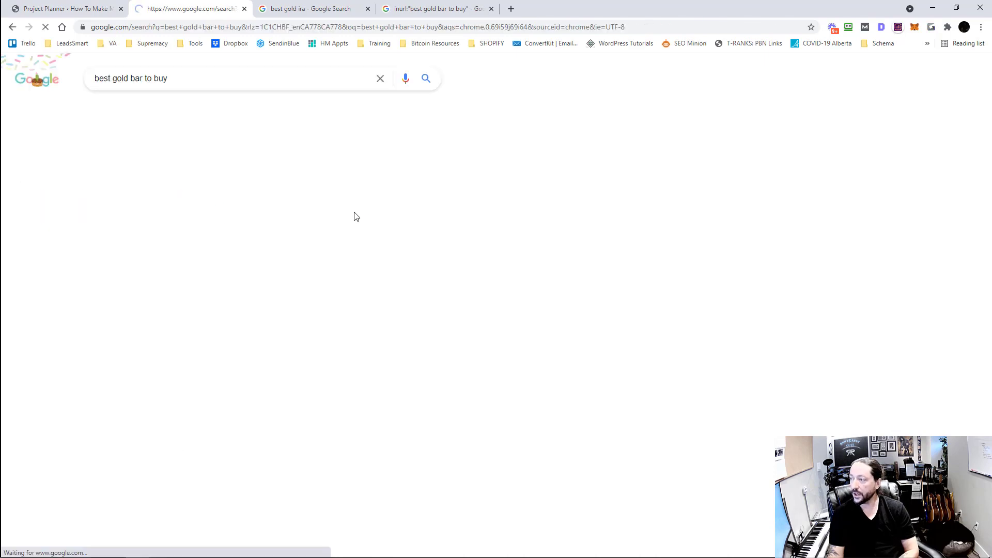
scroll(233, 243, "down", 4)
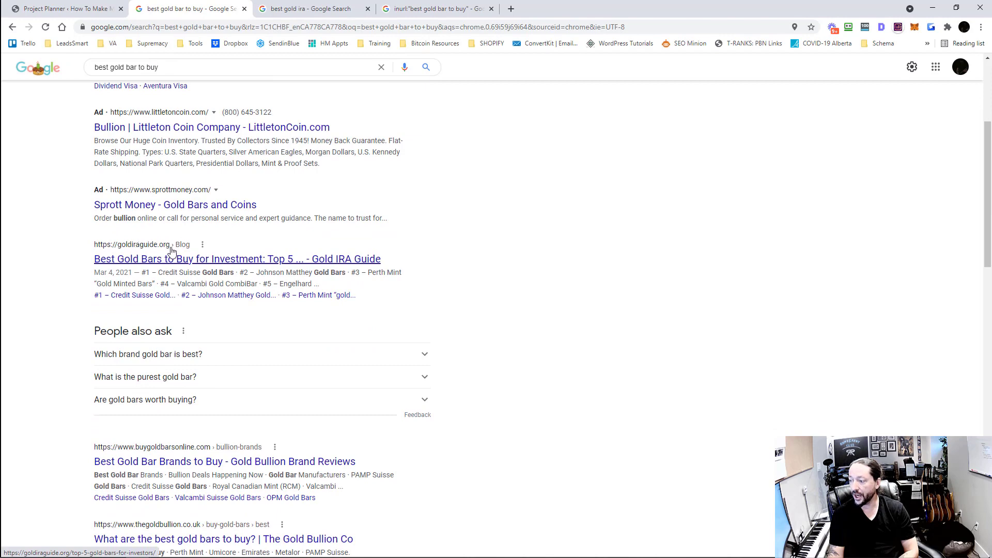
Step: Check the keyword's Rank value back in the Project Planner and look over the neighbouring keyword groups
left_click(67, 9)
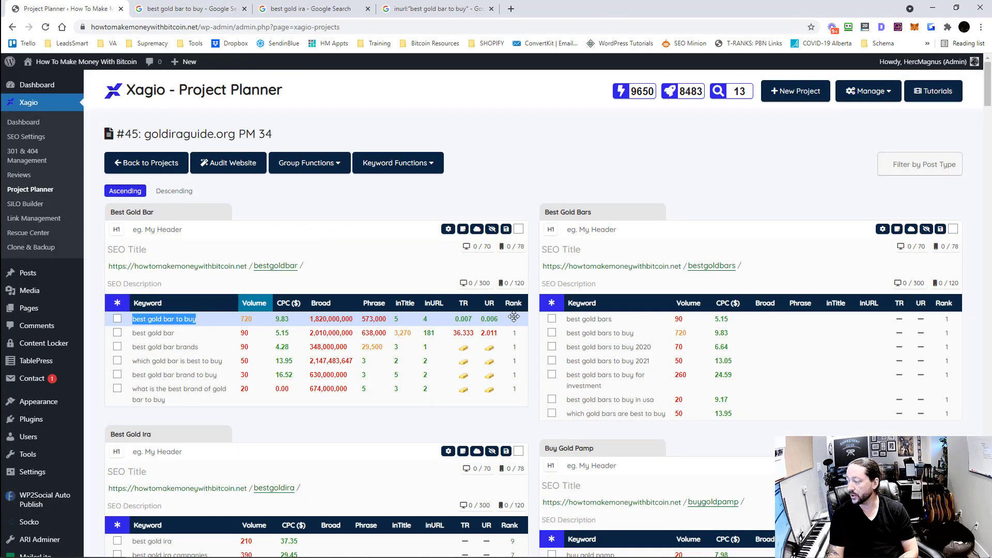
scroll(568, 385, "down", 4)
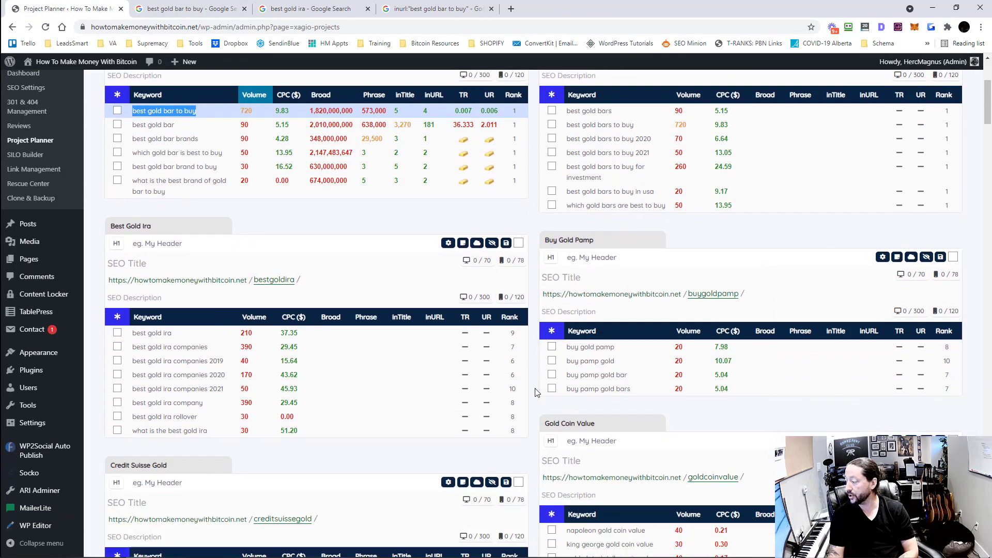
scroll(537, 392, "up", 3)
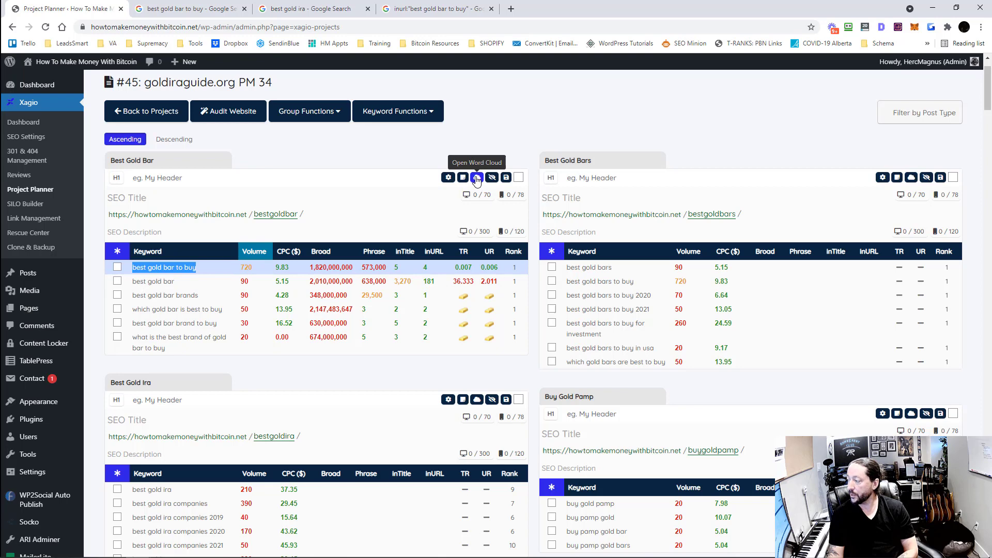
Step: Close the "best gold ira" and inurl search tabs and return to the Project Planner
left_click(444, 8)
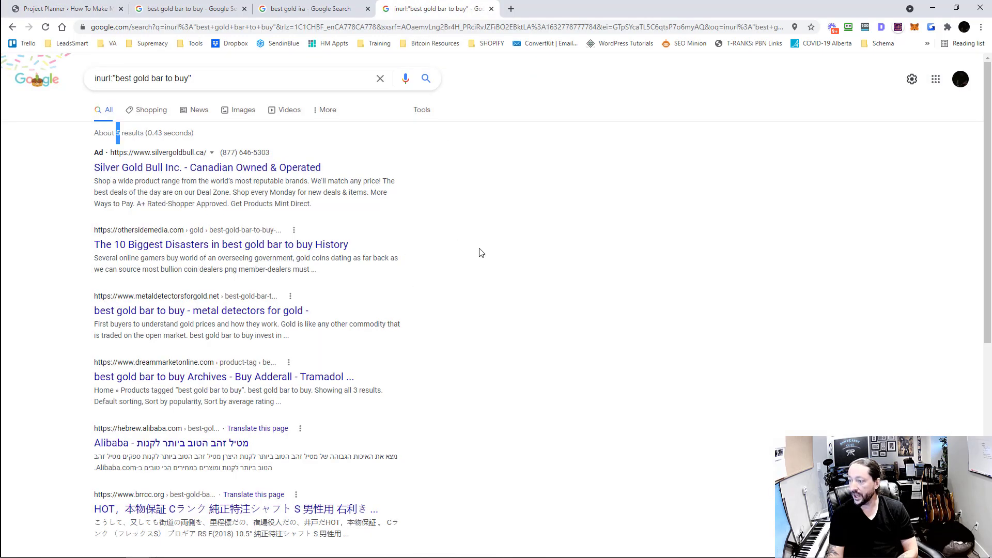
left_click(201, 9)
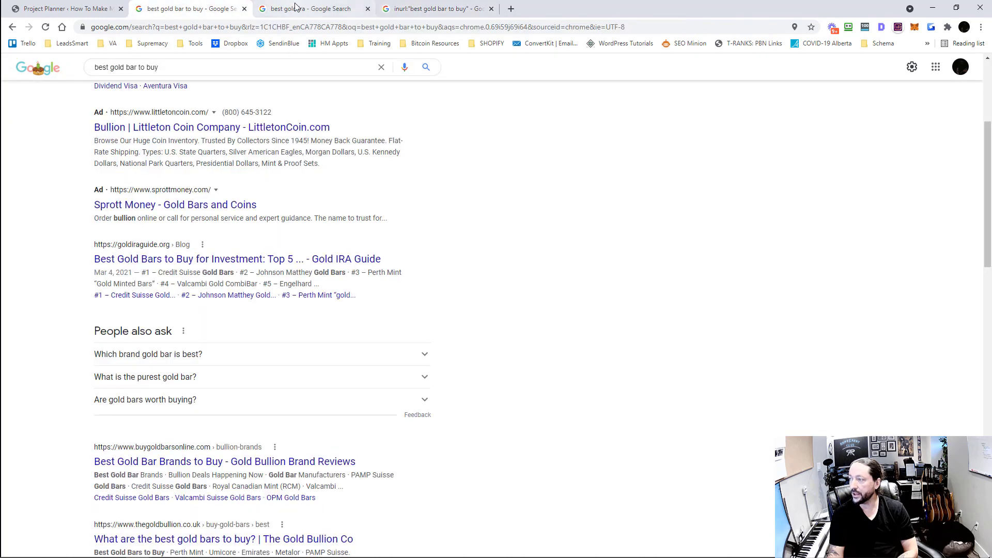
left_click(365, 9)
left_click(366, 8)
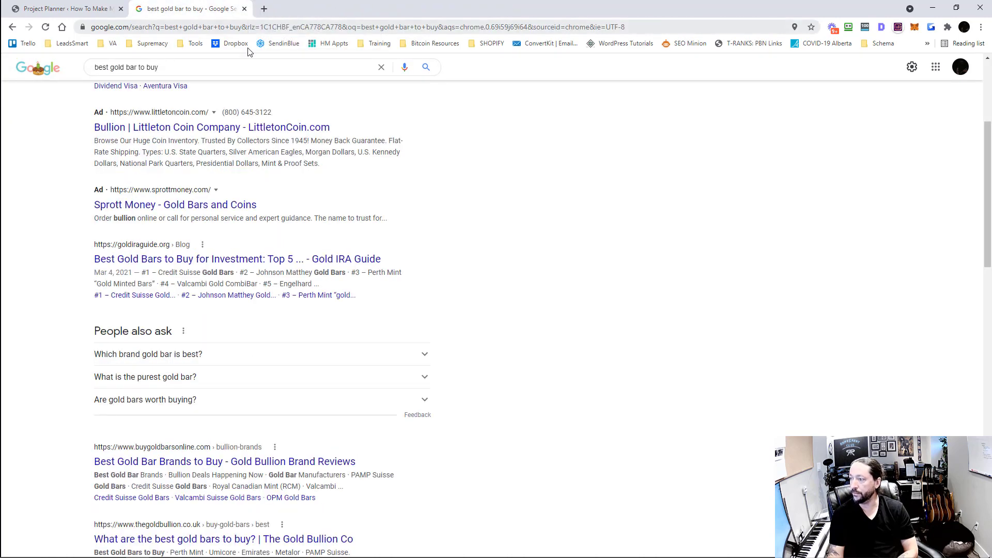
left_click(67, 9)
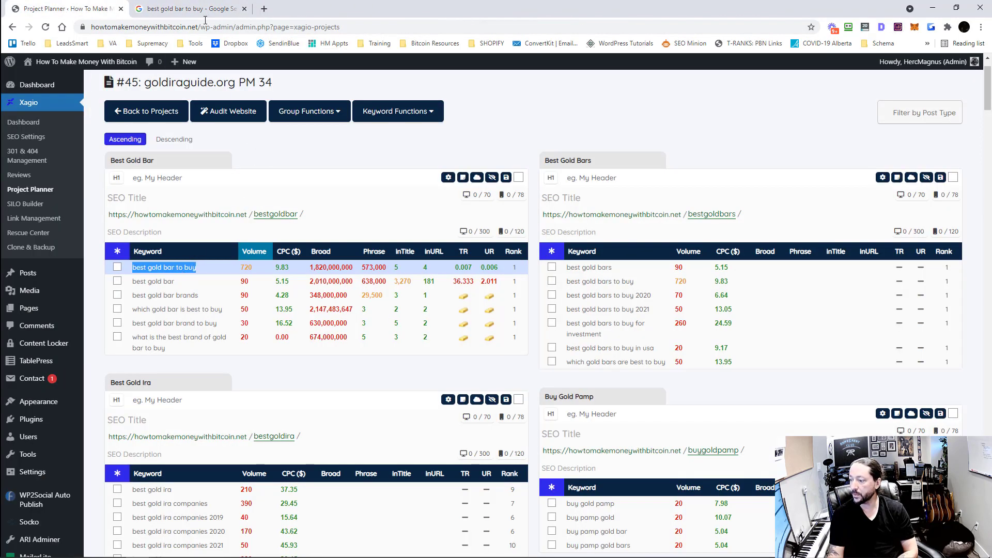
Step: Open goldiraguide.org's "Best Gold Bars to Buy for Investment" article from the Google results and skim its content
left_click(188, 9)
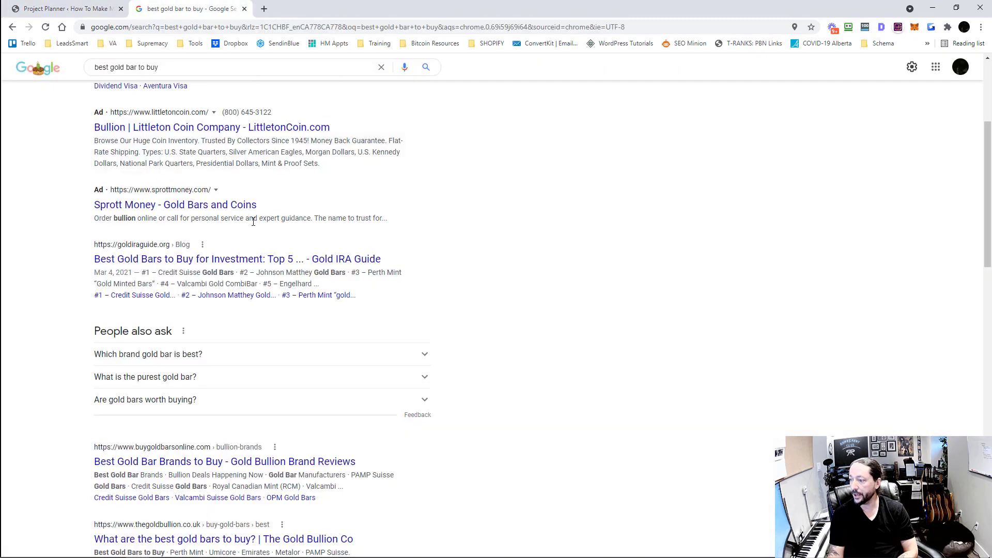
left_click(199, 262)
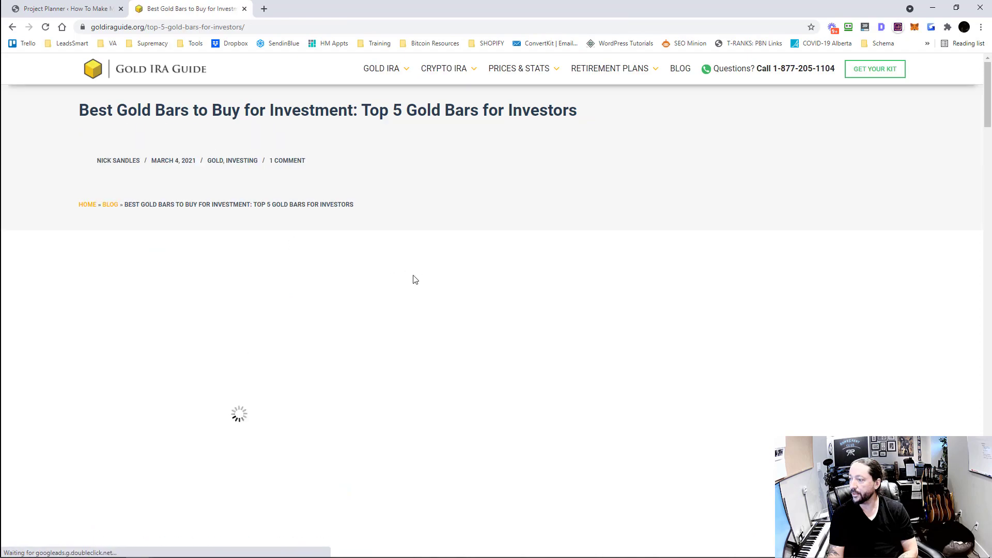
scroll(495, 272, "down", 8)
scroll(496, 272, "up", 8)
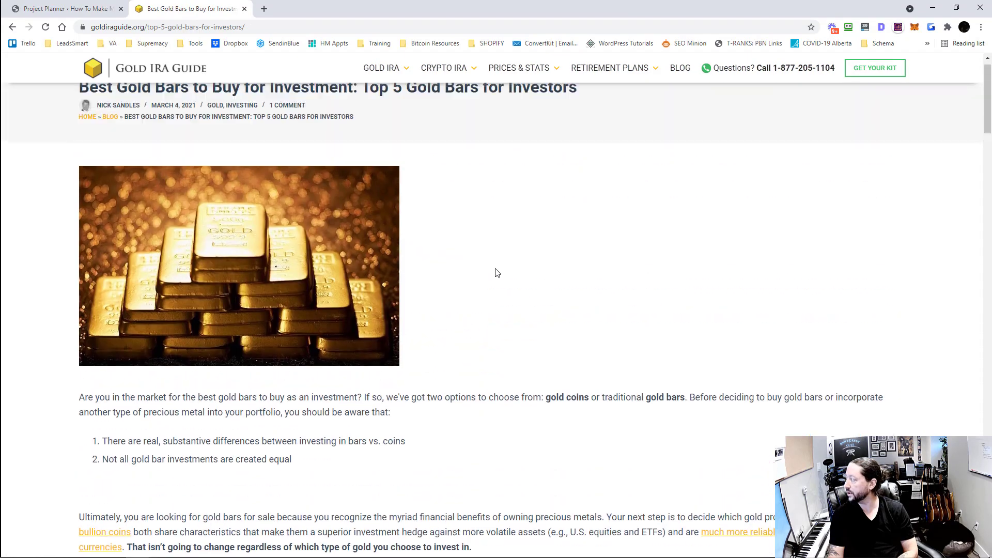
Step: Inspect the article's SEO title and description with the SEO browser extension, then return to the Project Planner
left_click(881, 27)
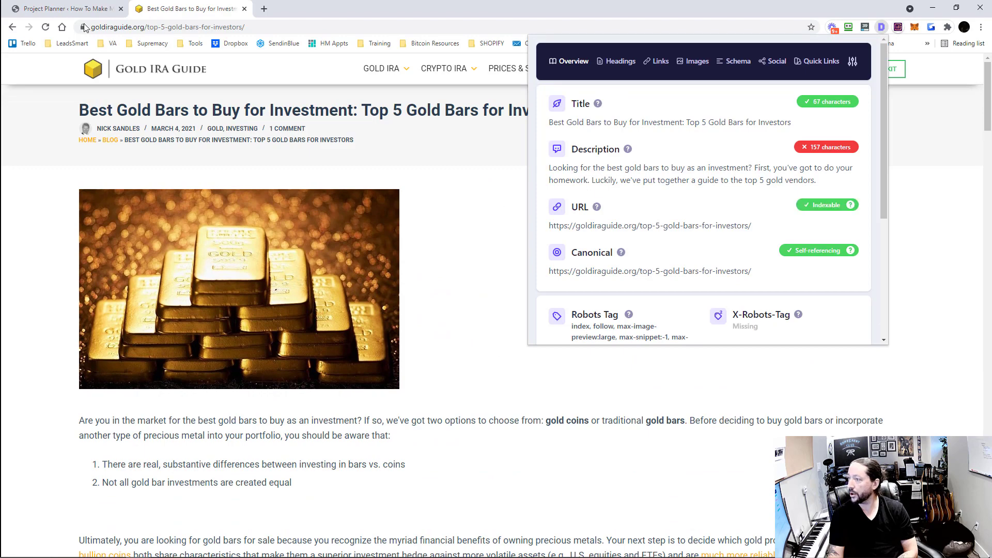
left_click_drag(580, 121, 631, 121)
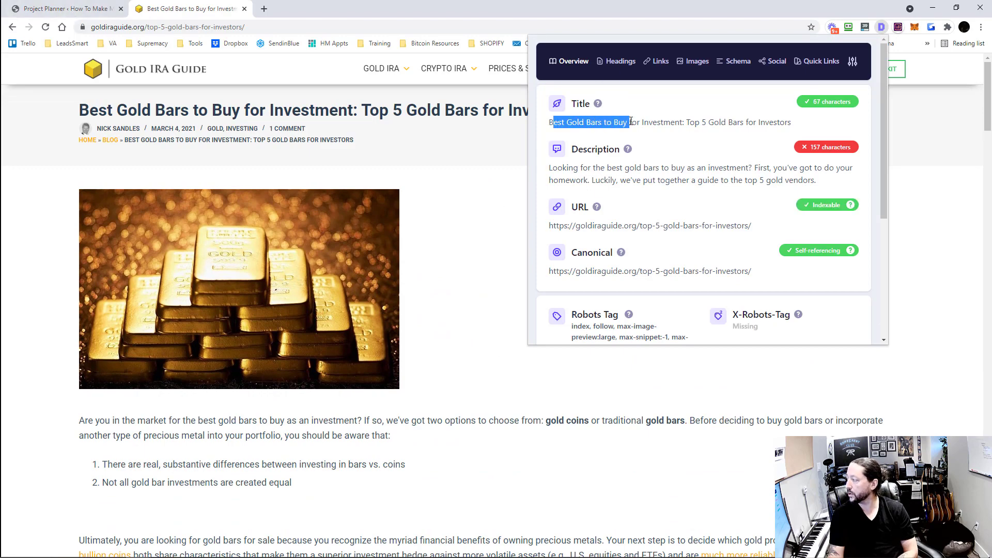
left_click(67, 8)
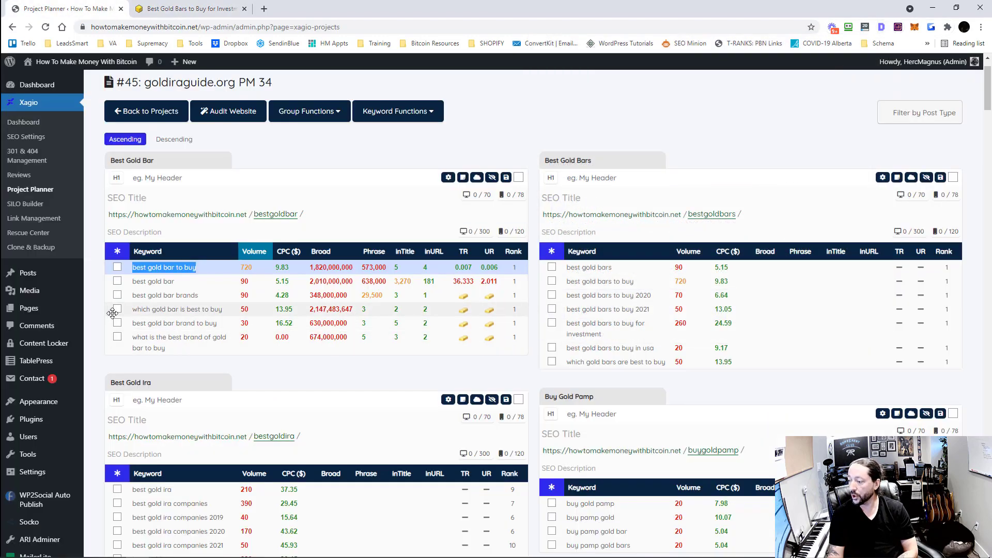
Step: Enter "Best Gold Bar To Buy" as the SEO title of the Best Gold Bar group
left_click(162, 198)
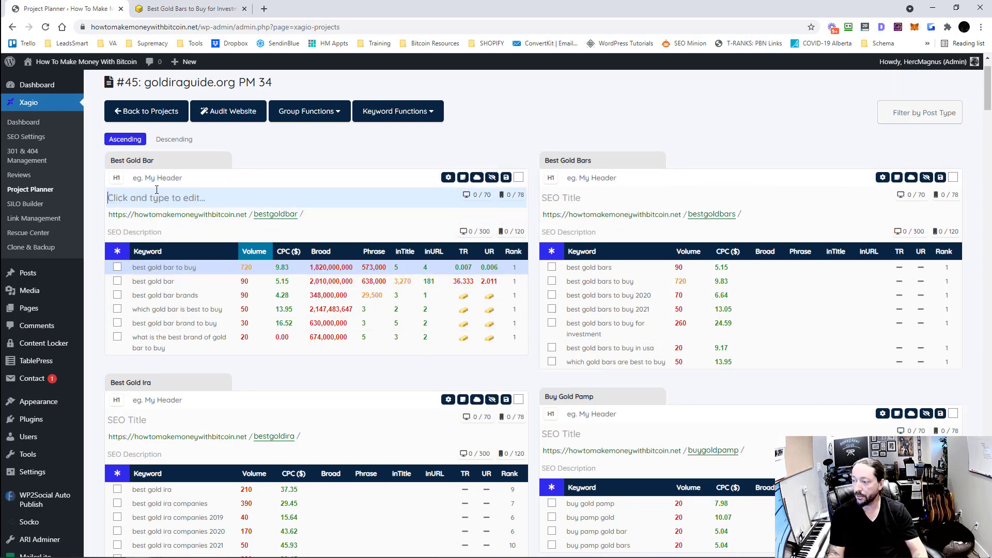
type("Best Go")
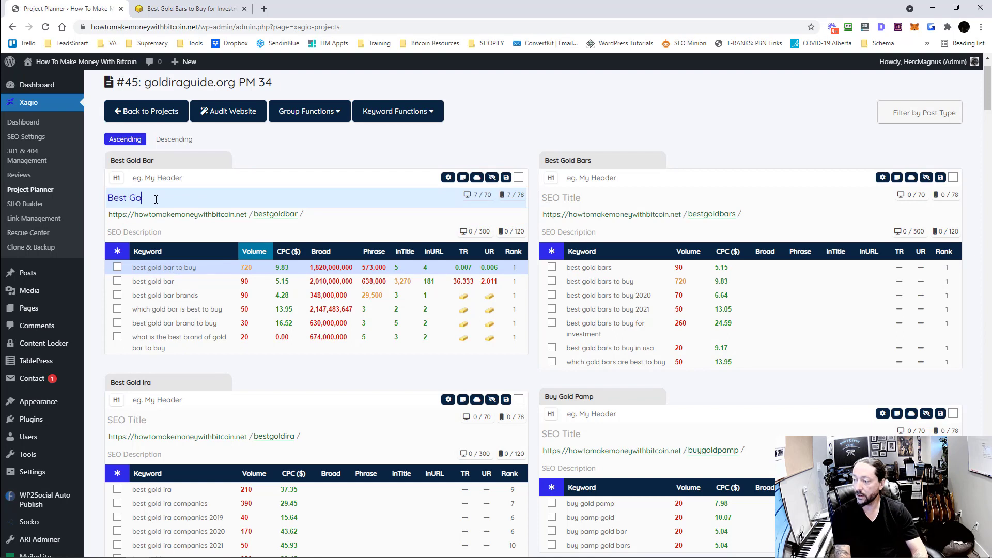
type("ld Bar To Bu")
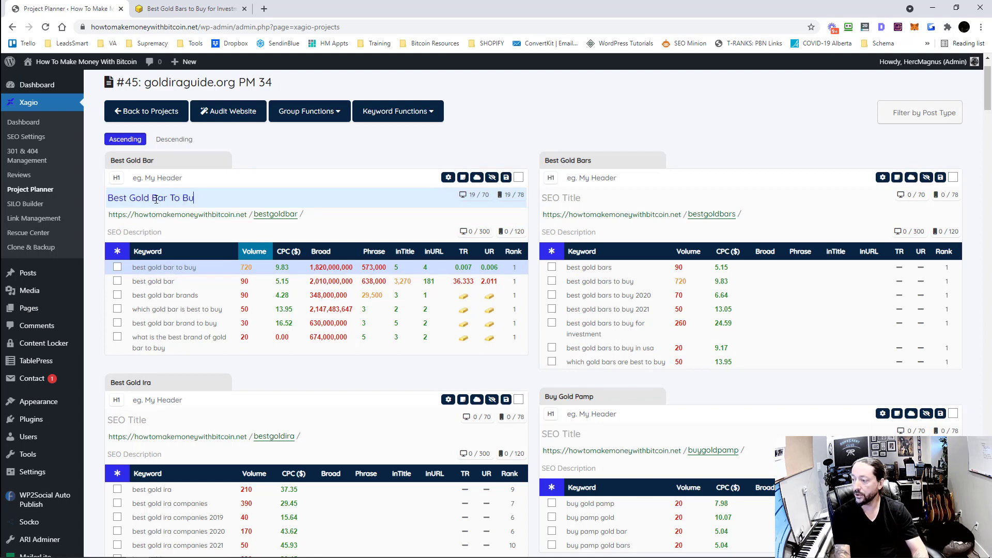
type("y")
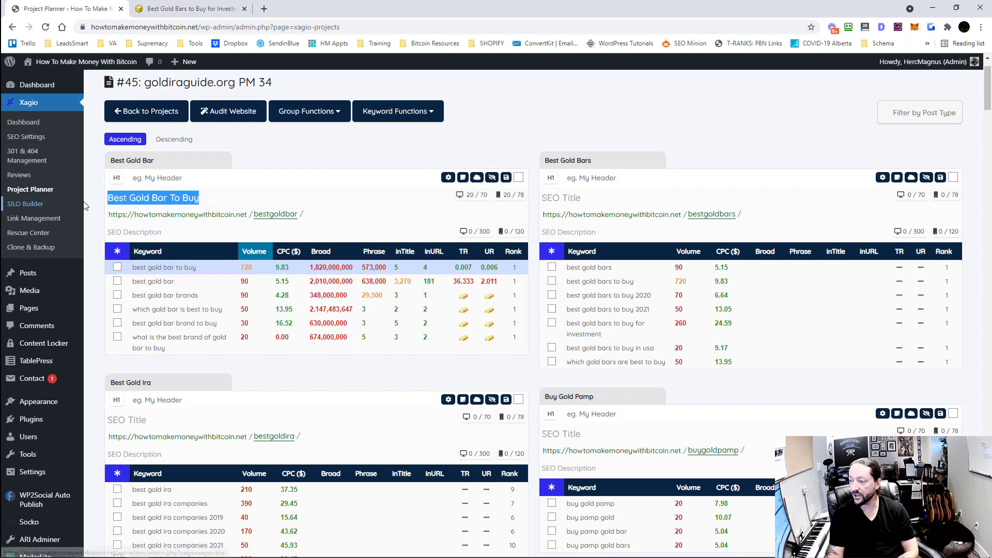
key("ctrl+a")
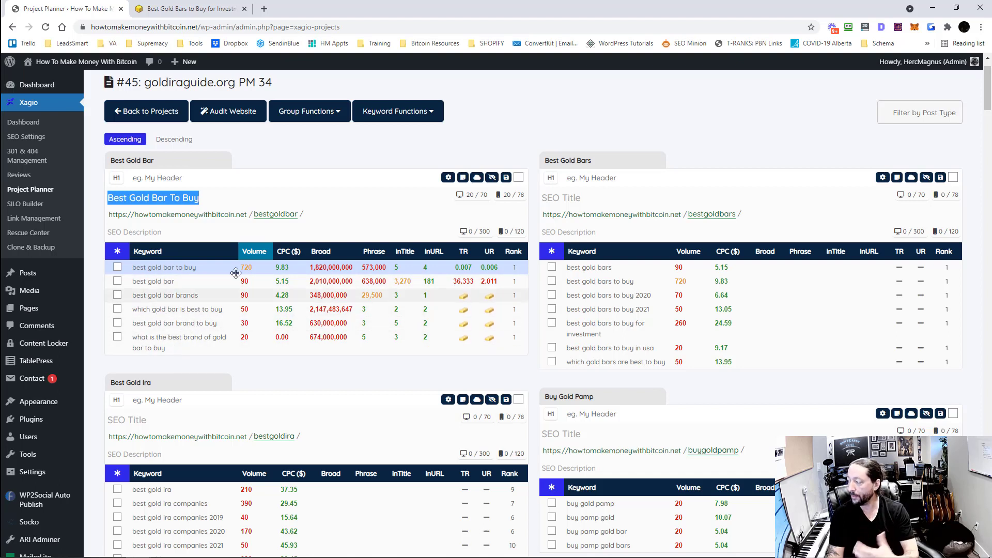
Step: Show the Best Gold Bar group's word cloud and highlight words such as "buy" and "which" in its keywords
left_click(477, 178)
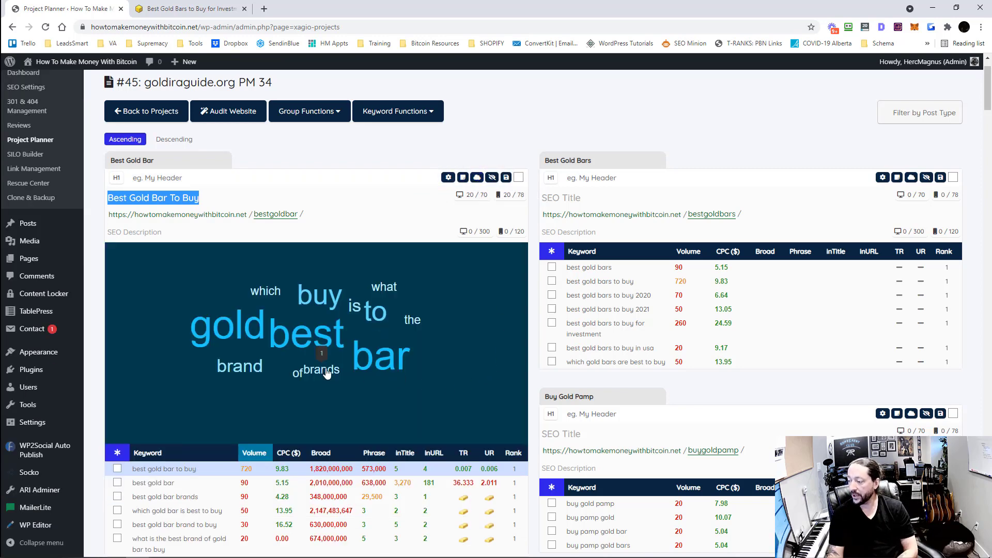
scroll(299, 339, "down", 2)
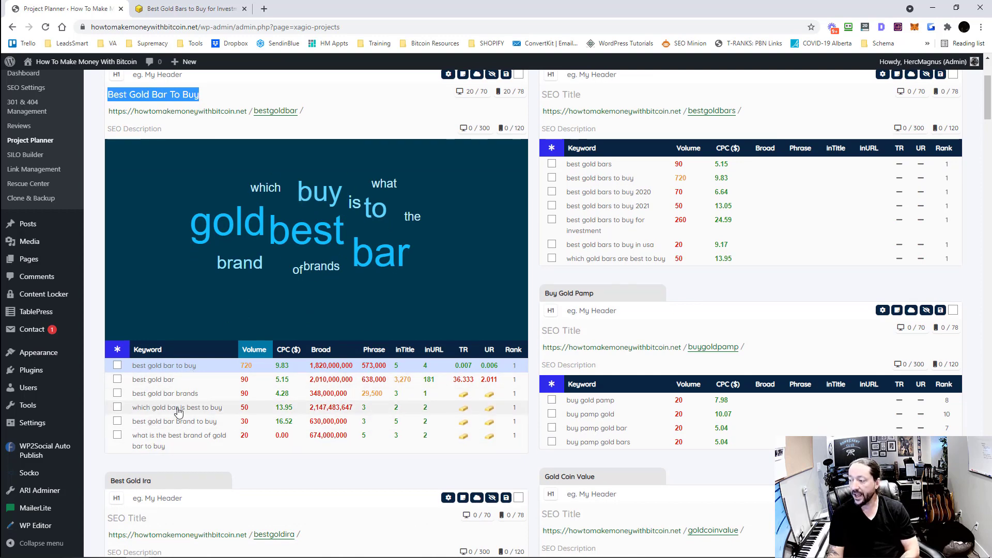
left_click(303, 235)
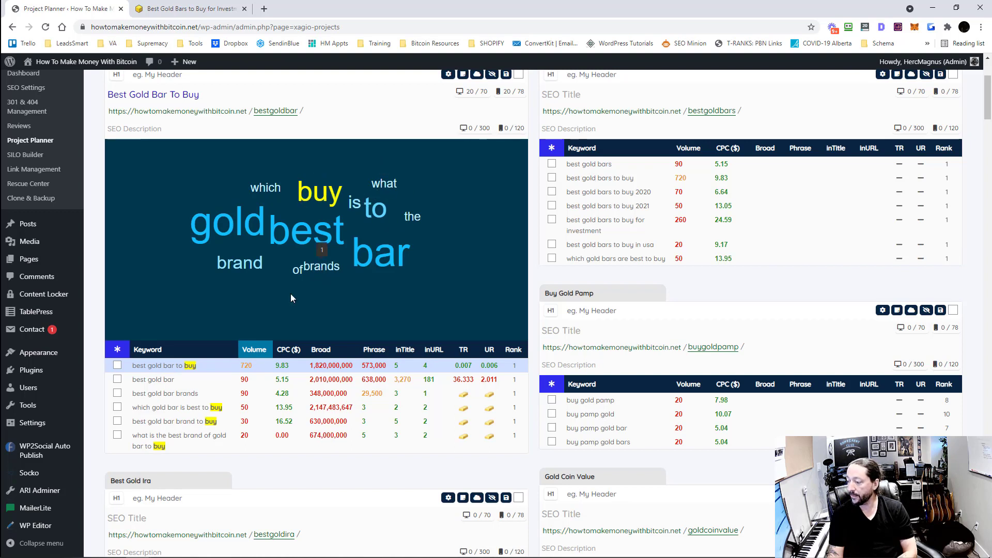
left_click(383, 185)
left_click(266, 190)
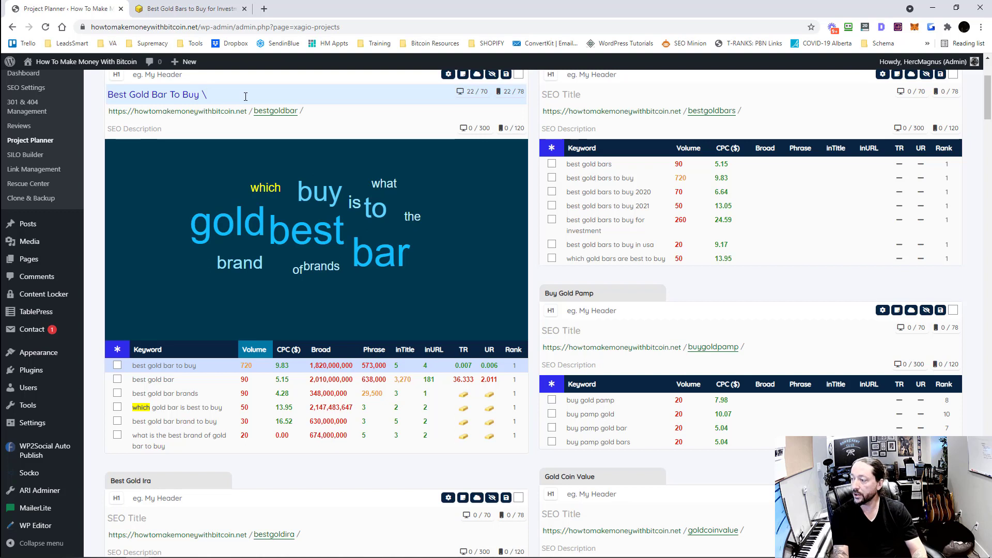
Step: Extend the Best Gold Bar group's SEO title with "| What Brand Is The Best To Get"
type("W")
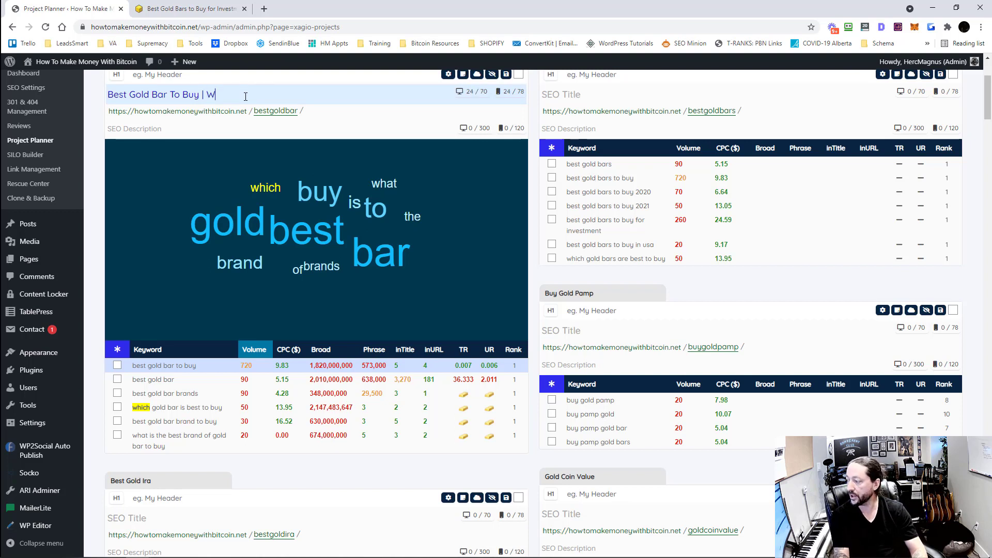
type("hat Brand")
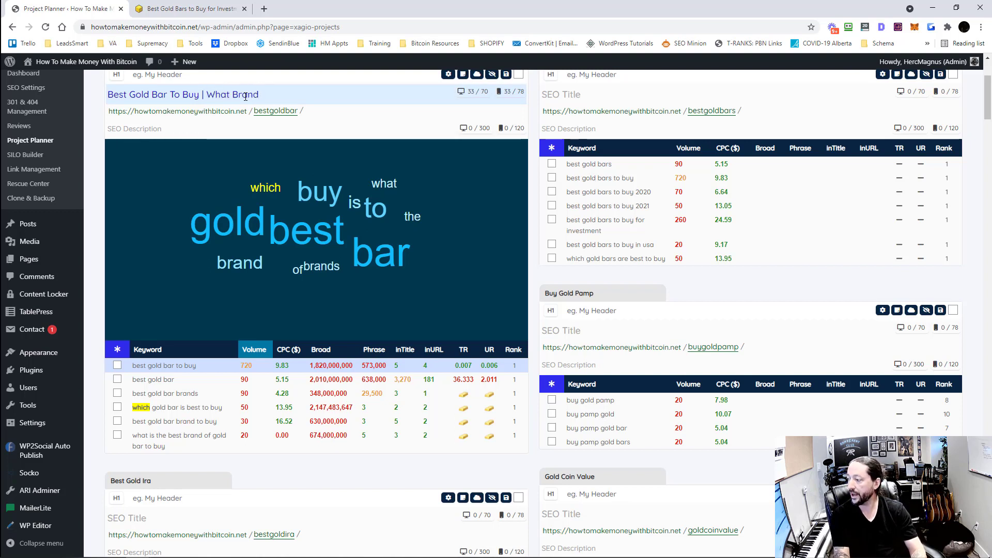
type(" I")
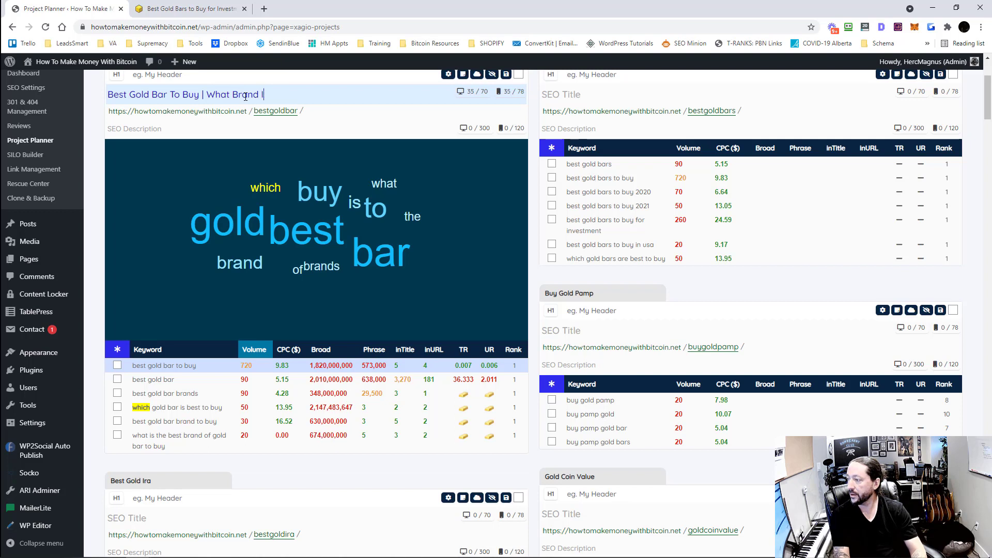
type("s The Best To Get")
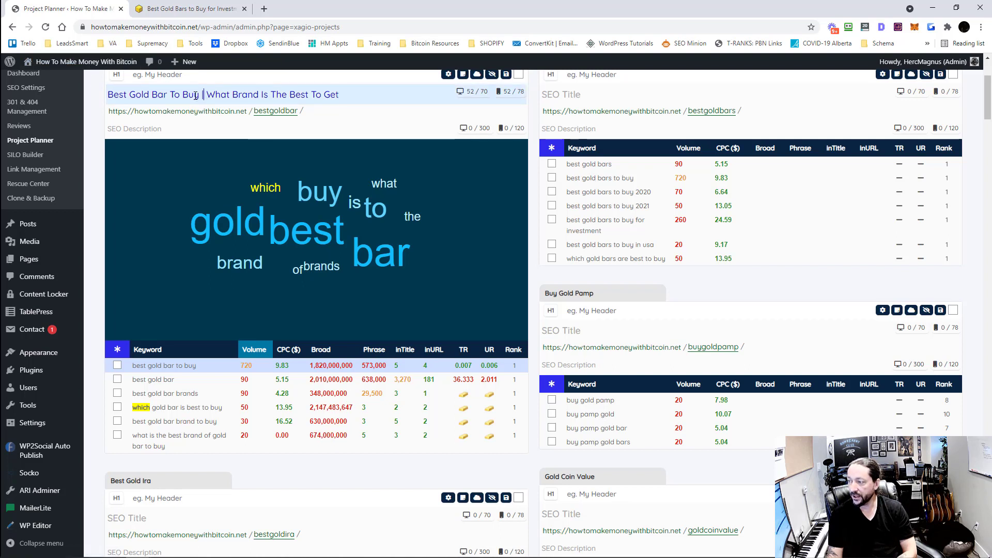
Step: Compare the SEO title with the word cloud by highlighting "best", "gold", "bar", "buy", "what", "brand" and "which" in the keywords
left_click_drag(203, 95, 105, 97)
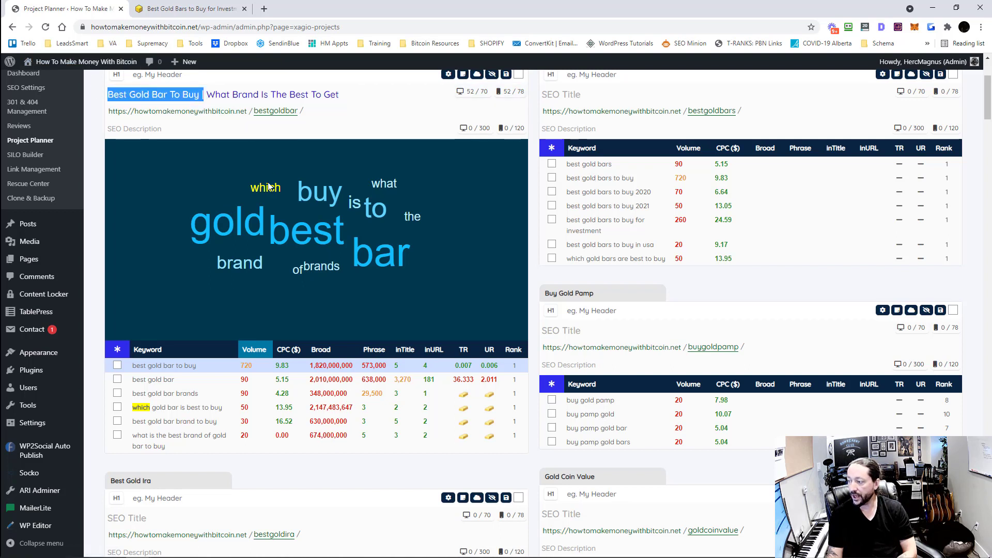
left_click(313, 235)
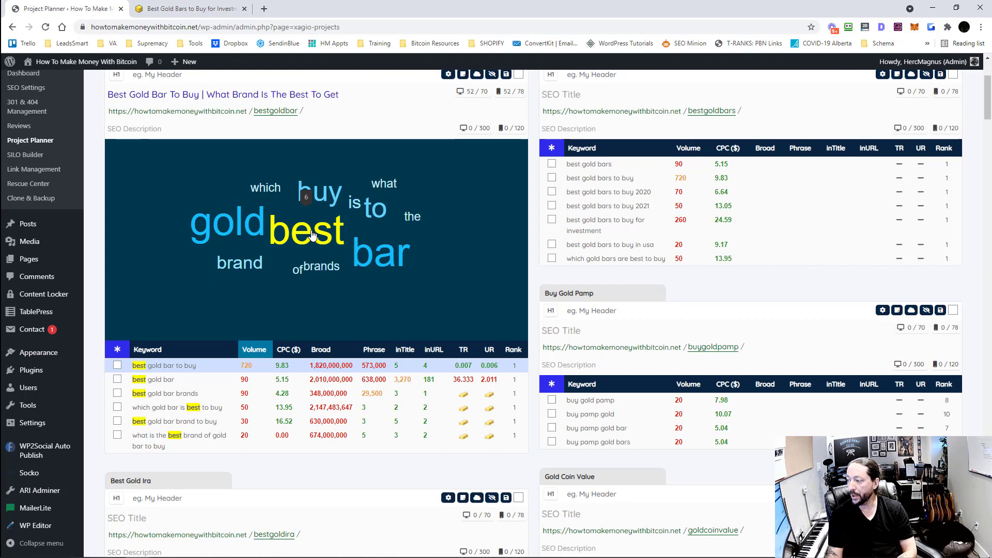
left_click(236, 227)
left_click(375, 254)
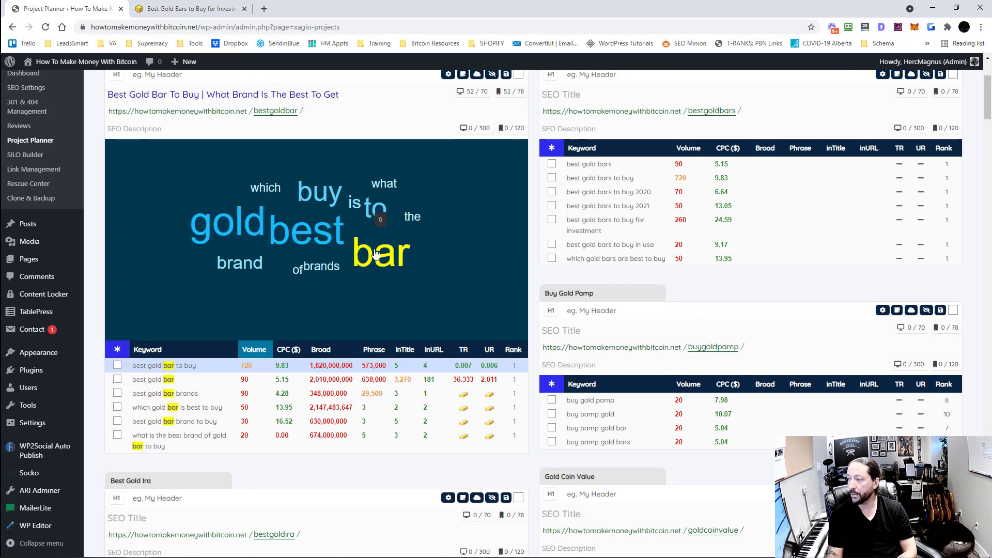
left_click(319, 192)
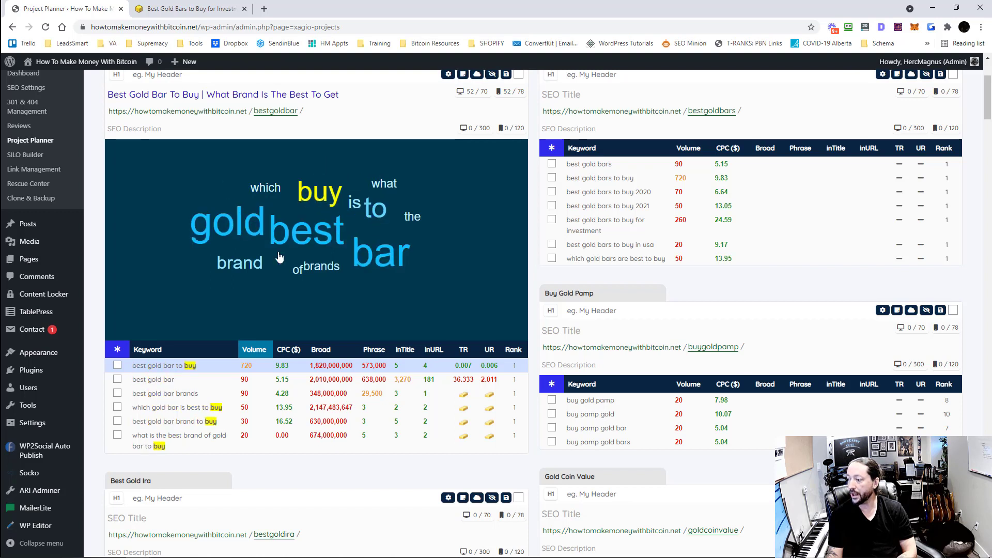
left_click(383, 192)
left_click(237, 266)
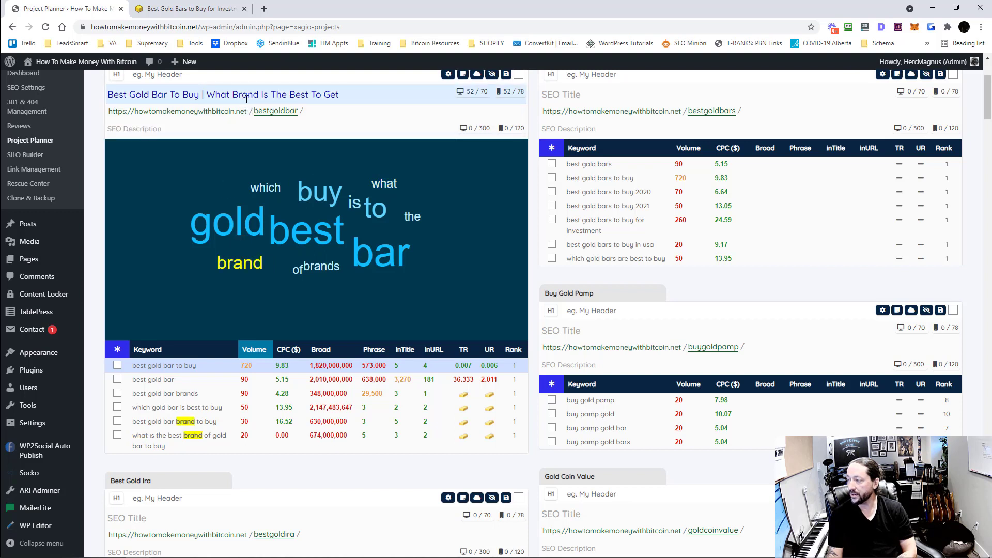
left_click(267, 189)
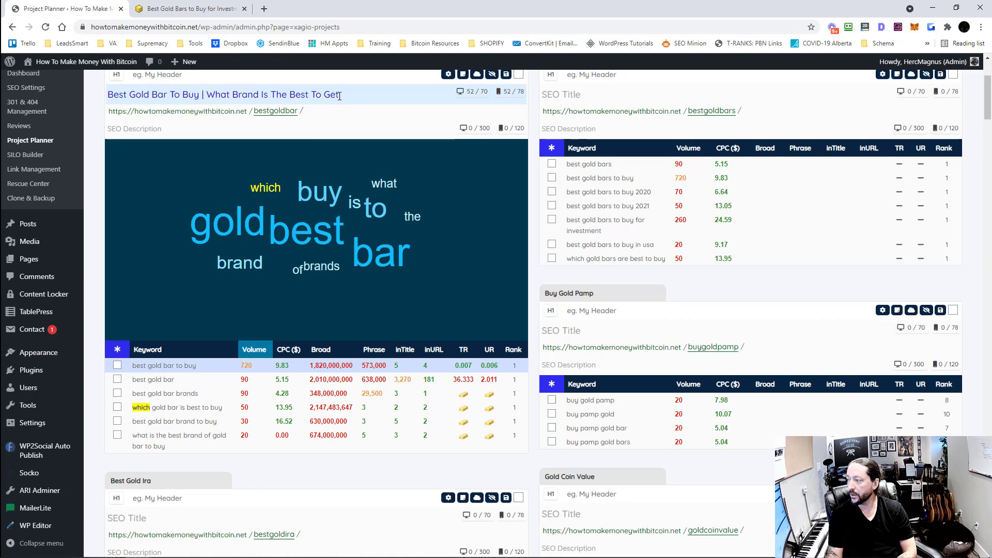
Step: Replace "To Get" at the end of the SEO title with "To & Which Type" and review the title's wording
left_click_drag(311, 95, 340, 95)
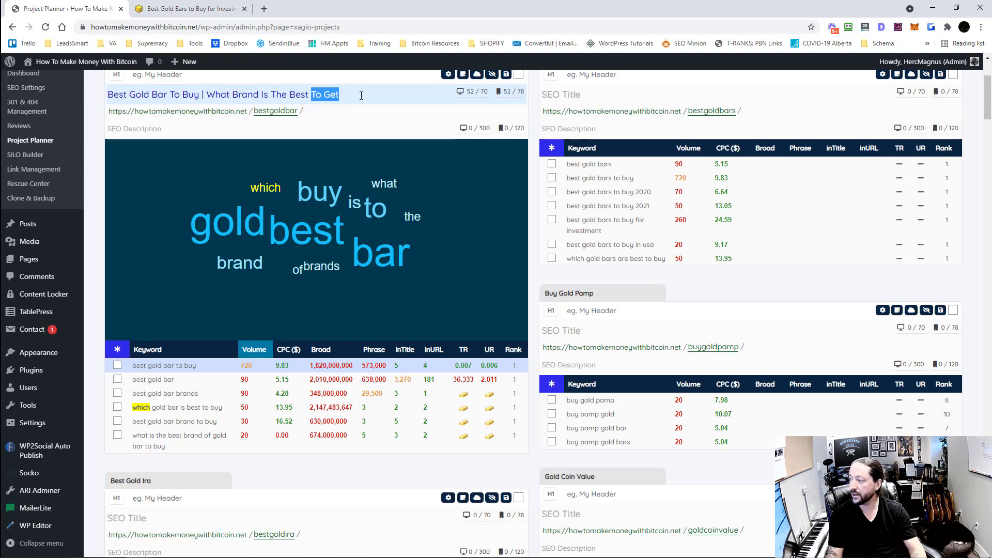
type("To ")
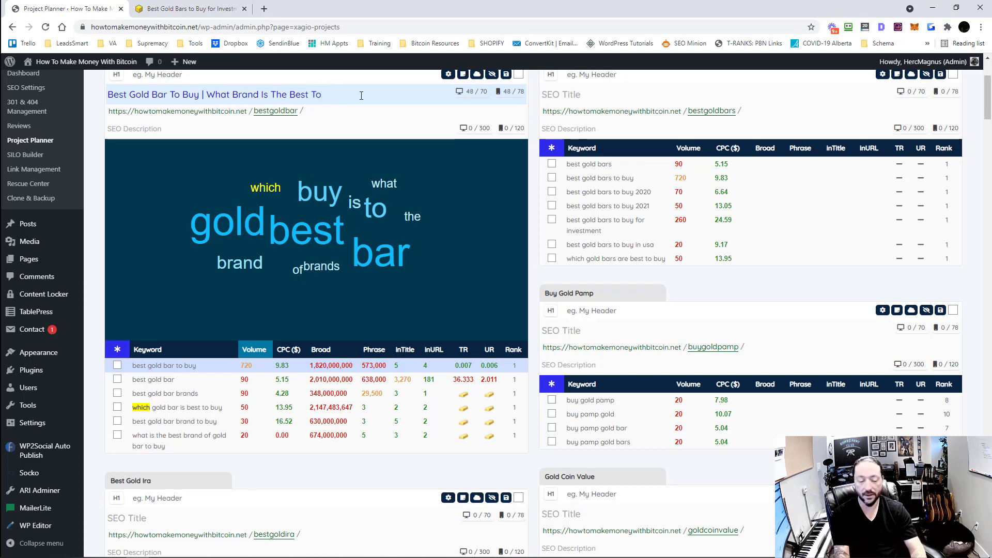
type("& WHi")
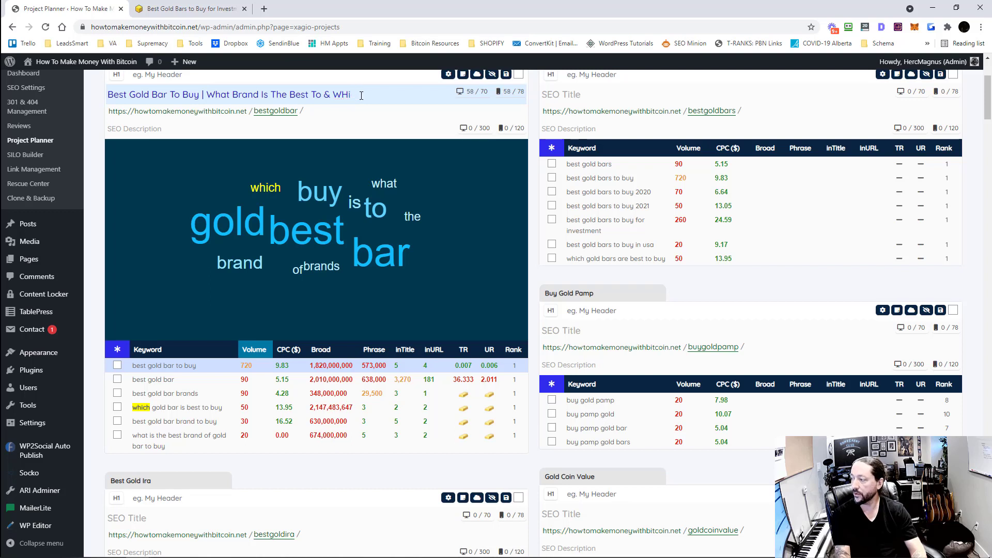
type("hich Type")
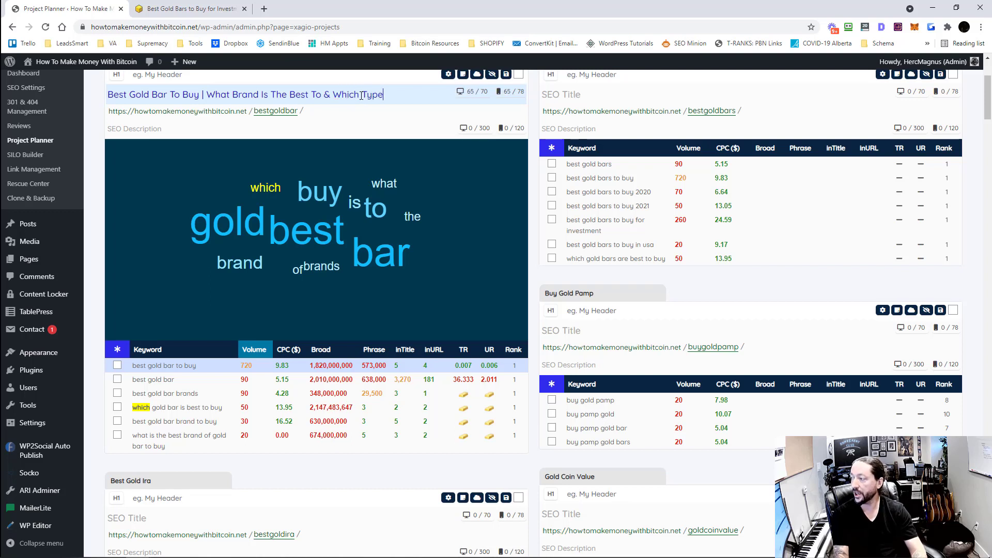
left_click_drag(333, 95, 360, 94)
scroll(348, 258, "up", 2)
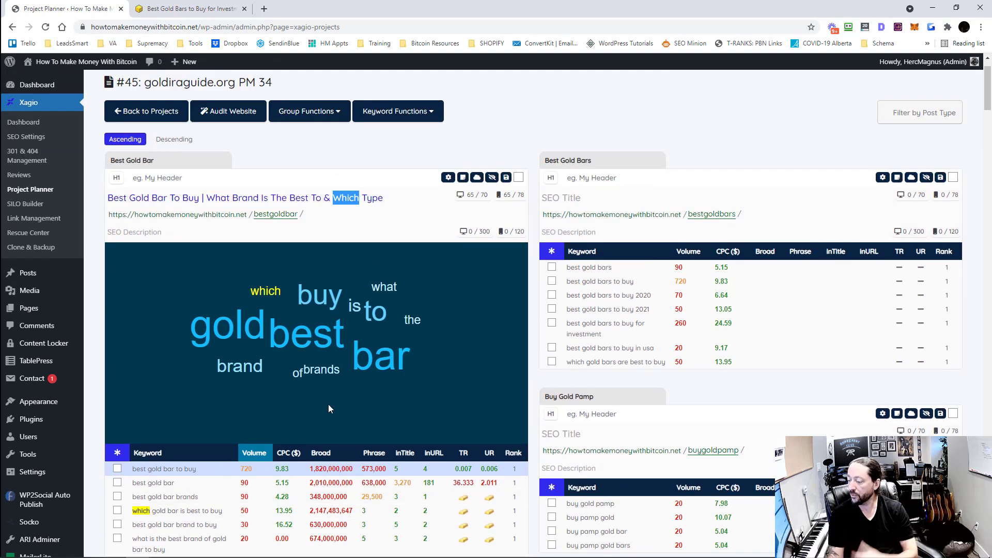
scroll(327, 404, "down", 1)
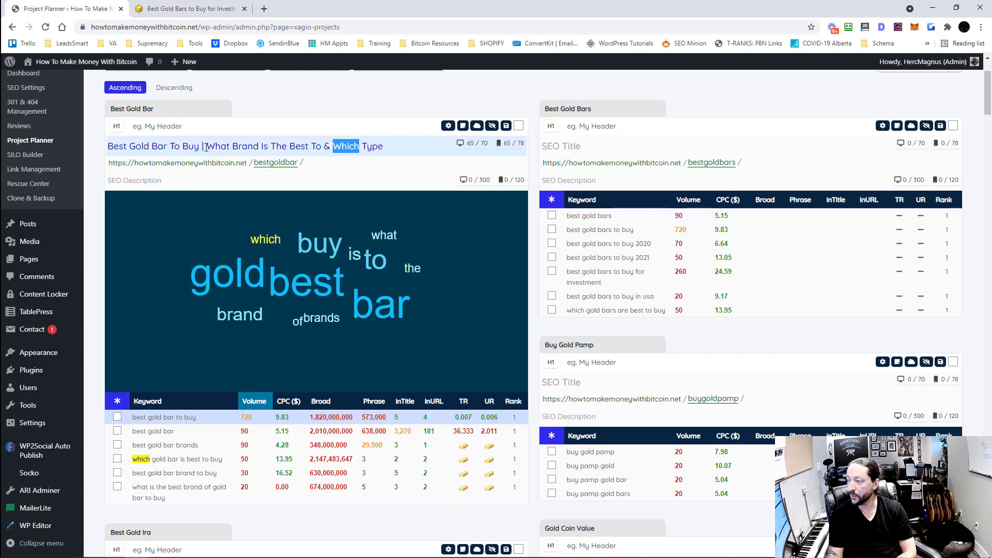
left_click_drag(201, 148, 108, 149)
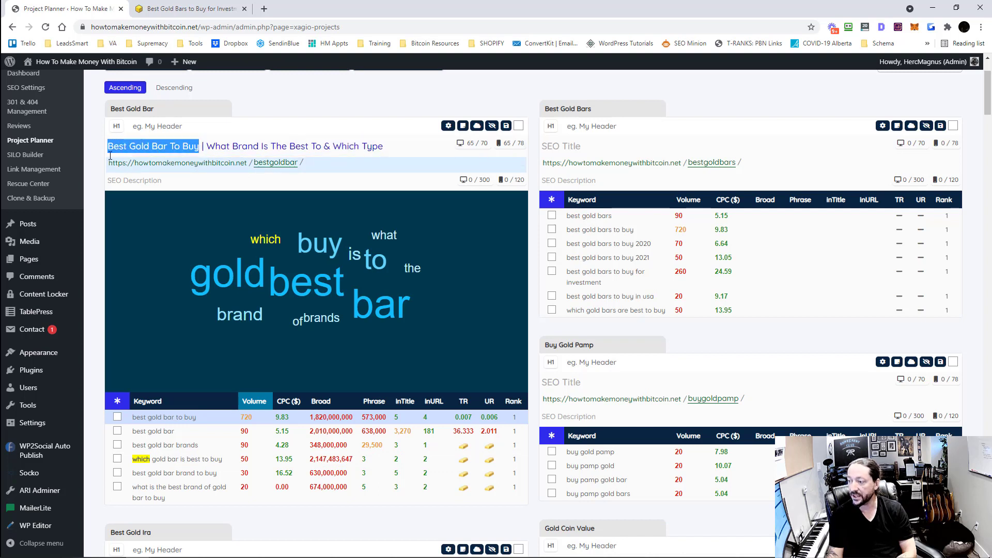
Step: Begin the Best Gold Bar group's SEO description with "Which Brand has the best gold bar to buy"
left_click(157, 177)
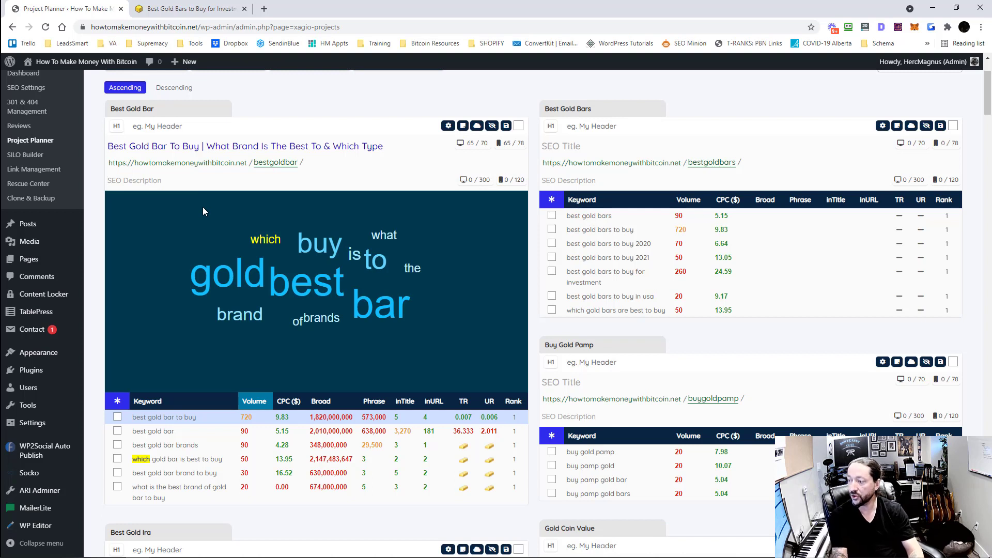
type("Which")
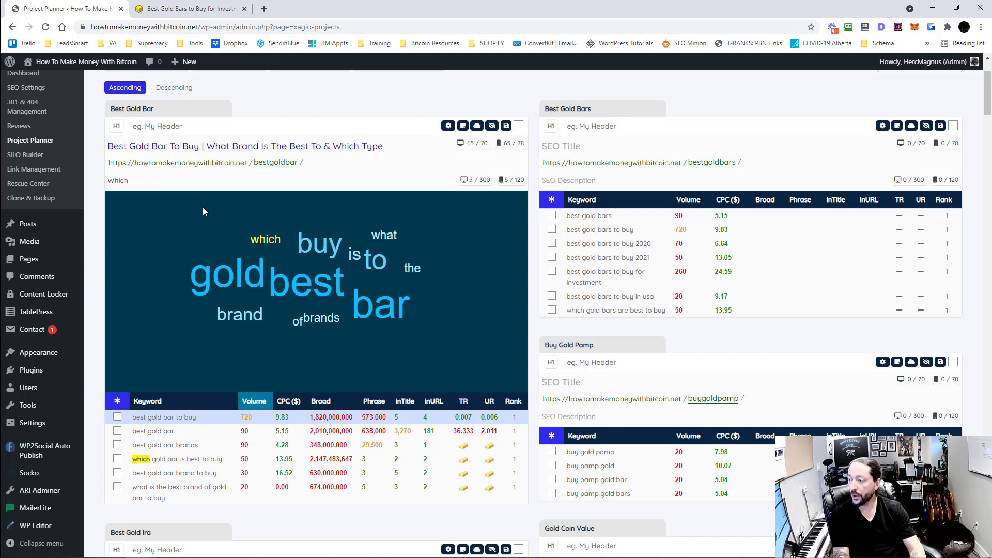
type(" Brand I")
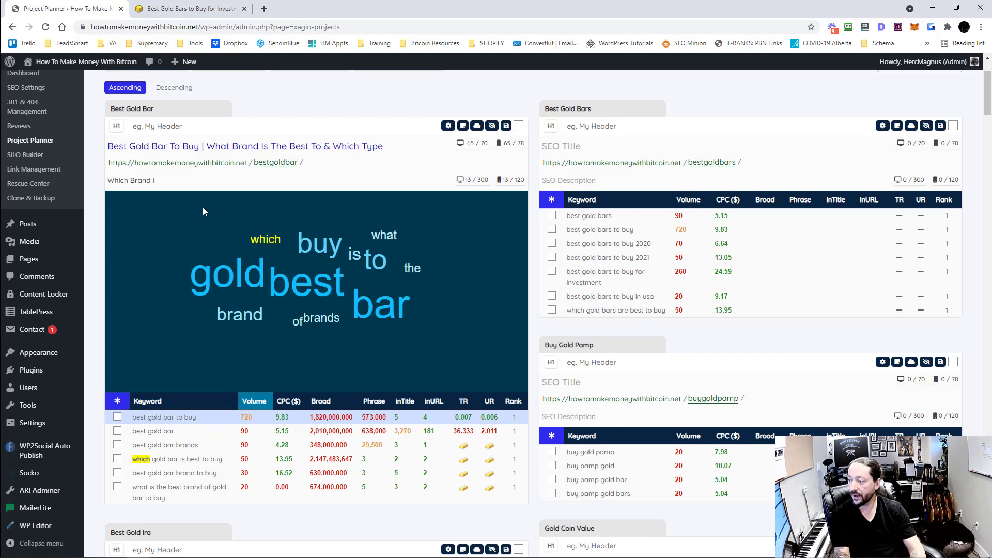
type("s the")
key("BackSpace")
key("BackSpace")
key("BackSpace")
key("BackSpace")
key("BackSpace")
key("BackSpace")
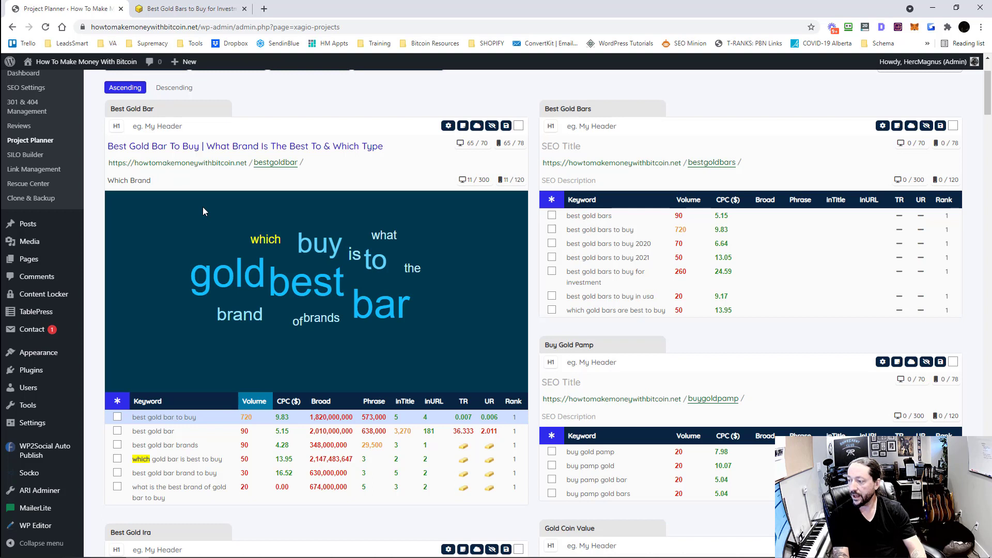
type("has the best gold ba")
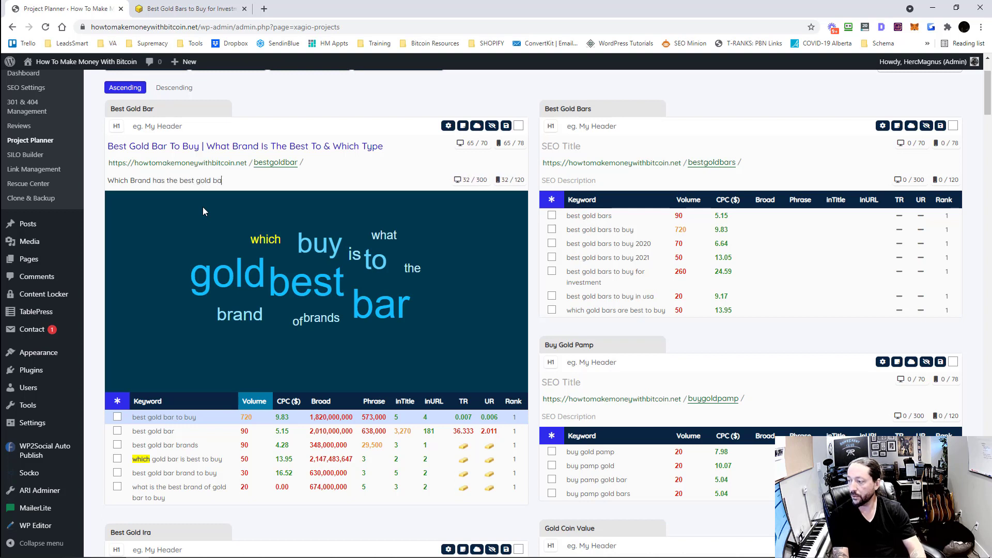
type("r to buy")
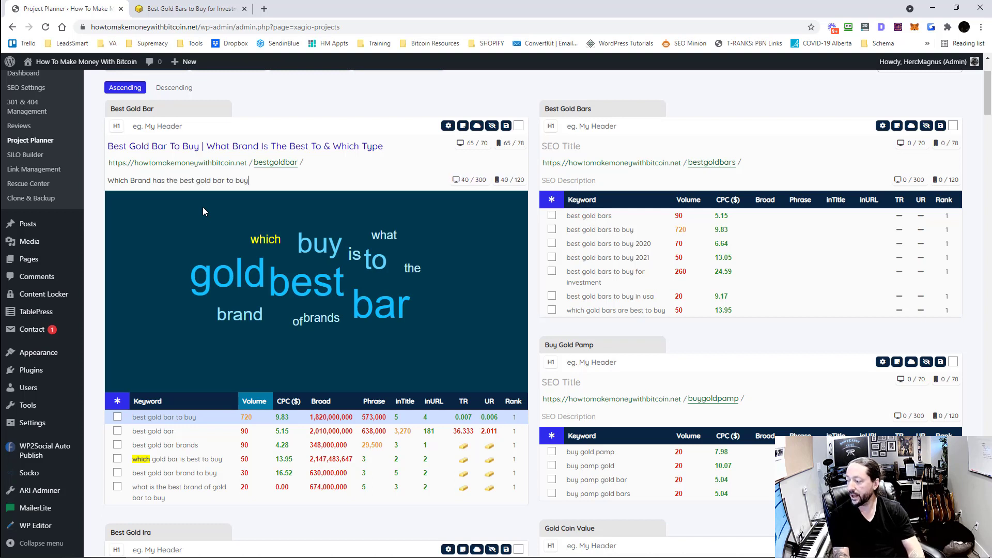
Step: Complete the Best Gold Bar group's SEO description with "? We review all the best brands and give you the information." and save the group
type("? We")
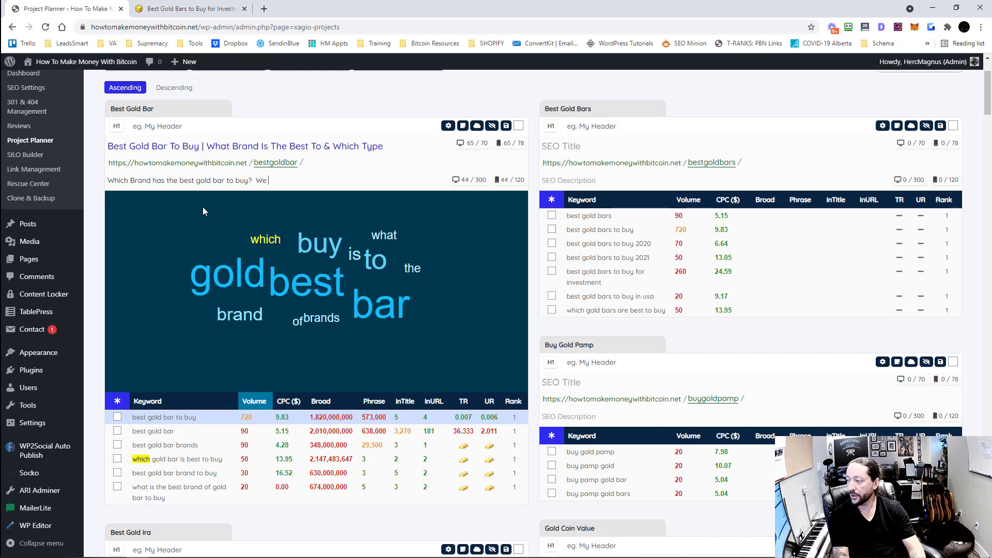
type(" review all the")
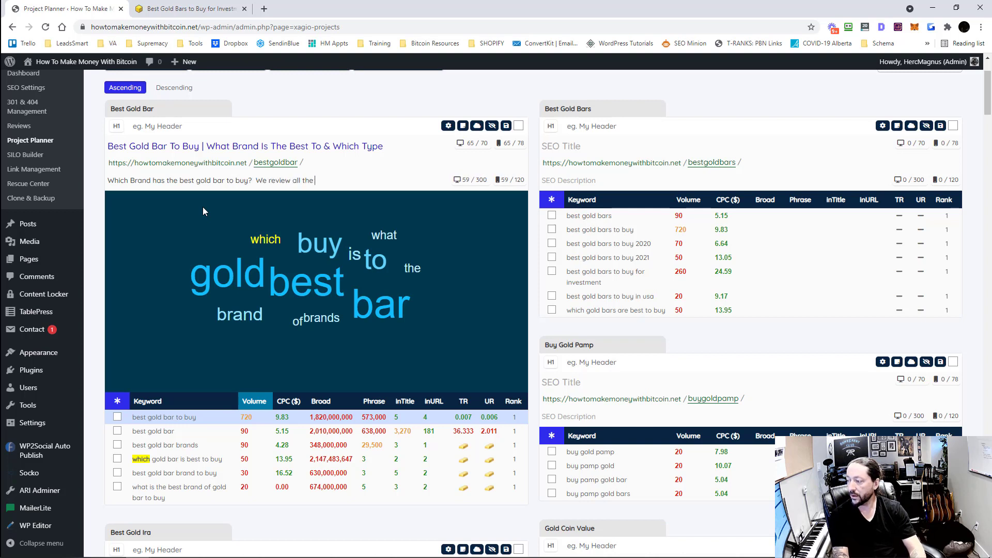
type(" best brands")
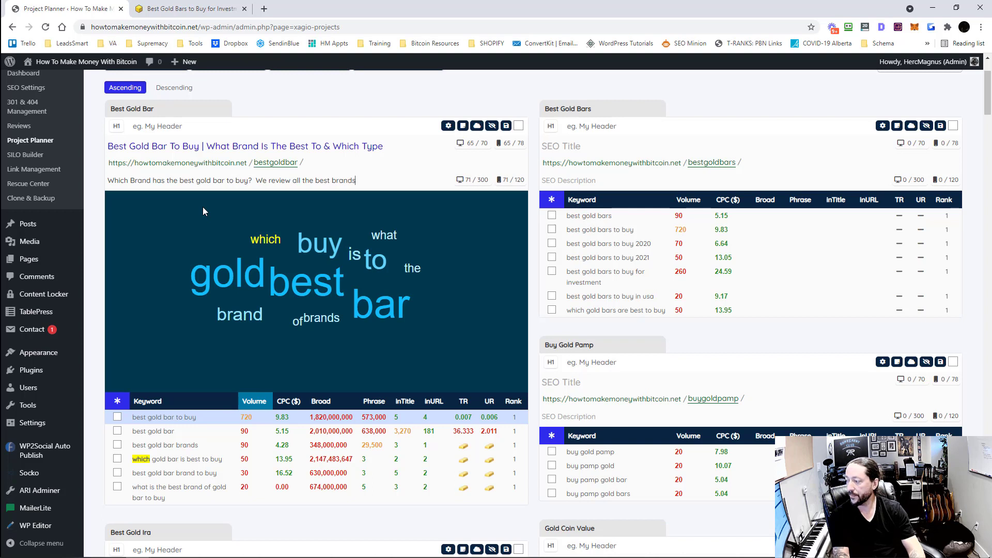
type(" and give you ")
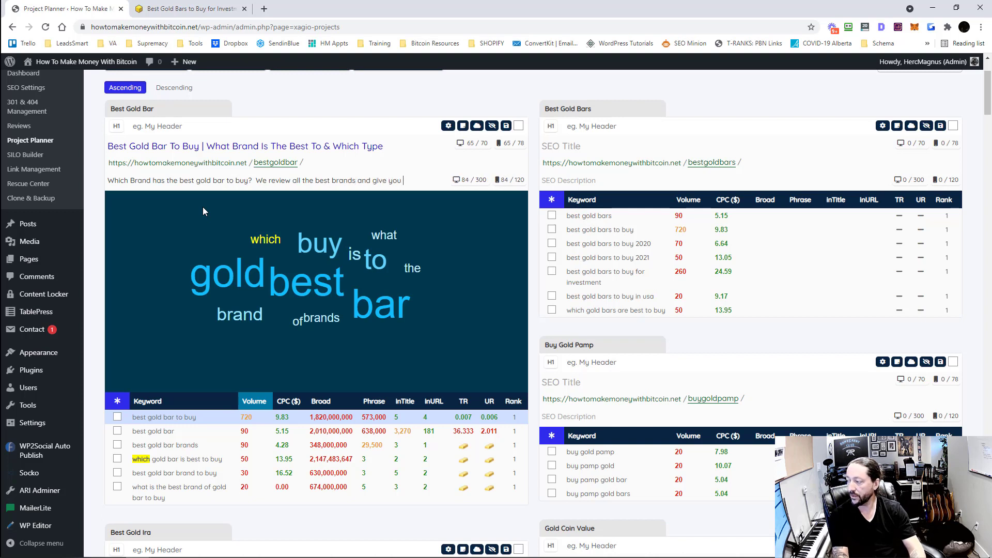
type("the inform")
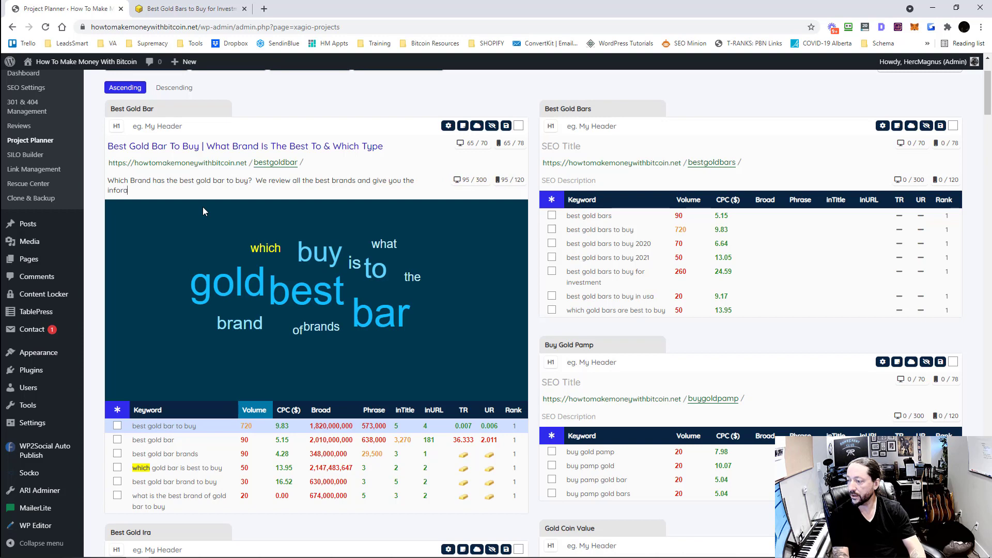
type("ation.")
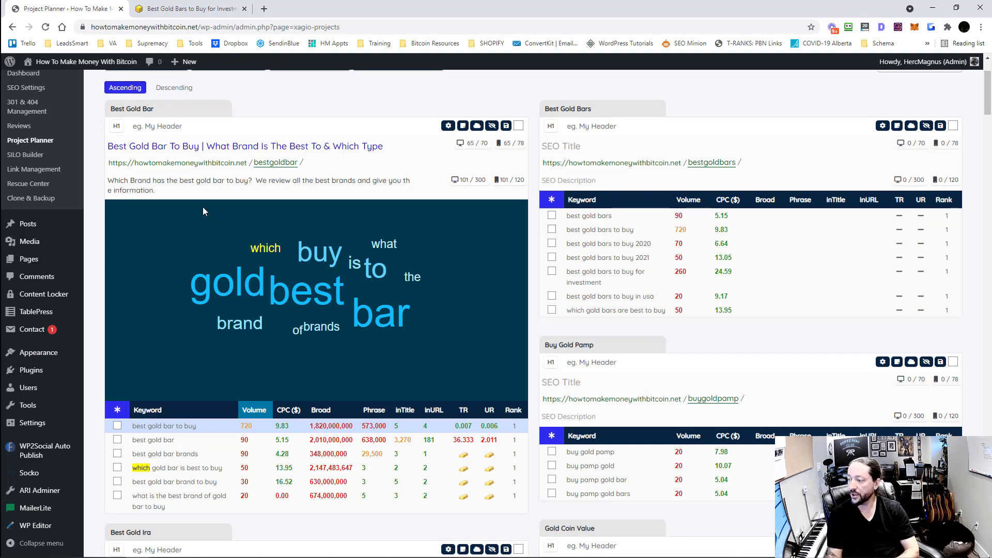
left_click(506, 126)
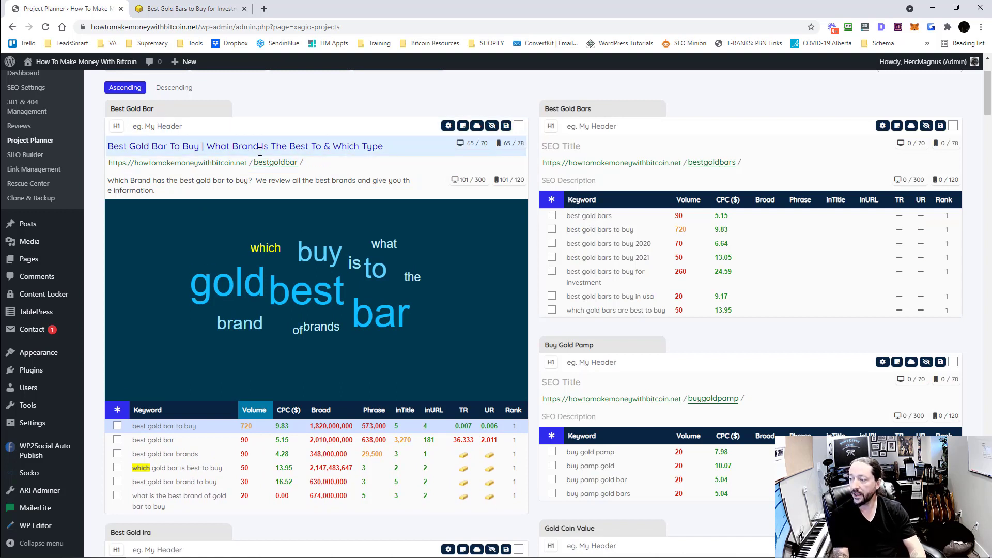
Step: Set the Best Gold Bar group's H1 header to "BEST GOLD BAR BRAND TO BUY" and compare it with the SEO title's opening phrase
type("BEST GOLD BA")
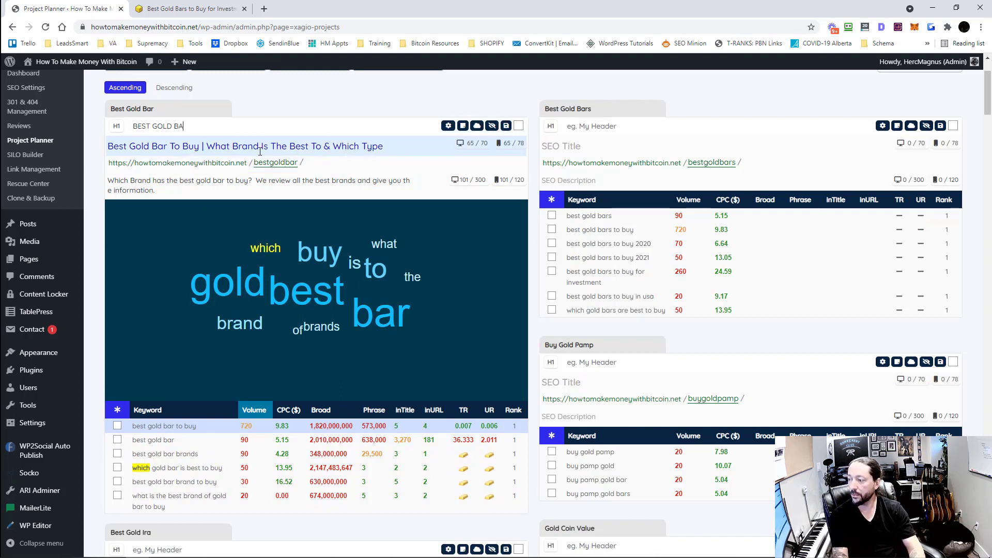
type("RS TO UB")
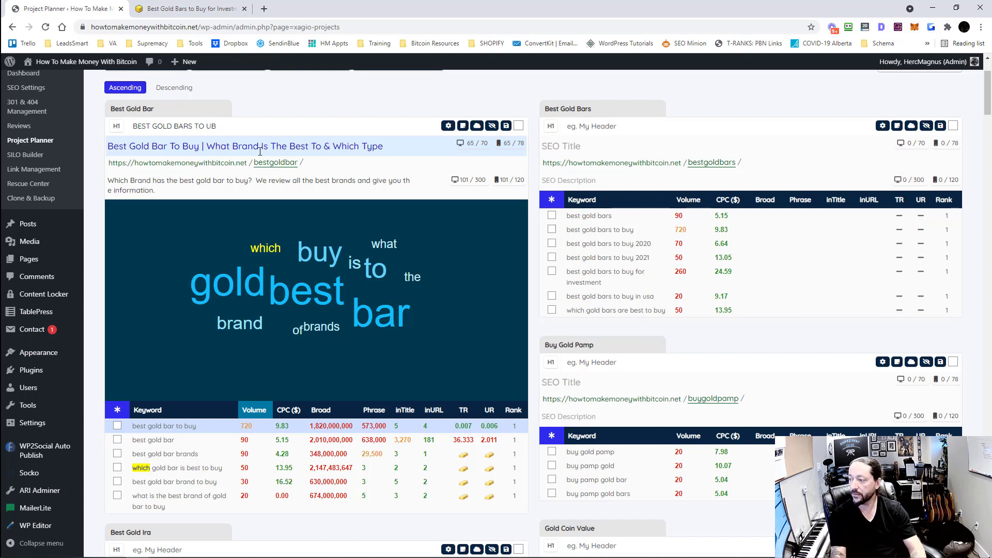
type("Y BUY")
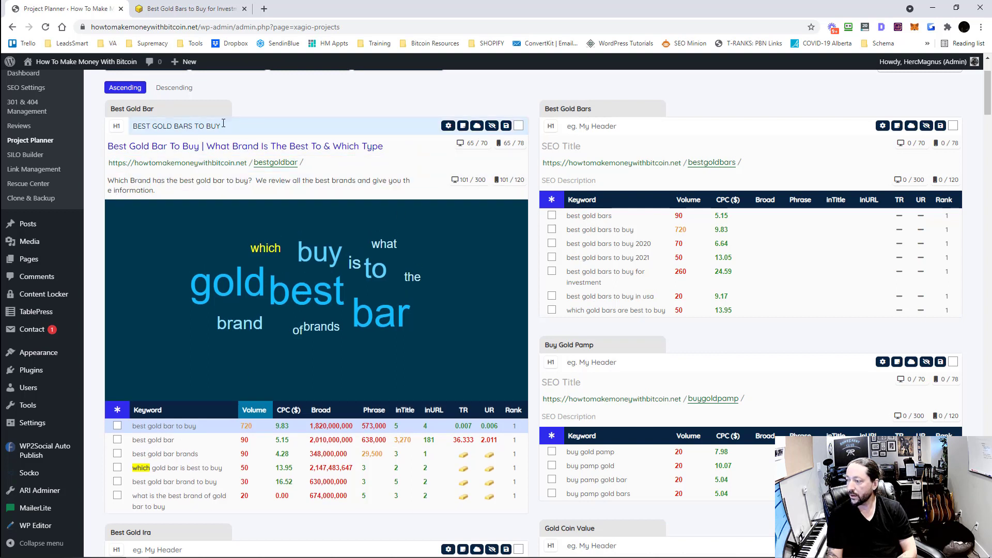
left_click_drag(189, 128, 277, 122)
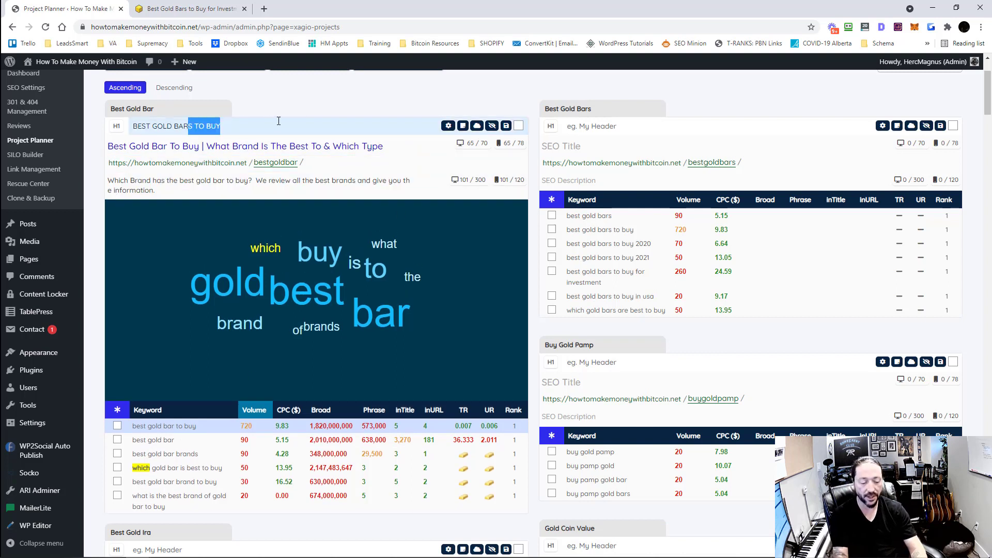
type("BRAND ")
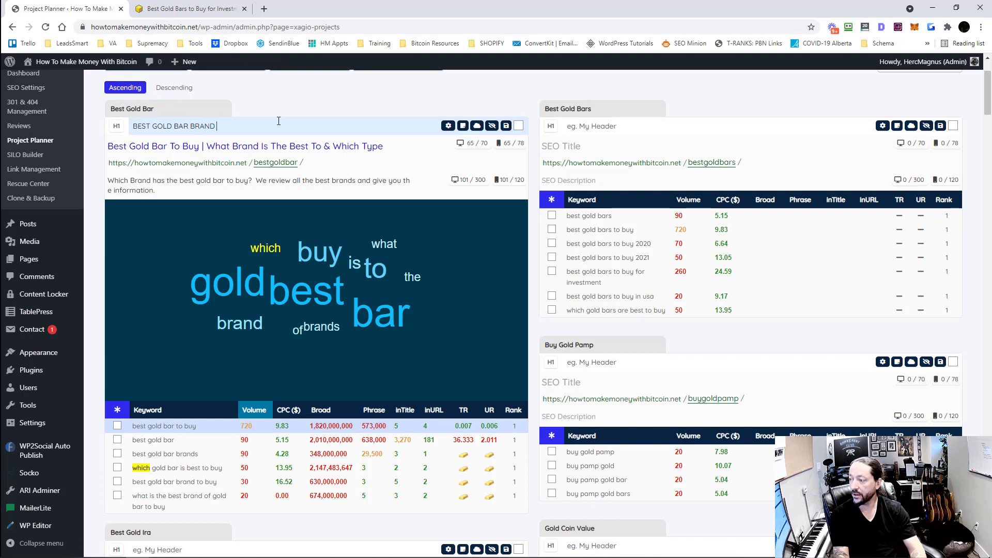
type("TO UBY")
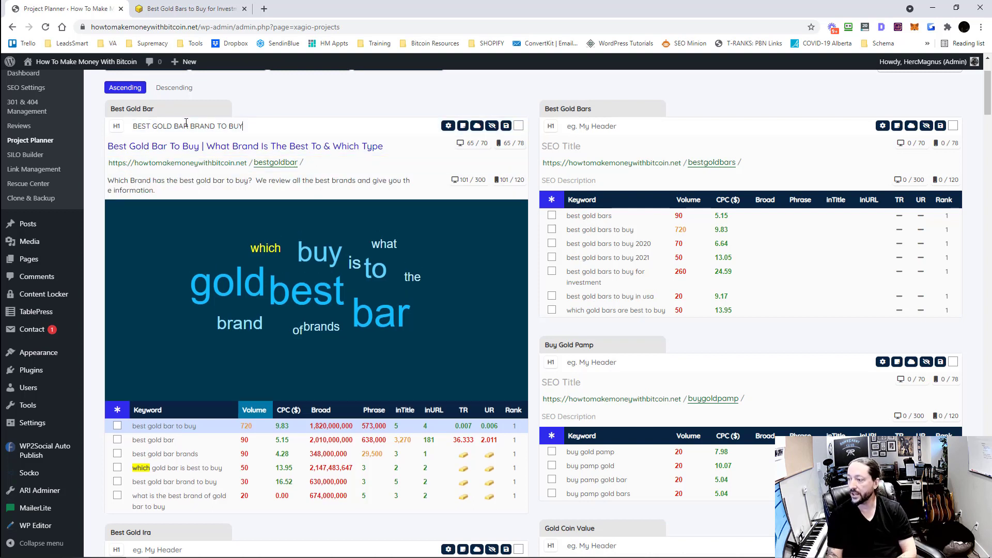
left_click(200, 144)
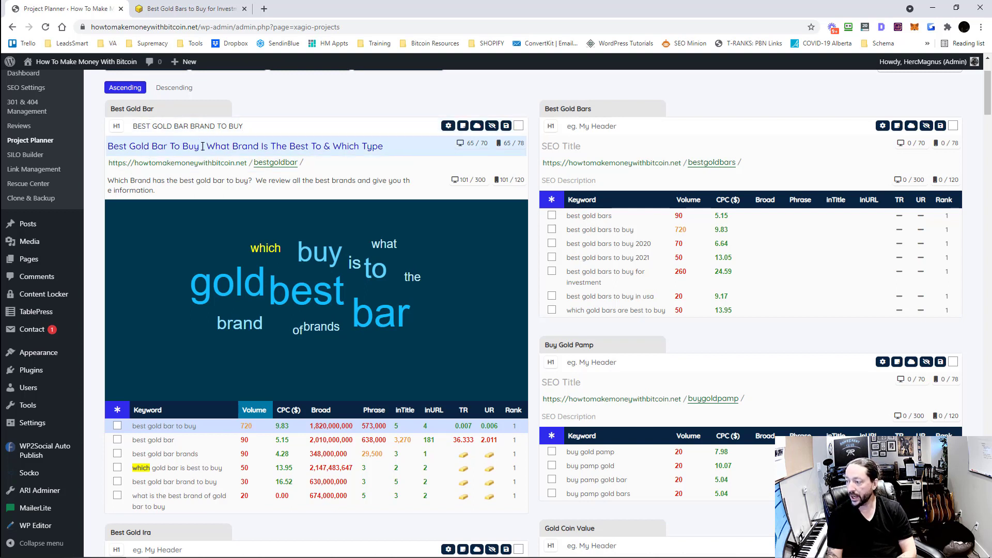
left_click_drag(203, 146, 107, 146)
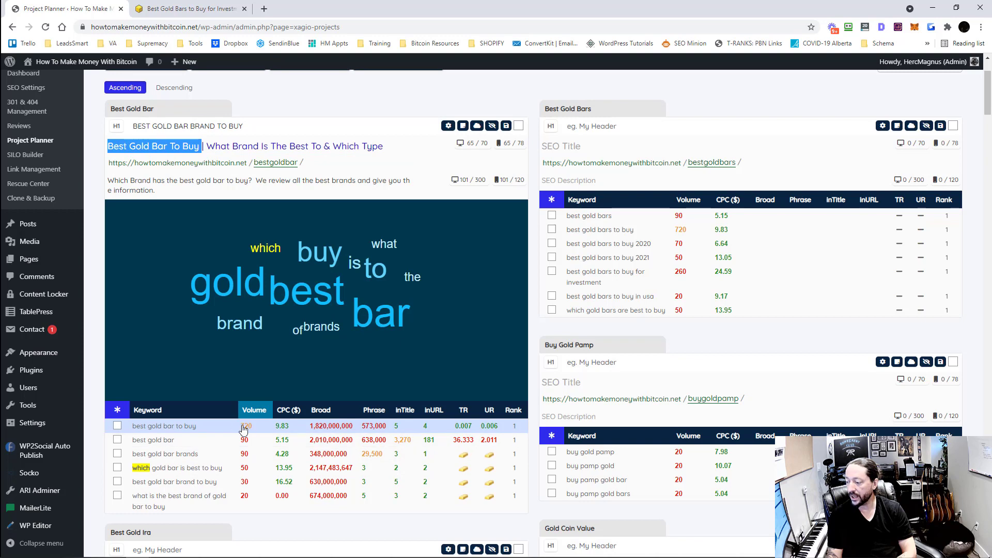
Step: Replace the Best Gold Bar group's URL slug with "best gold bar" and save the group
left_click(271, 163)
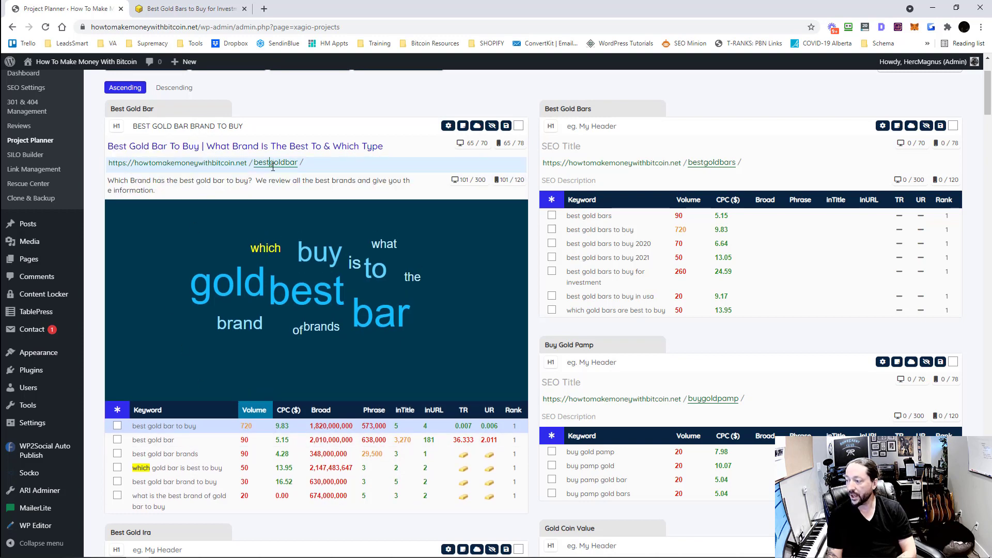
double_click(271, 163)
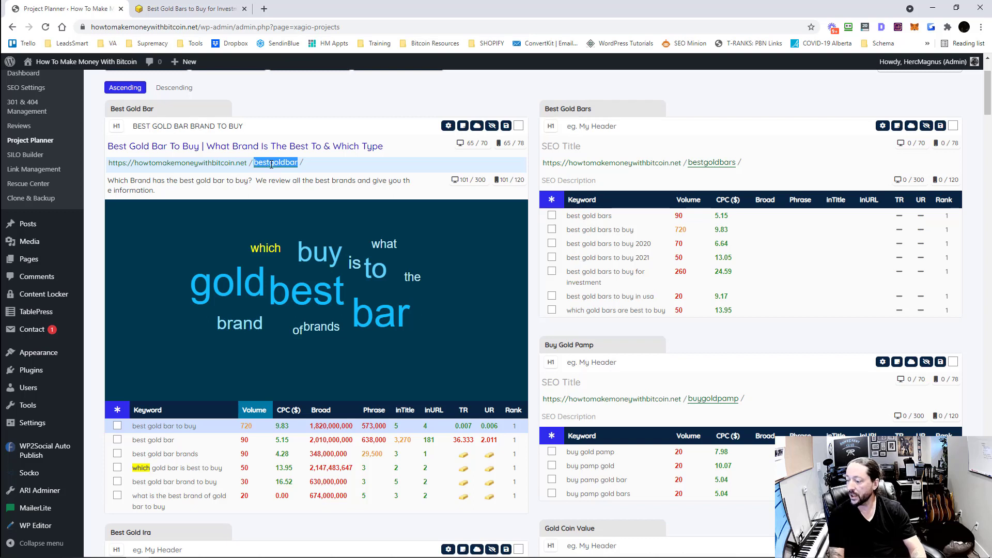
type("best gold bar")
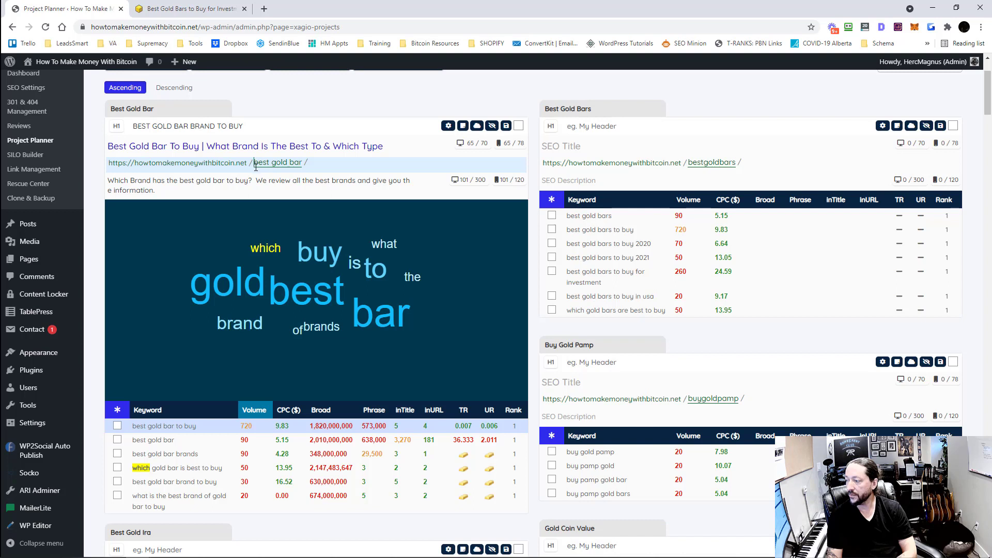
left_click(273, 182)
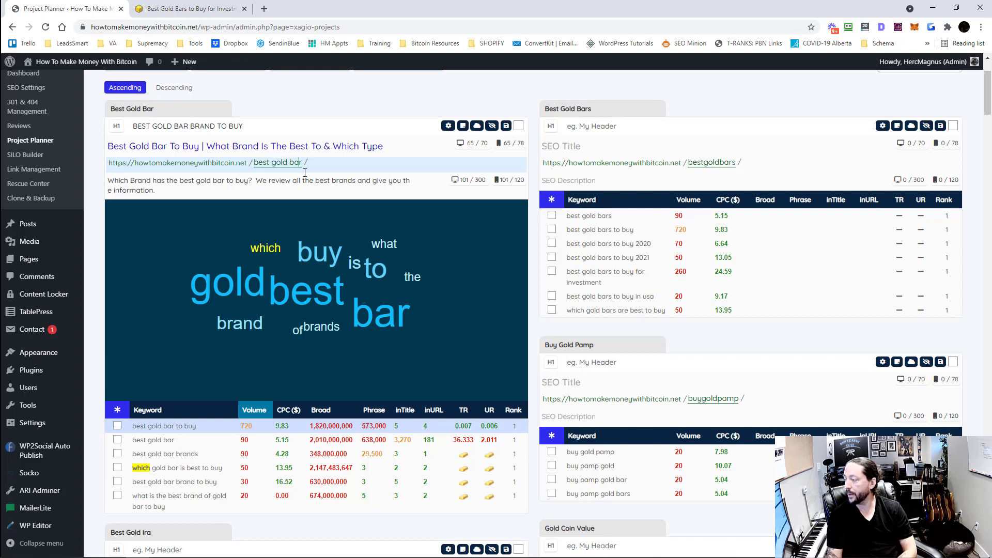
left_click(506, 126)
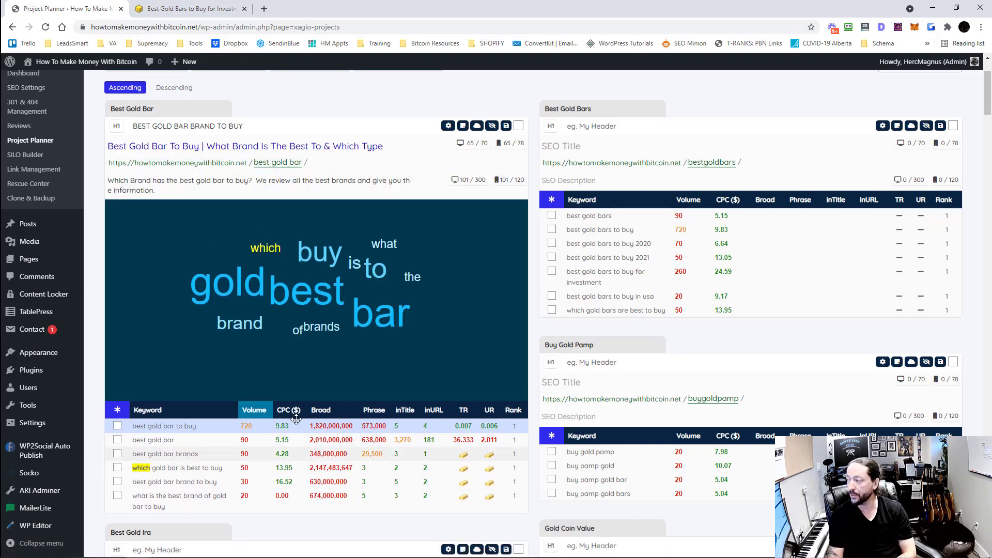
Step: Create a new page from the Best Gold Bar group with no parent and set its status to Published
scroll(438, 256, "up", 1)
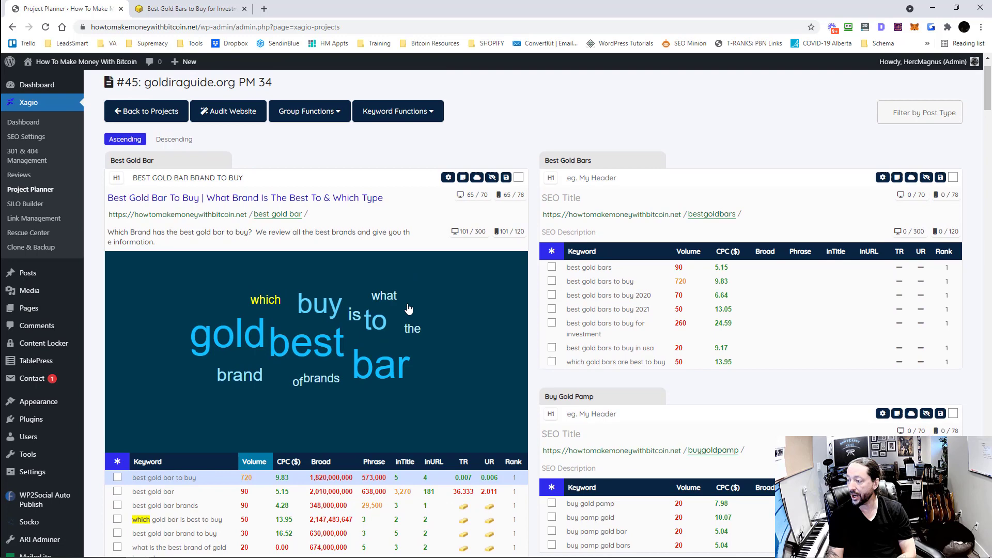
left_click(448, 178)
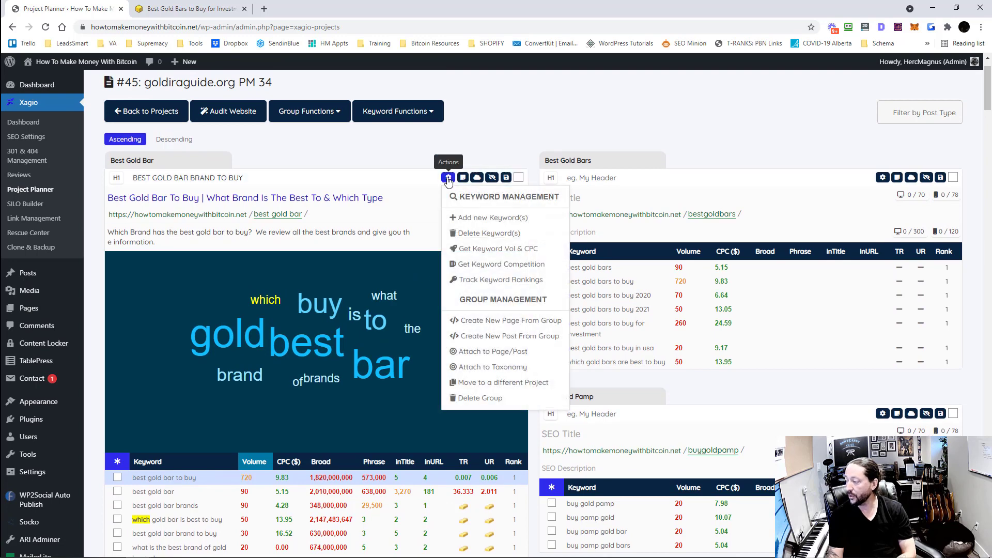
left_click(517, 321)
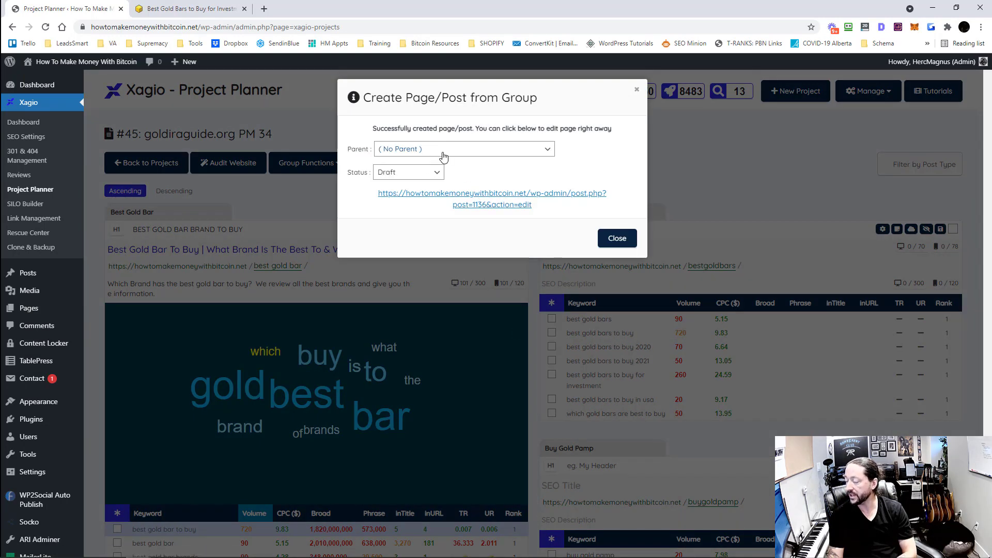
left_click(419, 175)
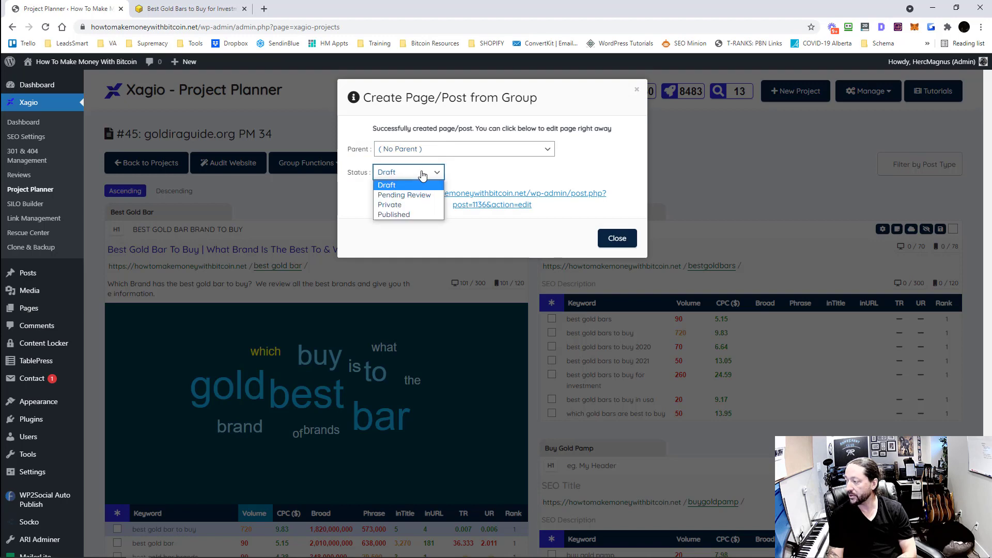
left_click(396, 187)
left_click(409, 172)
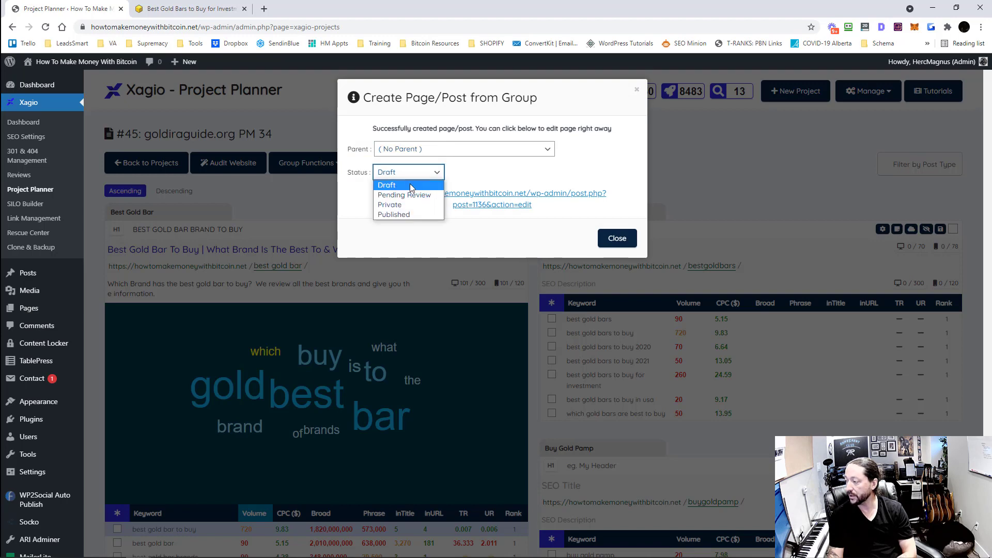
left_click(399, 215)
left_click(615, 238)
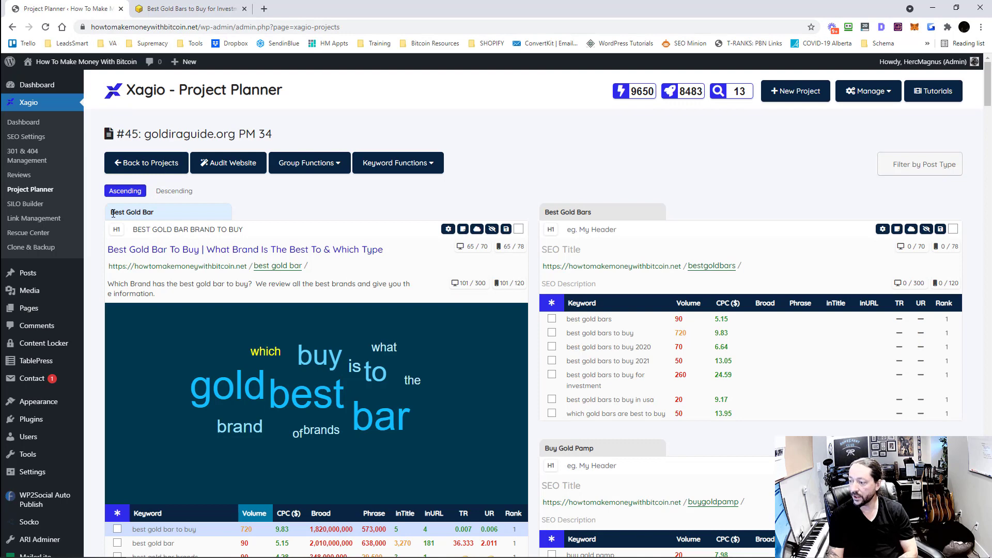
Step: Rename the Best Gold Bar group to "1. BEST GOLD BAR" and save it
left_click_drag(111, 213, 161, 214)
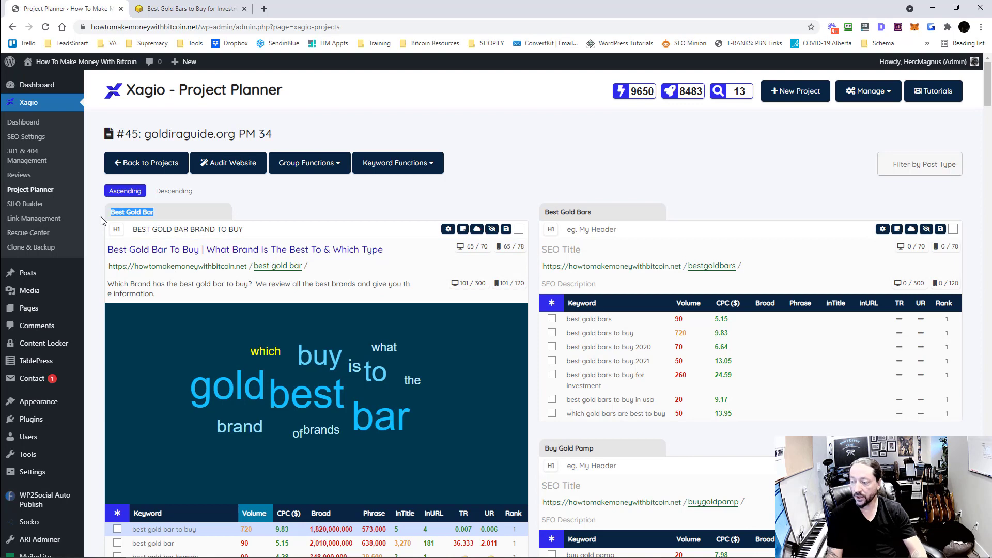
type("1. BEST GOLD BAR")
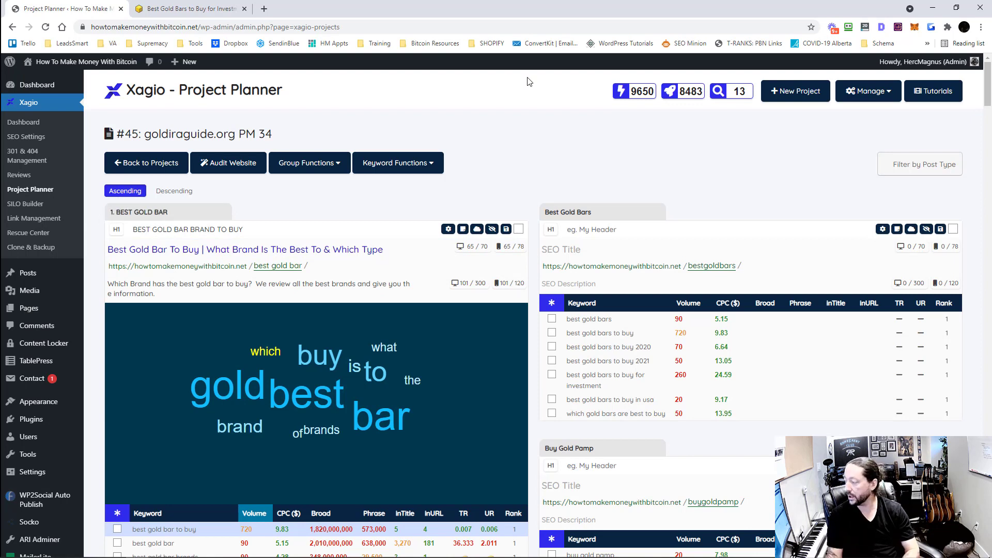
left_click(506, 229)
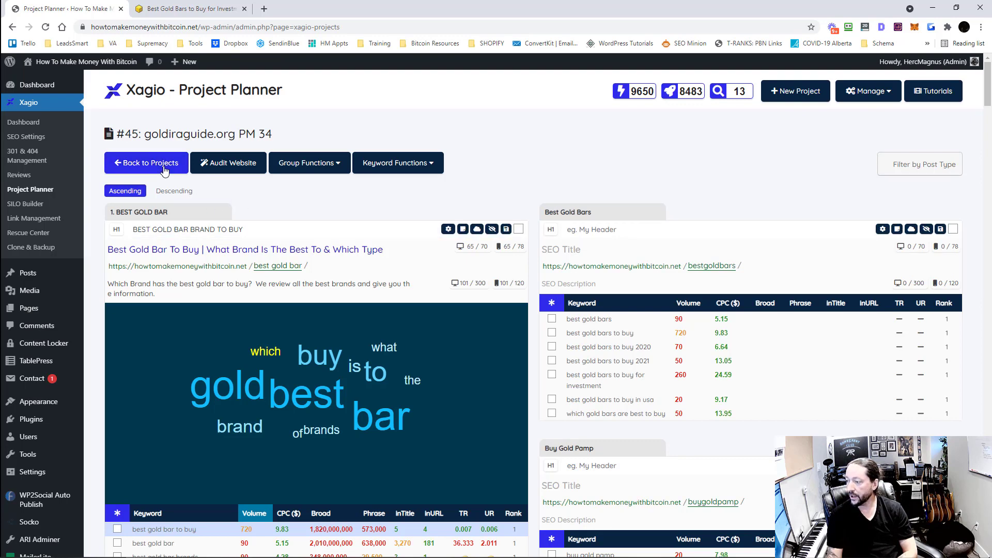
Step: Reload the goldiraguide.org PM 34 project and open the page attached to the 1. BEST GOLD BAR group for editing
left_click(147, 163)
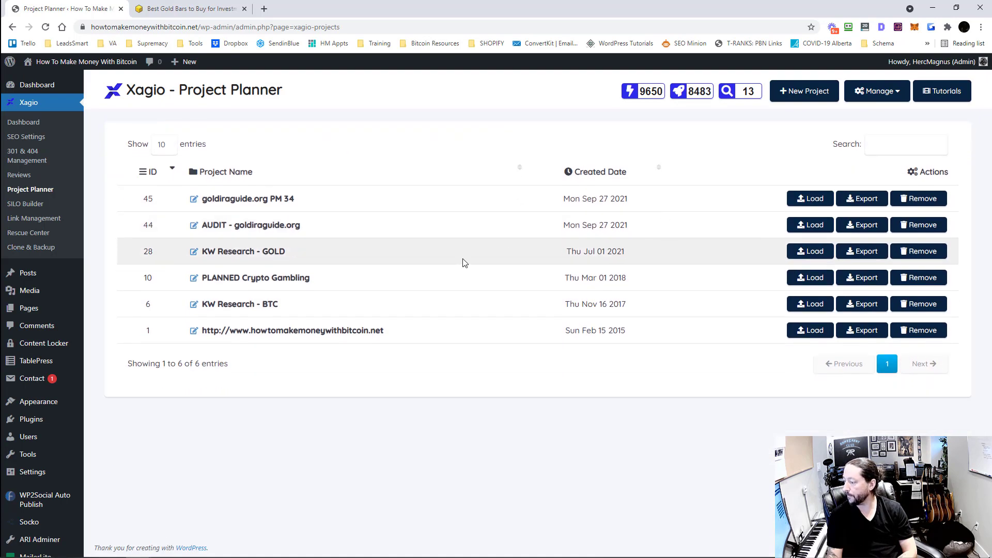
left_click(811, 199)
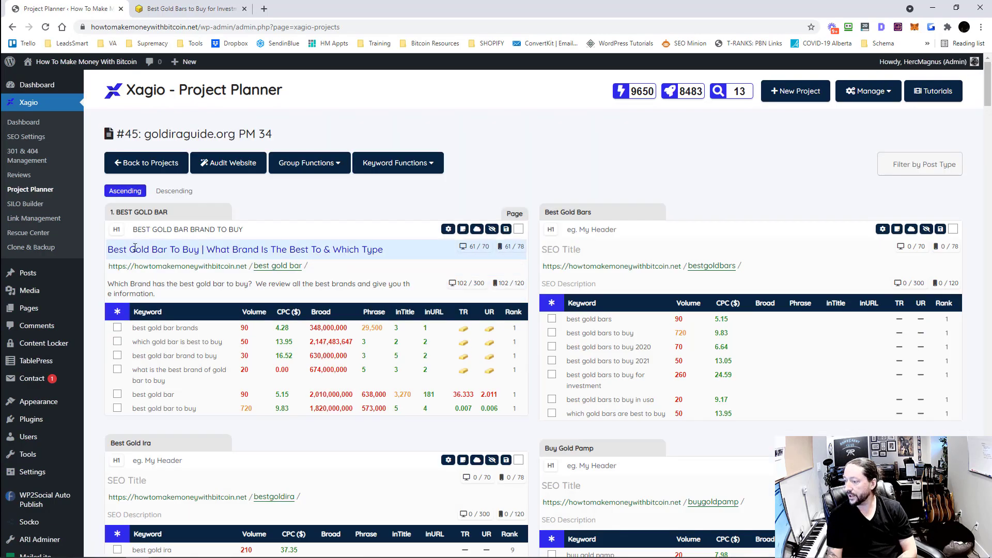
scroll(635, 267, "down", 2)
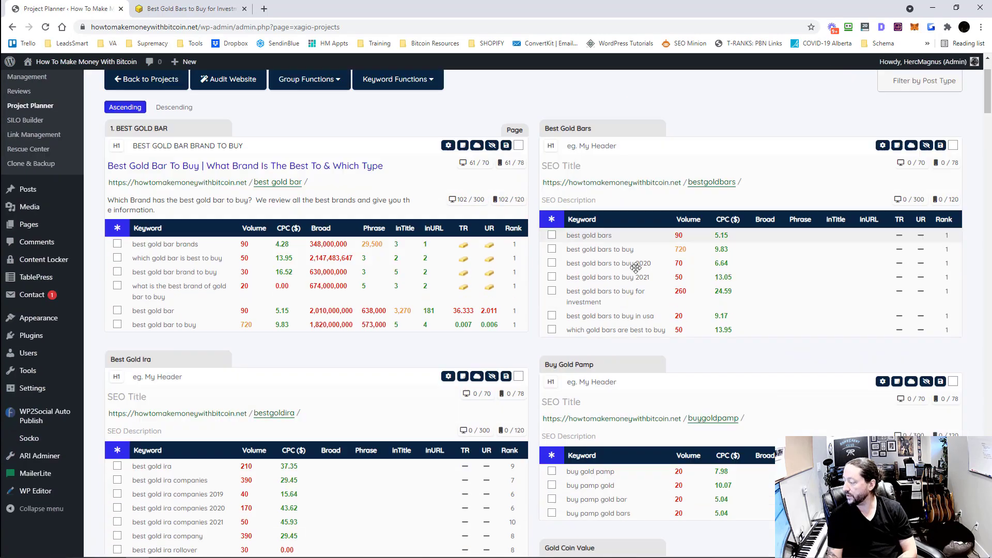
scroll(635, 267, "down", 12)
scroll(644, 361, "up", 10)
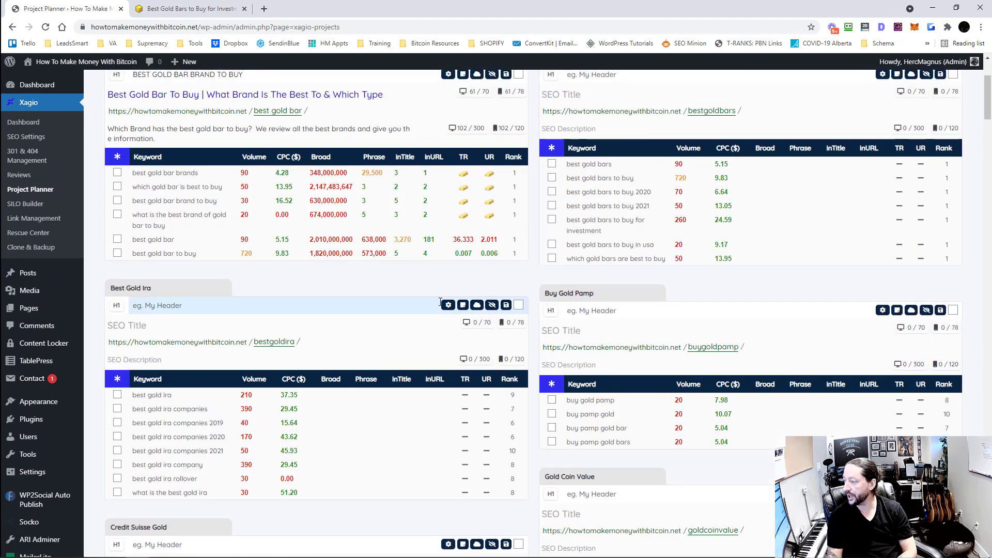
scroll(440, 302, "up", 3)
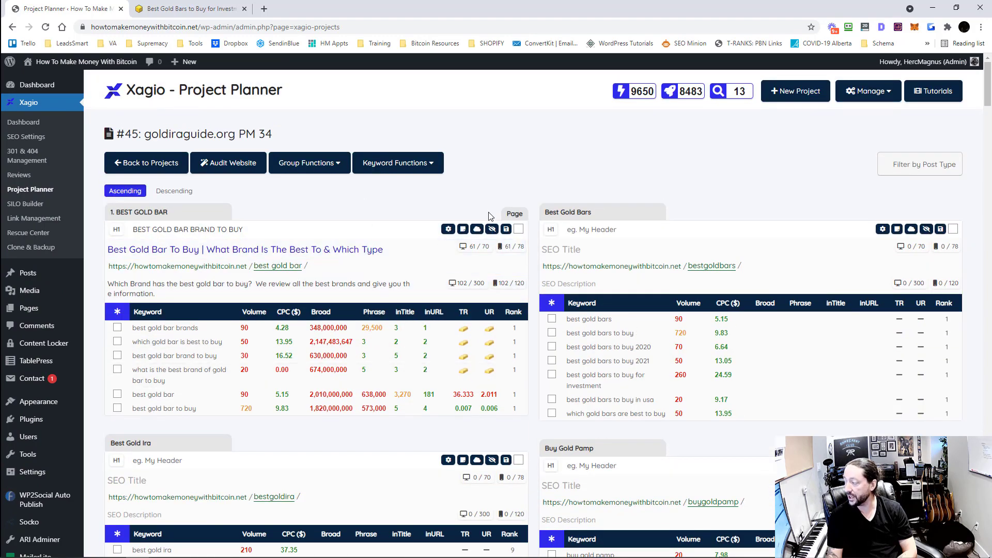
left_click(515, 216)
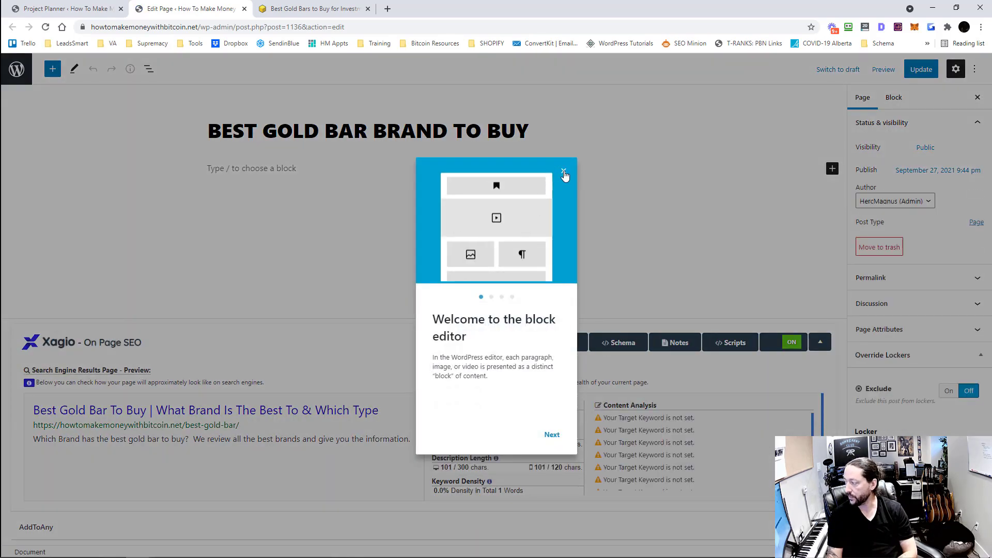
left_click(564, 172)
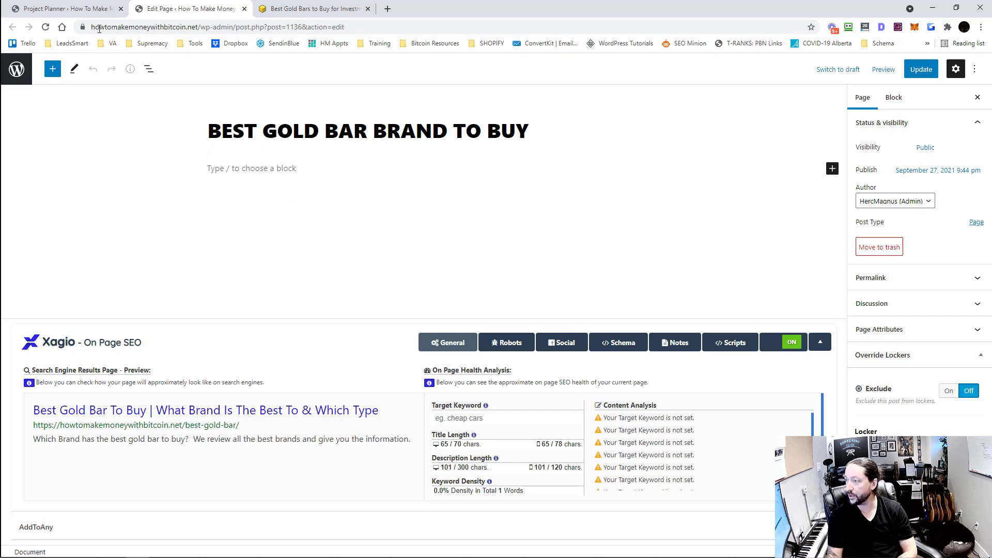
left_click(70, 9)
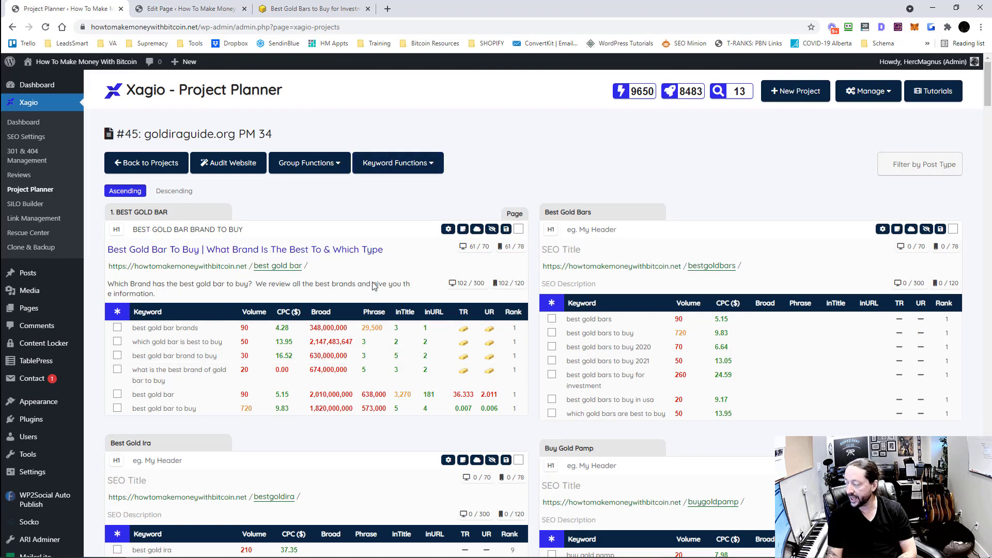
left_click(448, 229)
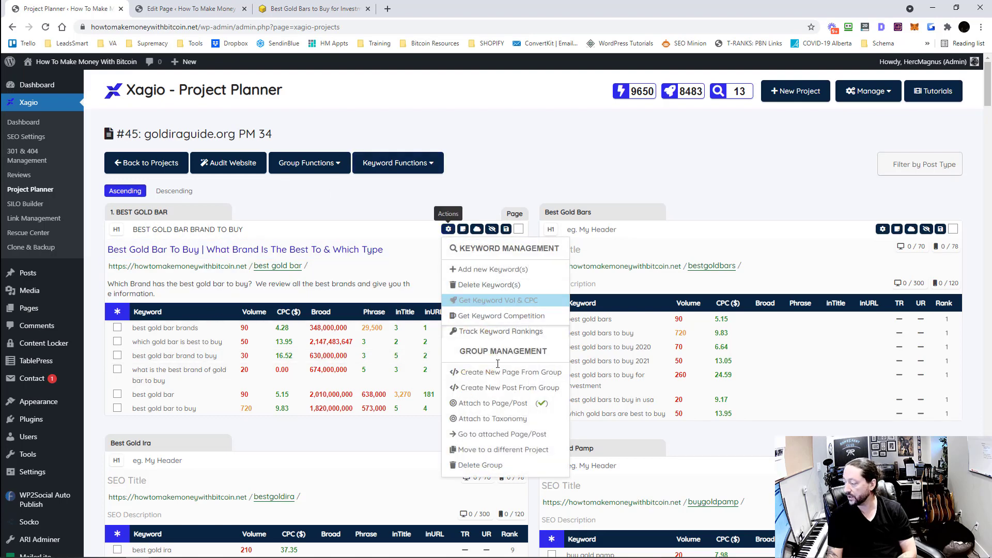
left_click(483, 449)
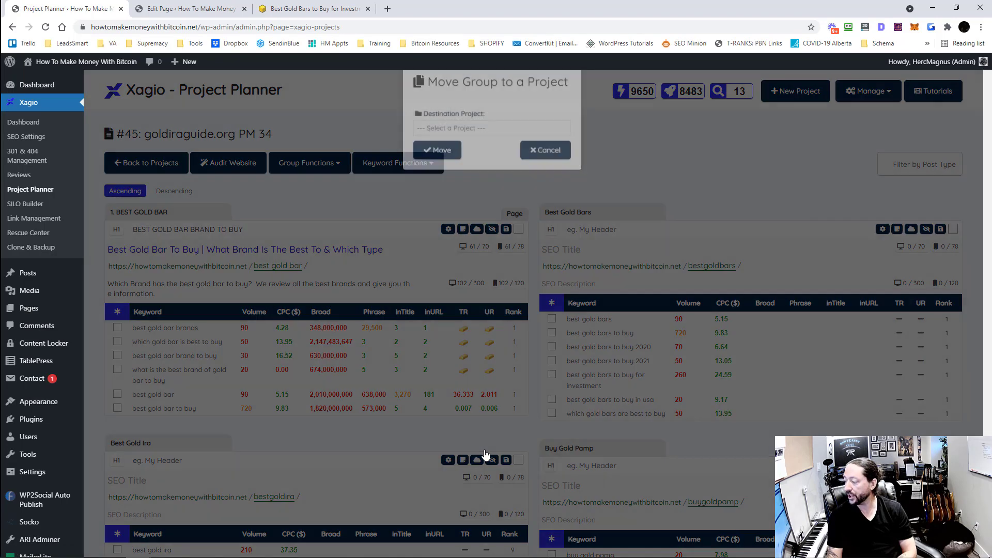
left_click(455, 144)
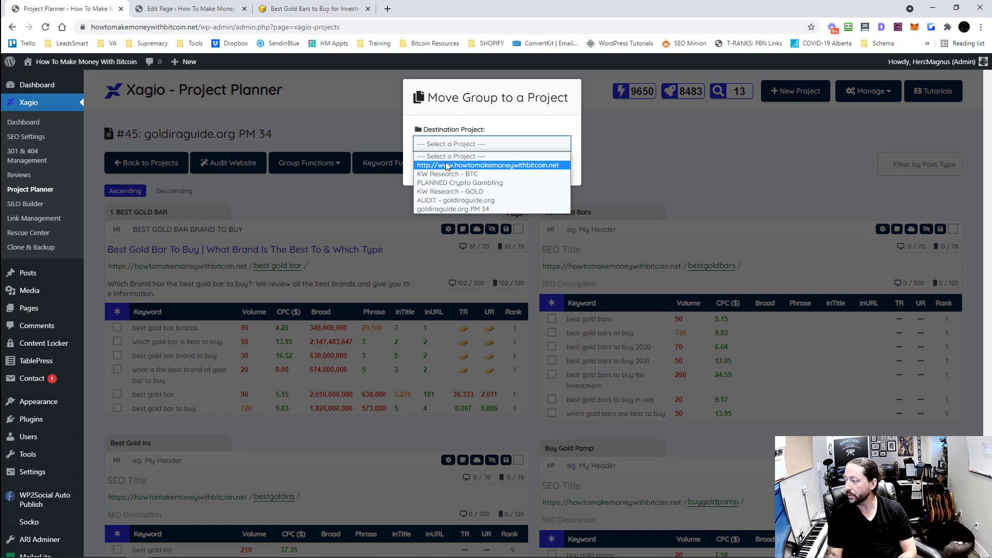
left_click(514, 165)
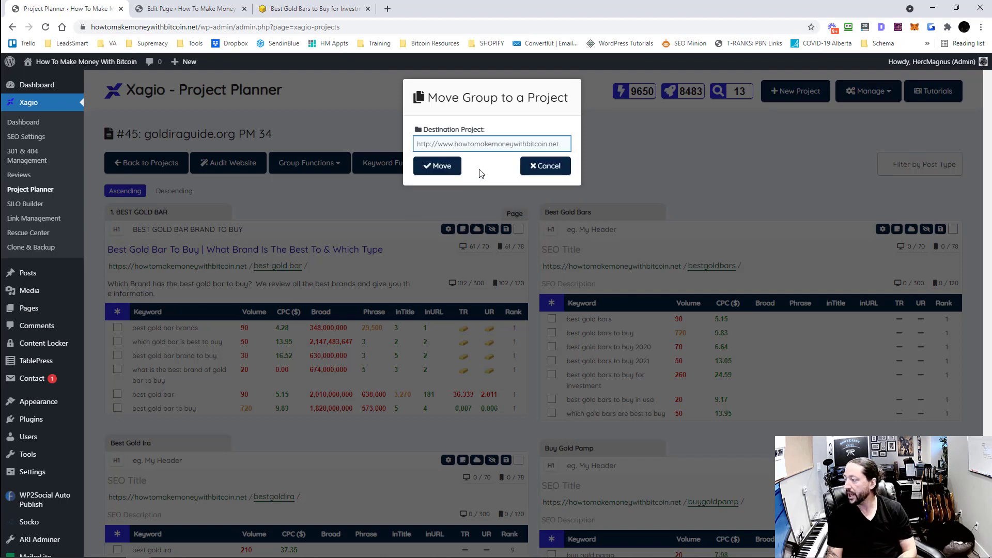
left_click(442, 169)
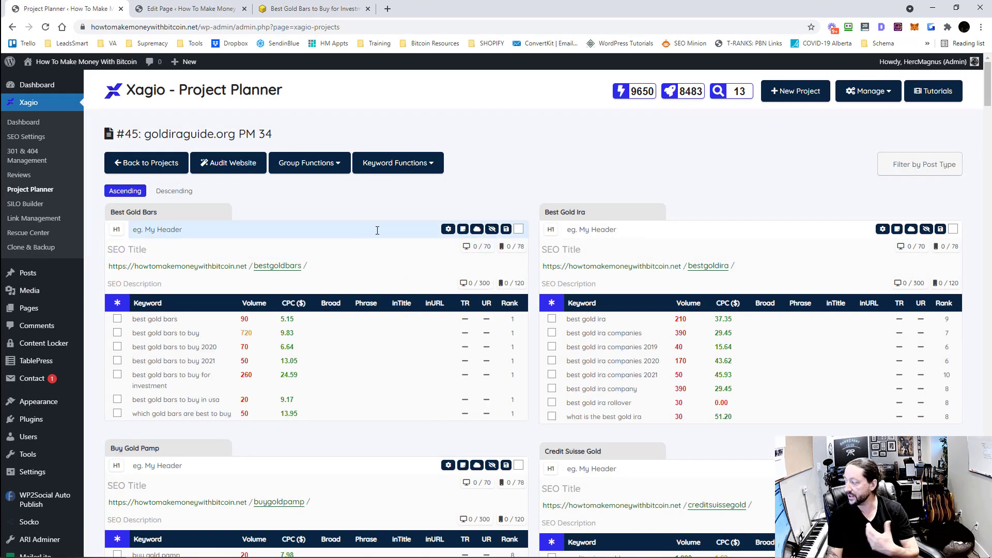
Step: Look through the remaining keyword groups in the goldiraguide.org PM 34 project
scroll(476, 300, "down", 2)
scroll(476, 300, "down", 20)
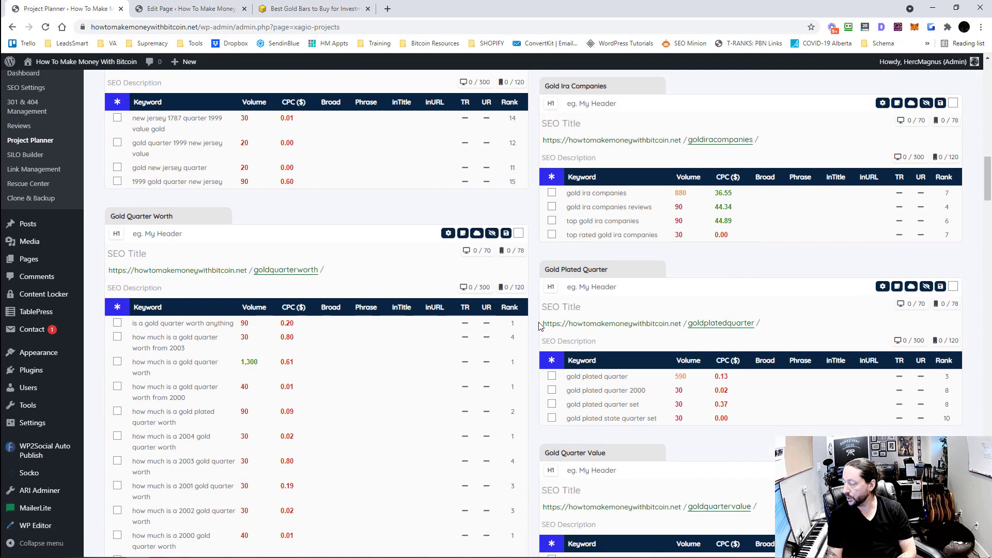
scroll(539, 326, "down", 20)
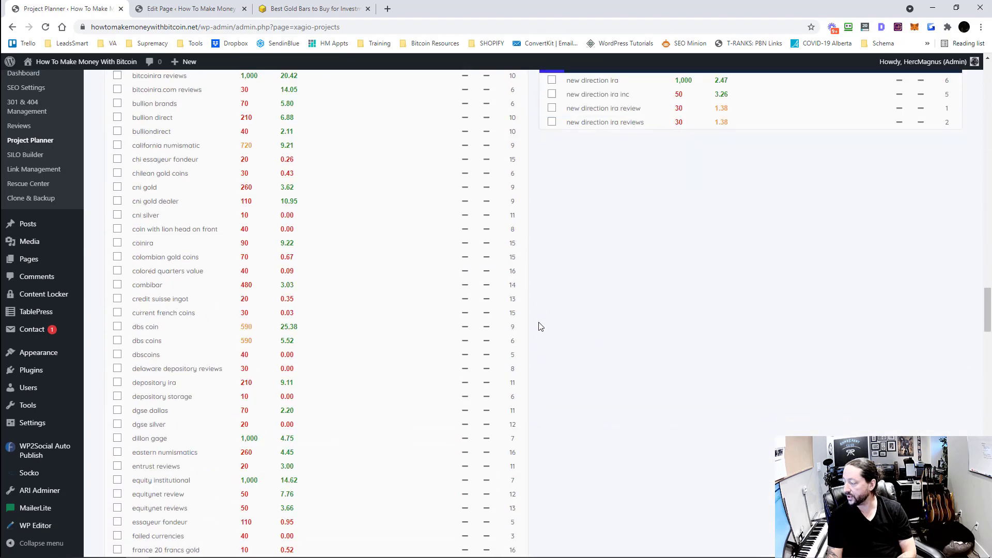
scroll(539, 326, "up", 15)
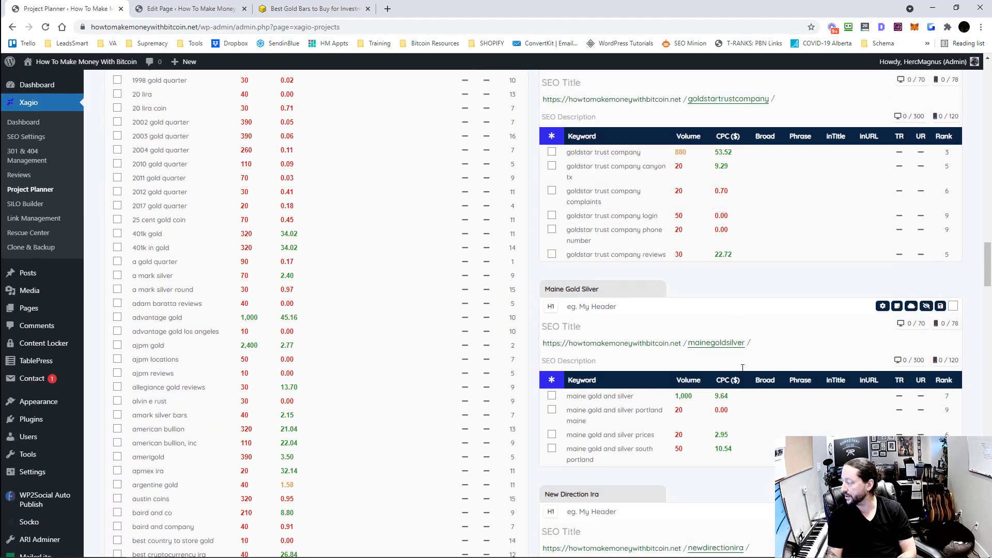
scroll(658, 392, "up", 5)
scroll(659, 392, "down", 7)
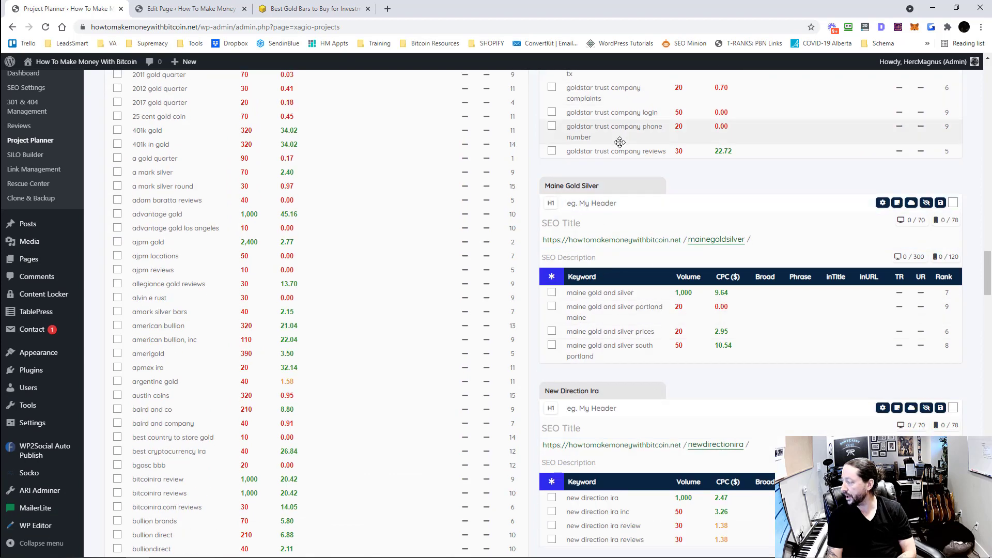
scroll(608, 241, "down", 3)
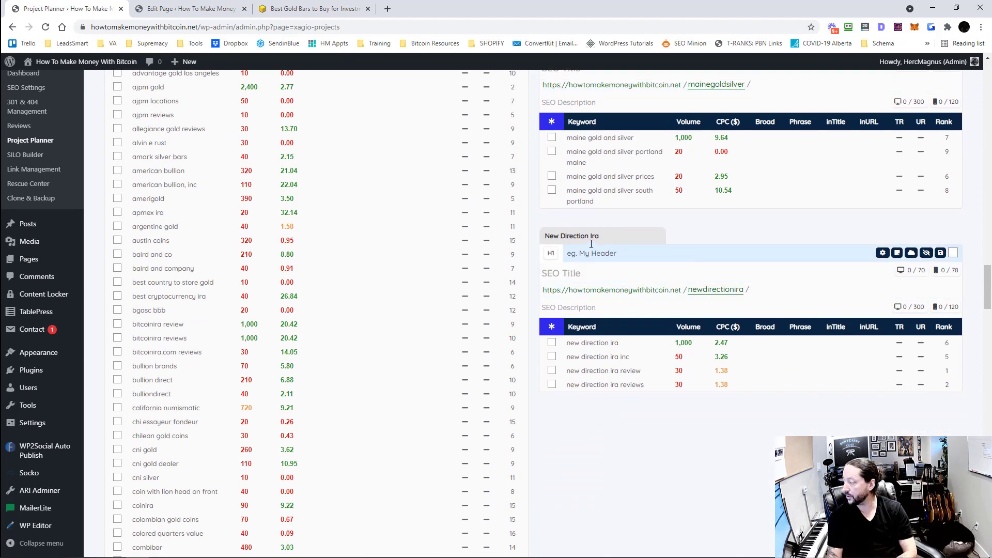
middle_click(390, 348)
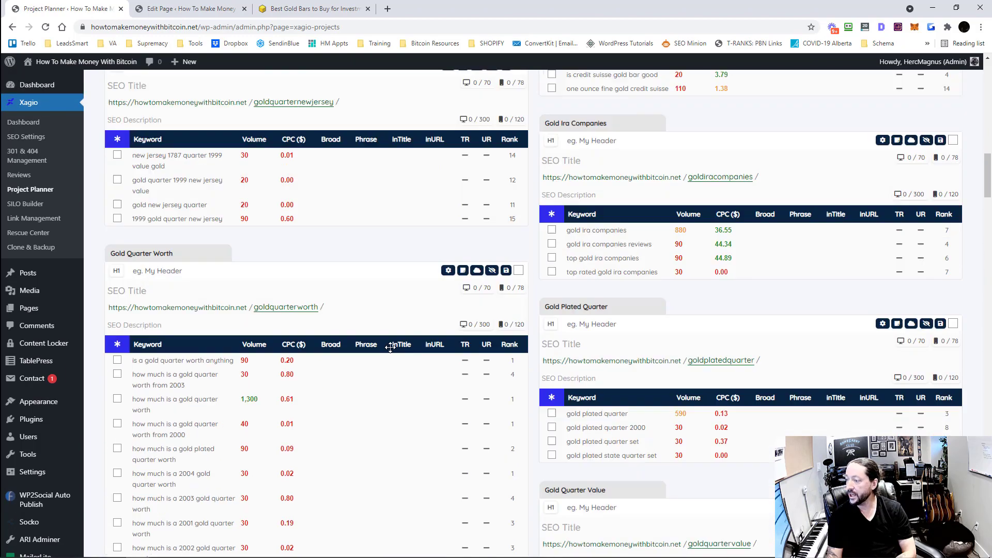
scroll(389, 347, "up", 9)
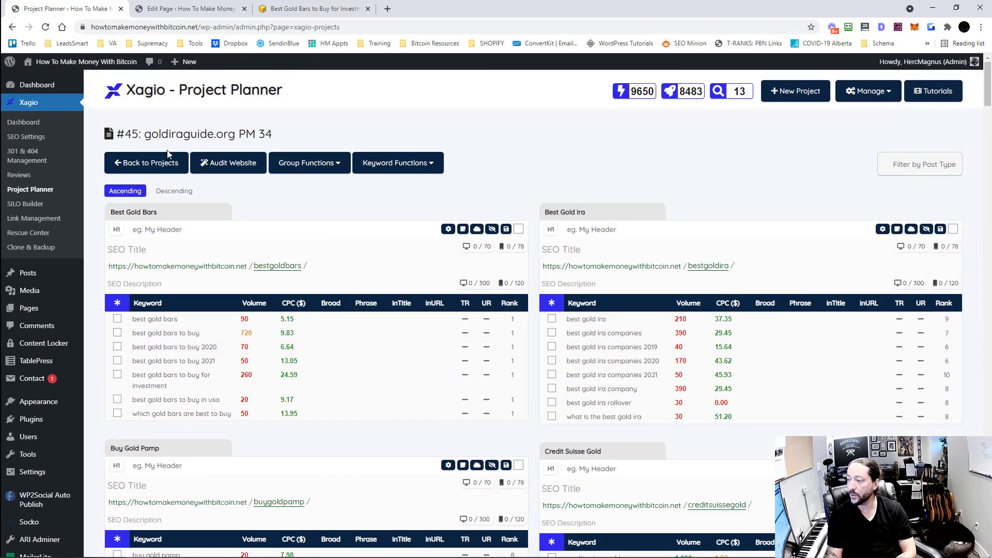
left_click(162, 176)
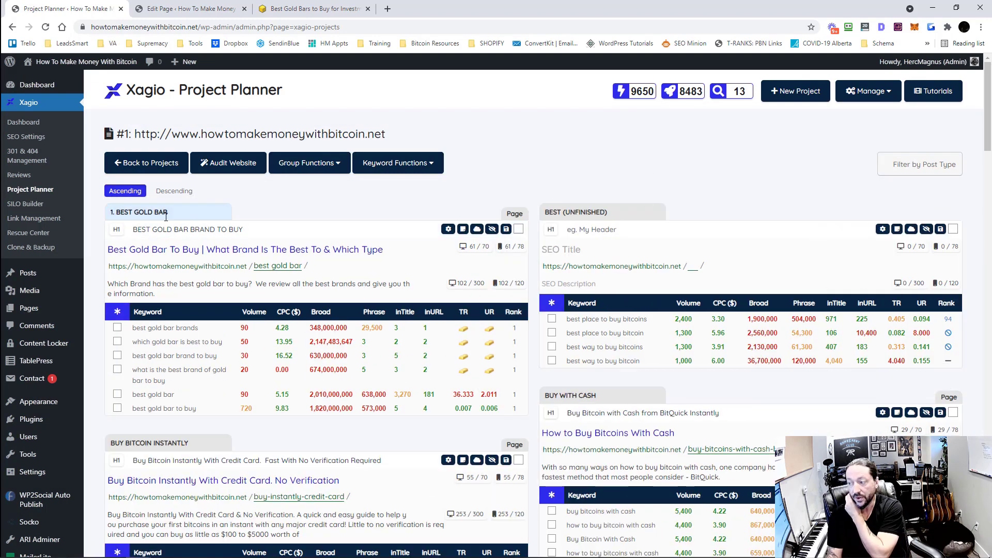
left_click_drag(166, 216, 103, 219)
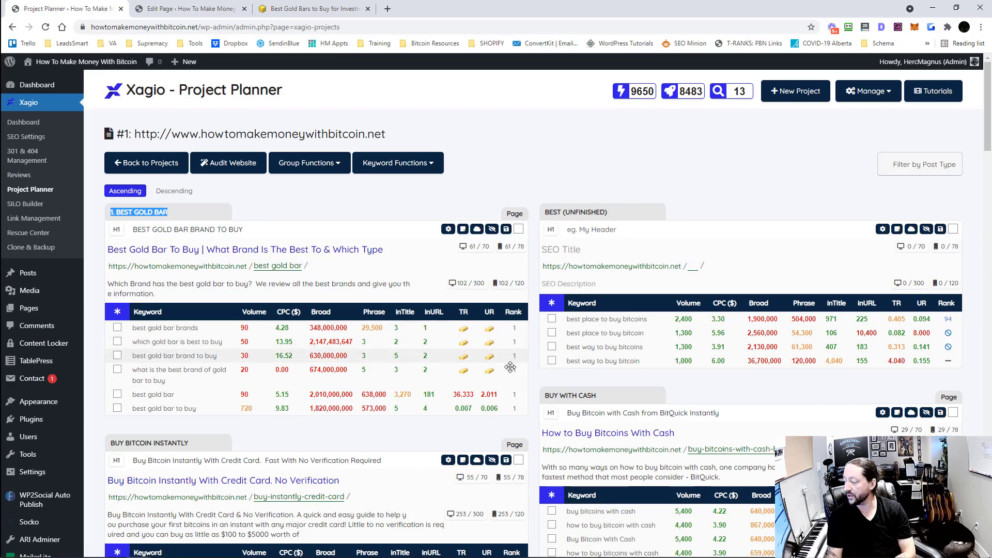
left_click(117, 312)
left_click(448, 229)
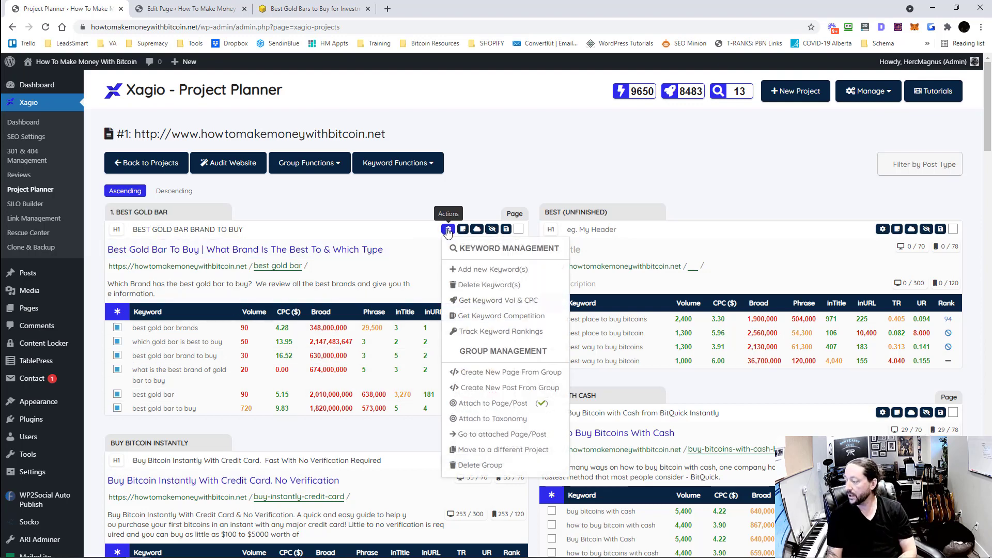
left_click(484, 332)
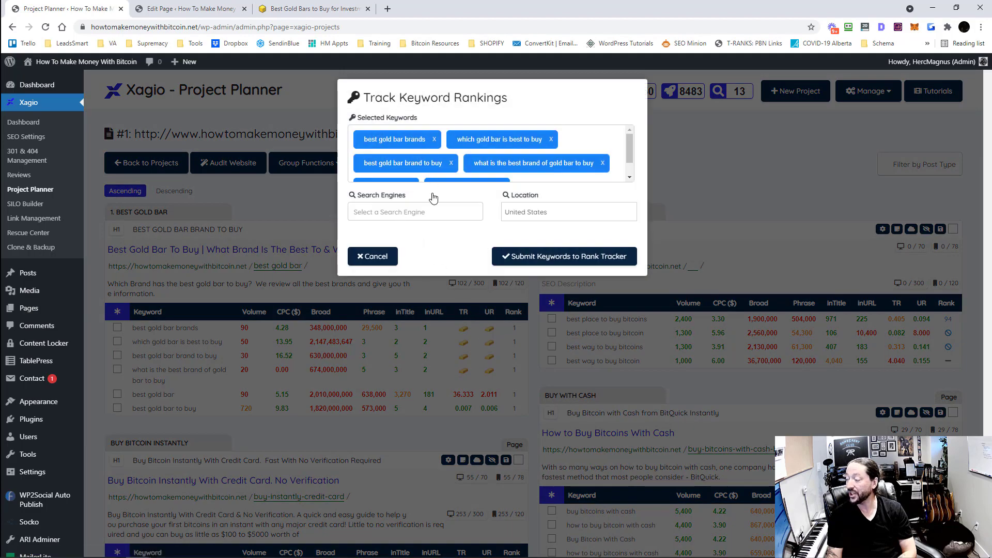
scroll(430, 158, "down", 1)
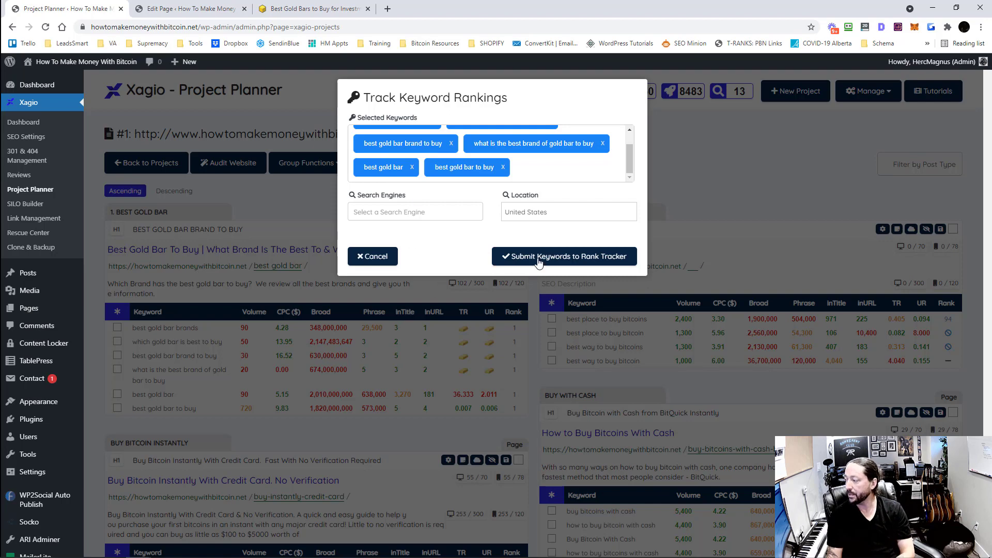
left_click(395, 256)
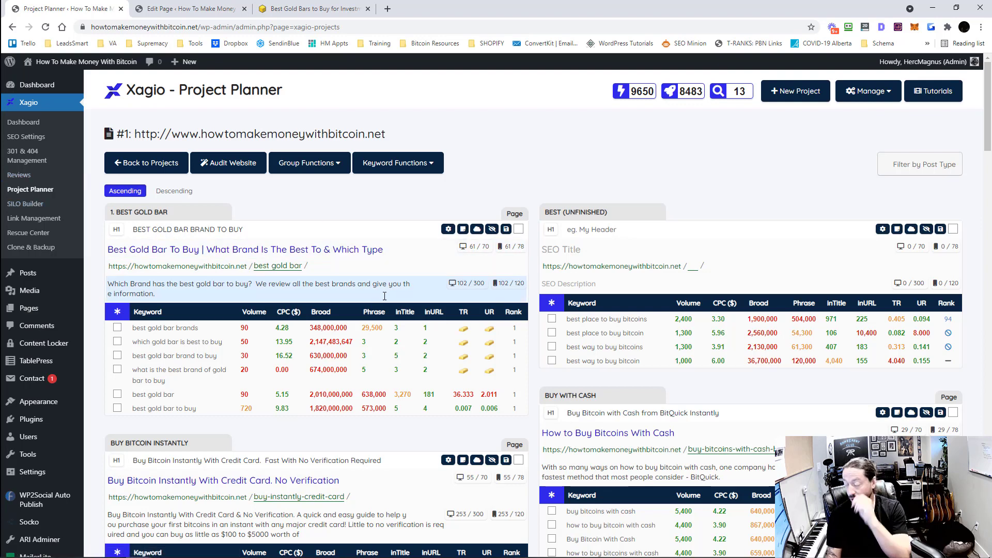
Step: Hide the keyword tables of all groups in the project and look through the condensed group list
scroll(533, 334, "down", 2)
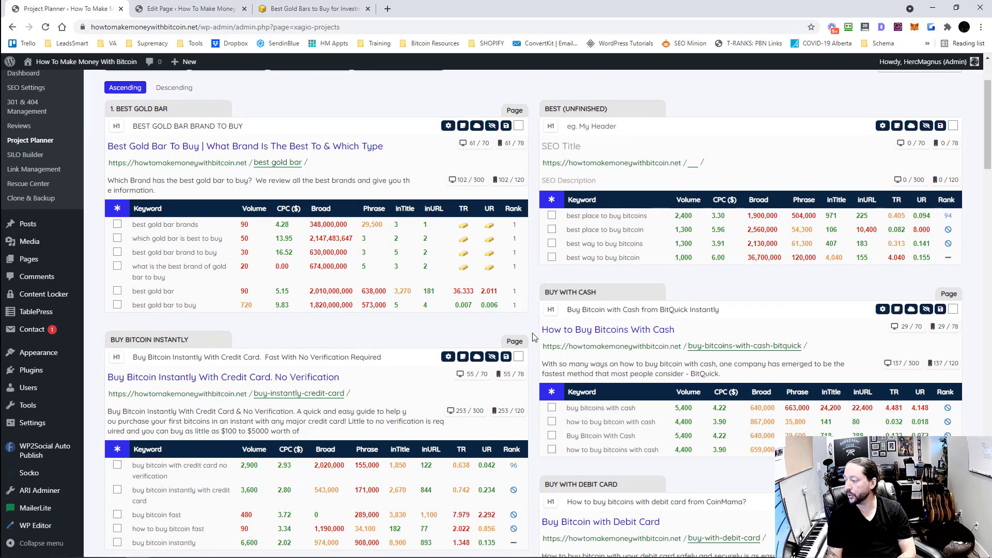
scroll(534, 335, "up", 2)
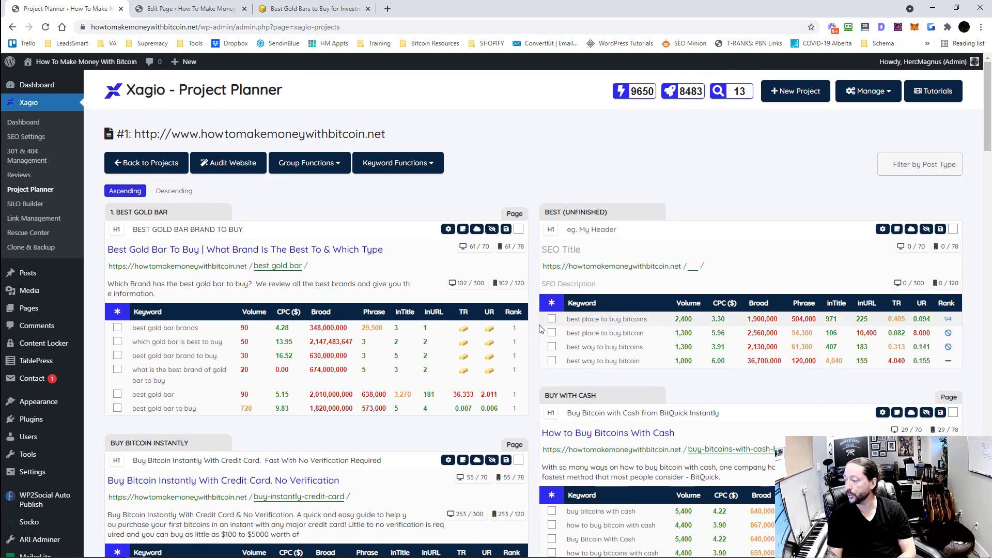
left_click(327, 162)
left_click(335, 339)
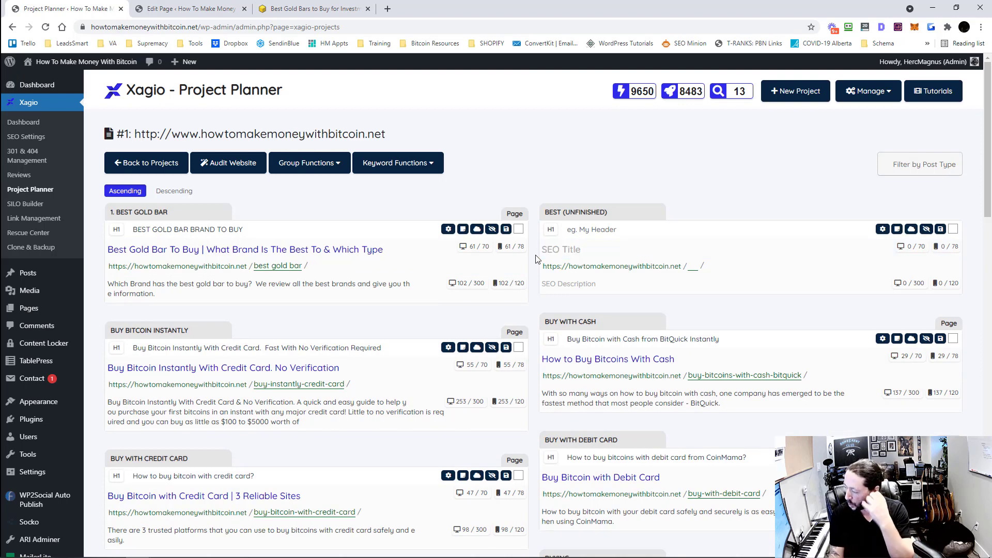
scroll(535, 258, "down", 10)
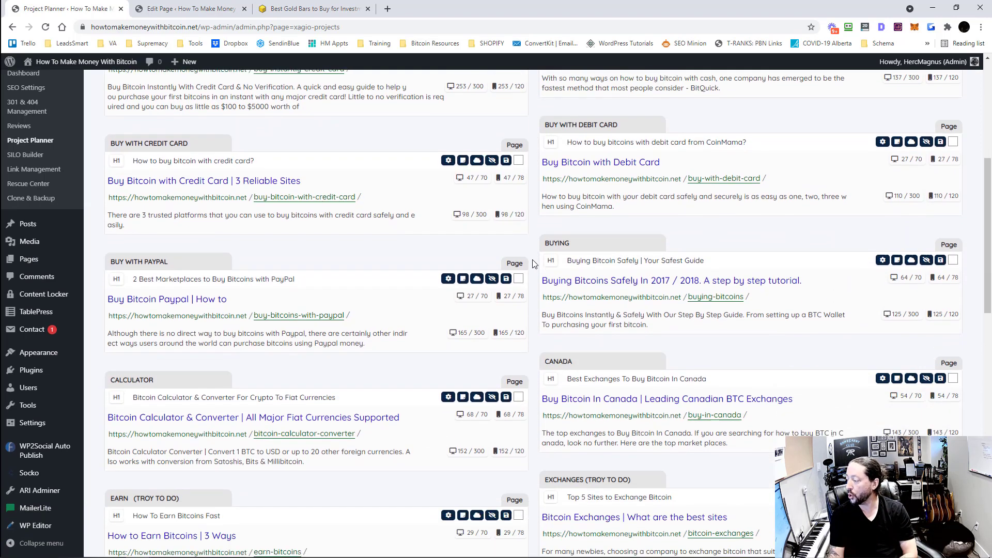
scroll(536, 300, "down", 9)
scroll(535, 300, "up", 15)
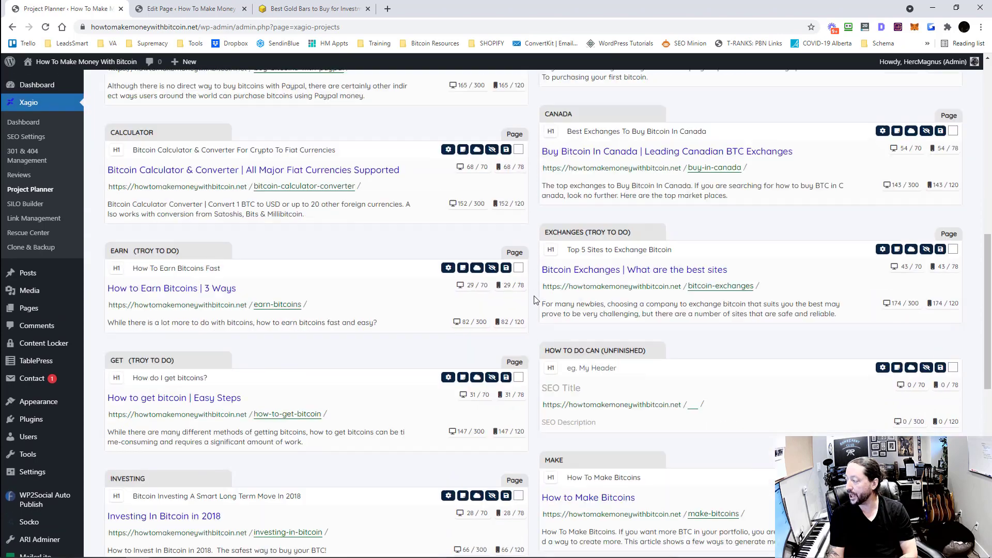
scroll(536, 300, "up", 4)
Step: Filter the project's groups by the Posts post type, and switch the filter to Pages
left_click(884, 163)
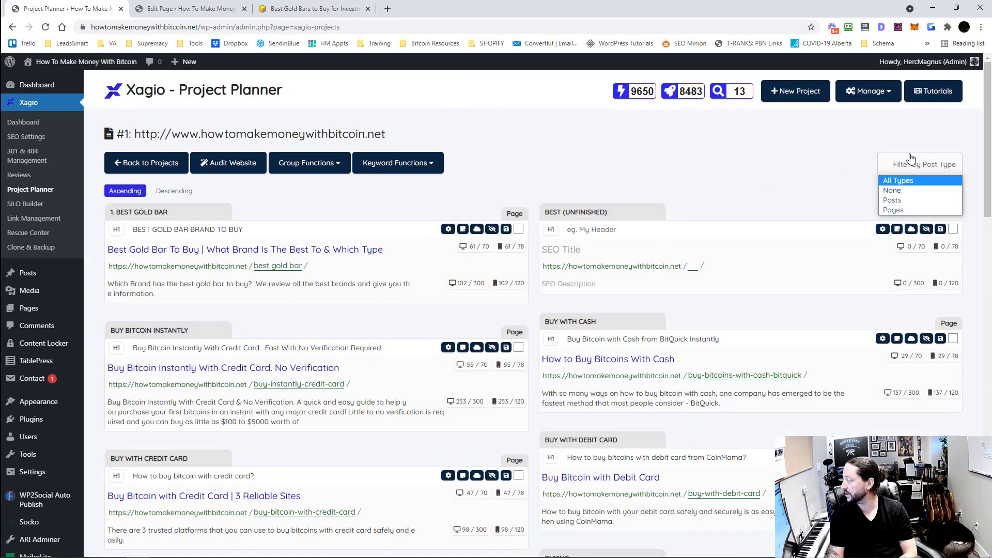
left_click(896, 202)
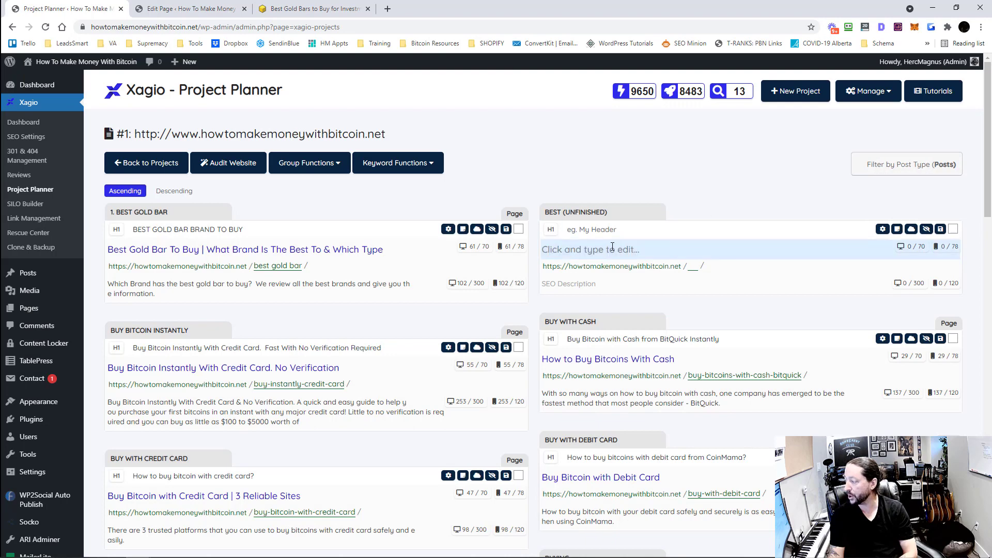
left_click(897, 163)
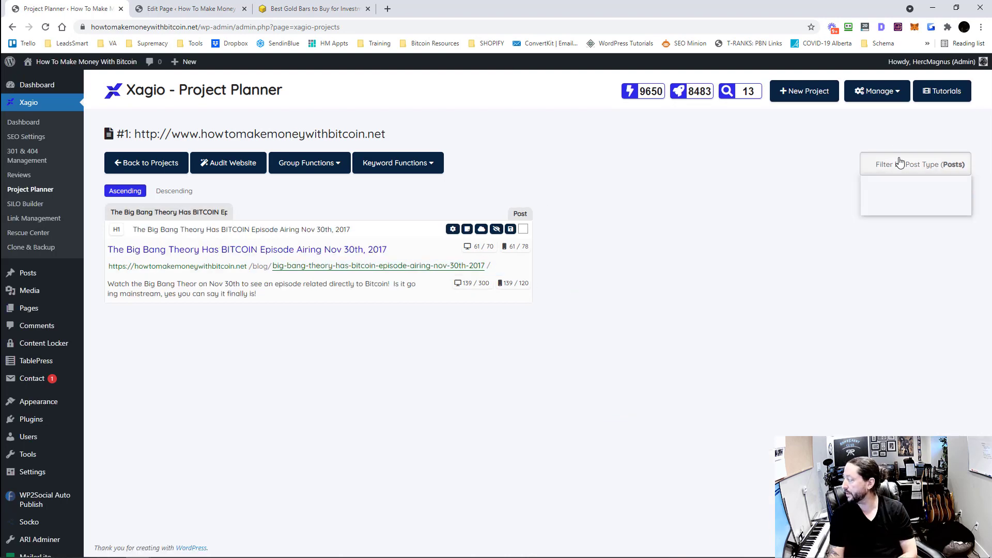
left_click(877, 211)
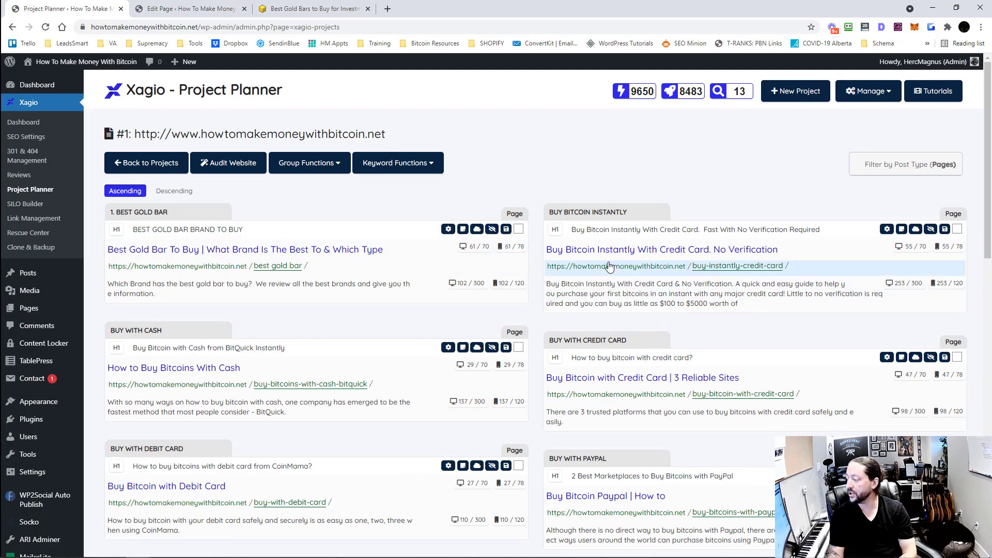
scroll(537, 355, "down", 2)
scroll(536, 355, "up", 2)
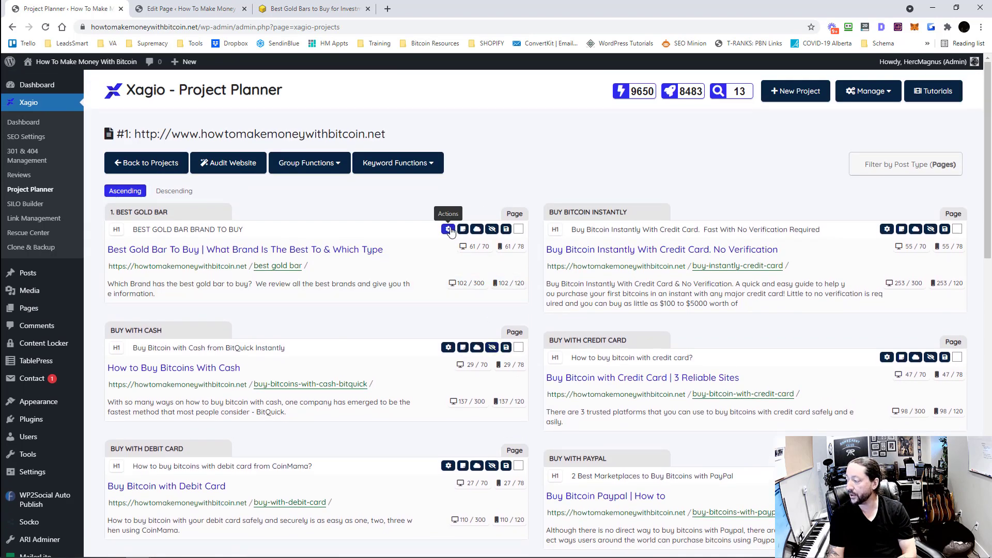
Step: Show the 1. BEST GOLD BAR group's keywords and prefix its SEO title with "TITLE"
left_click(491, 229)
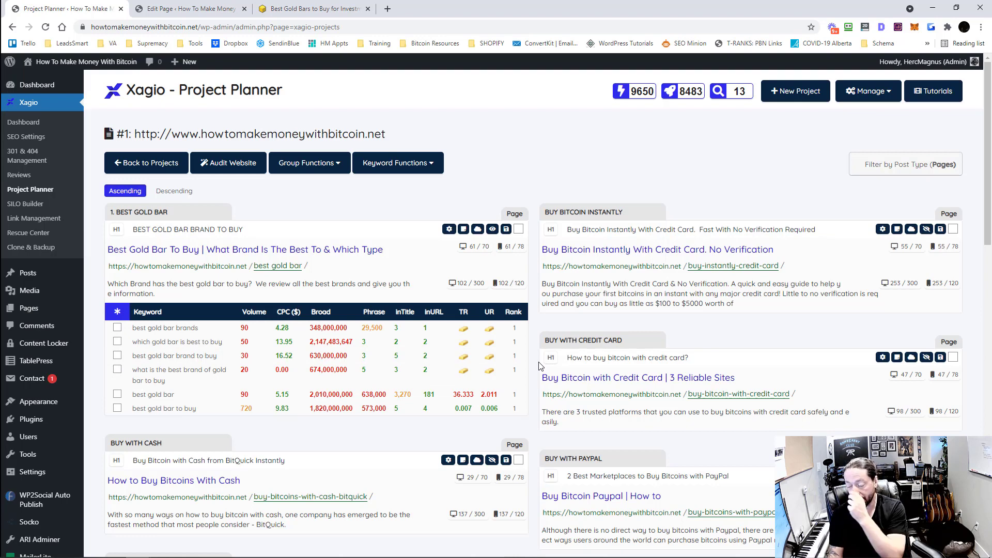
left_click(109, 251)
type("TITLE")
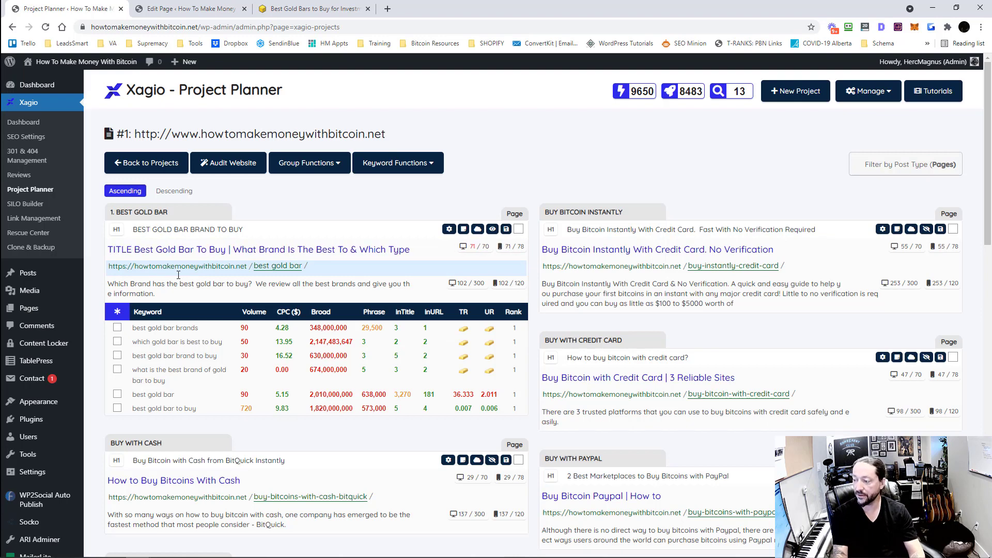
Step: Prefix the 1. BEST GOLD BAR group's SEO description with "DESCRIPTION" and its header with "H1"
left_click(108, 284)
type("D")
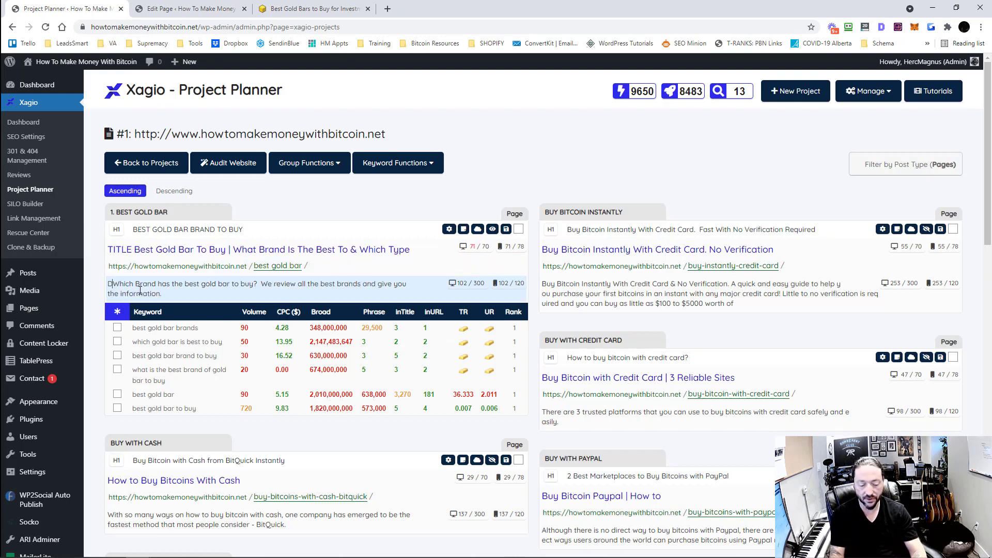
type("ESCRIPTION")
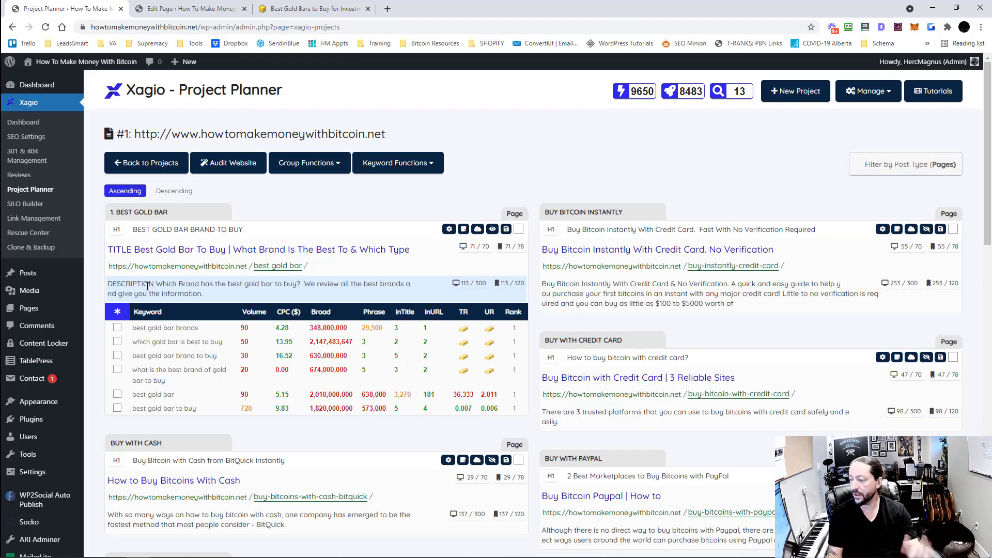
left_click(134, 230)
type("H1")
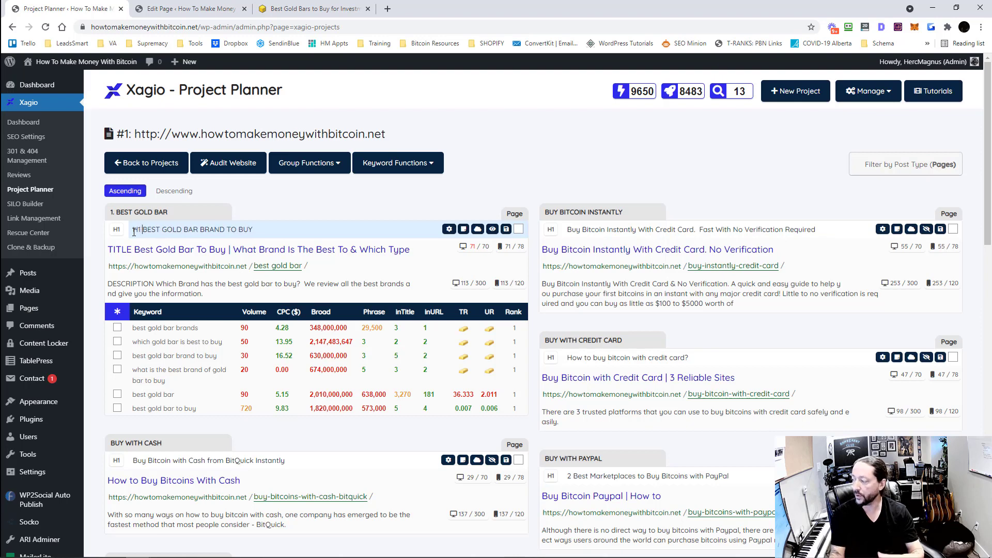
Step: Commit the 1. BEST GOLD BAR group's header edit and check the header, SEO title and description on its linked WordPress page against the group
key("Return")
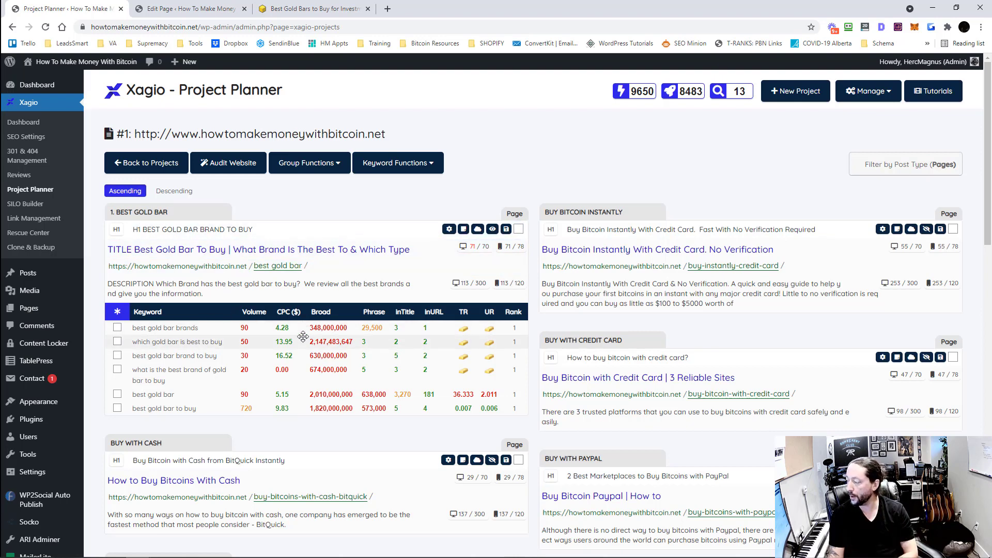
left_click(515, 214)
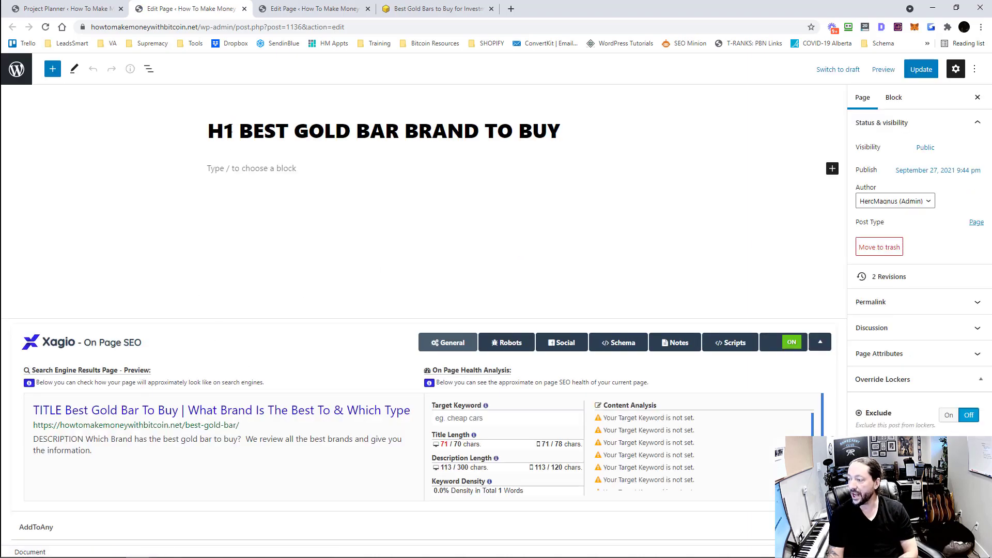
double_click(47, 410)
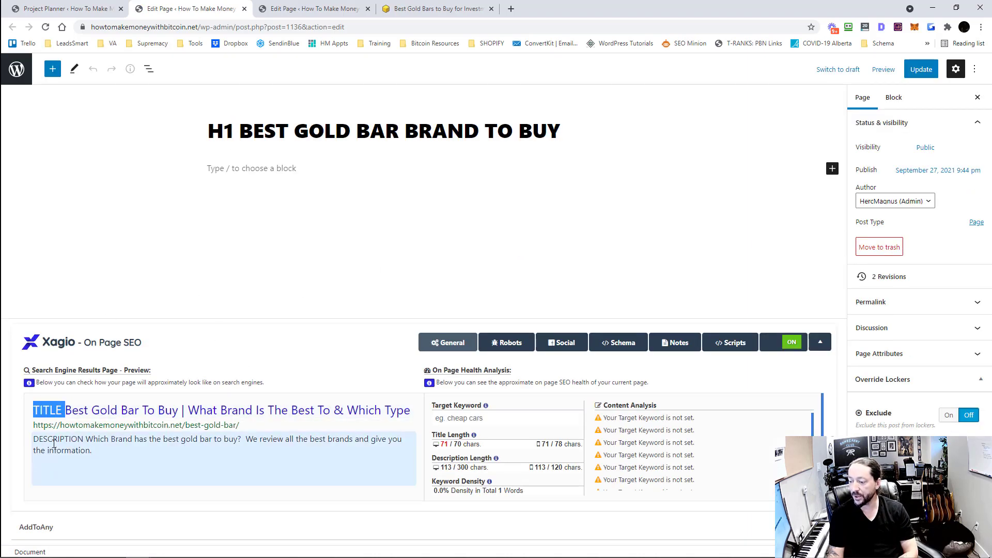
left_click_drag(87, 435, 33, 438)
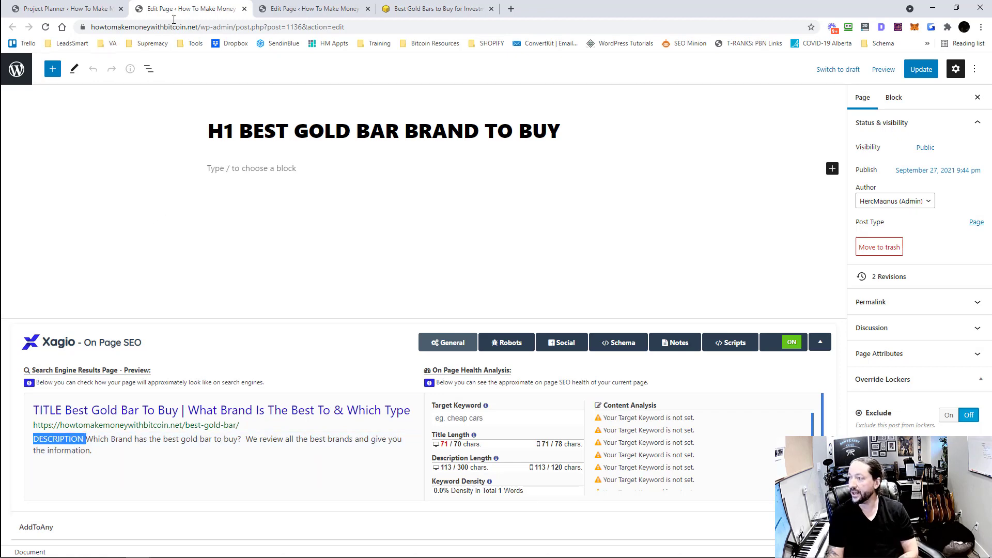
left_click(67, 8)
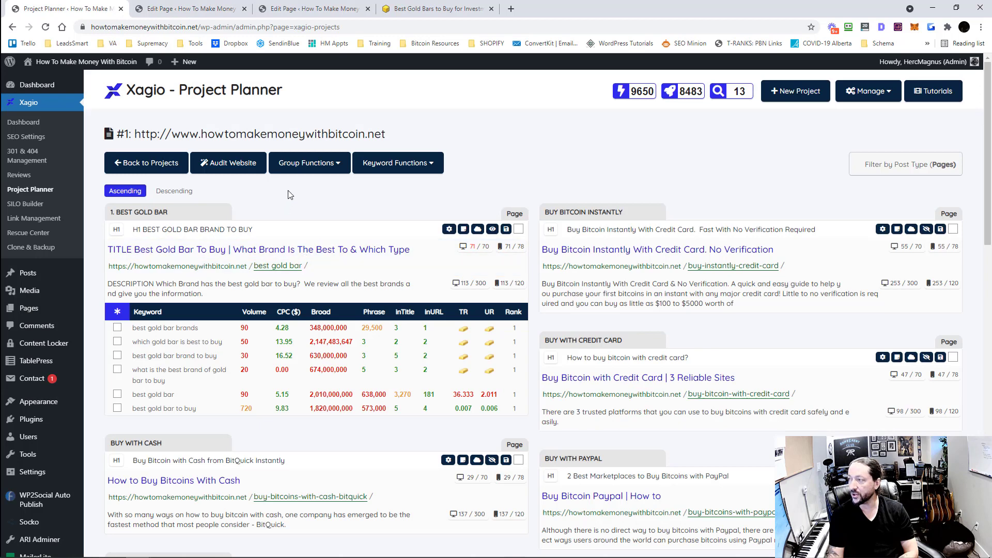
left_click(200, 11)
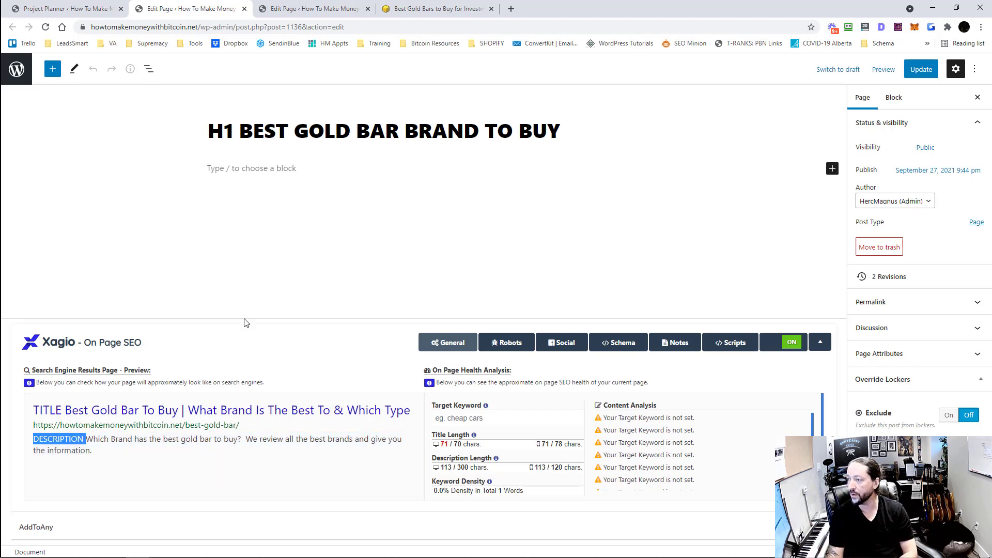
left_click(90, 18)
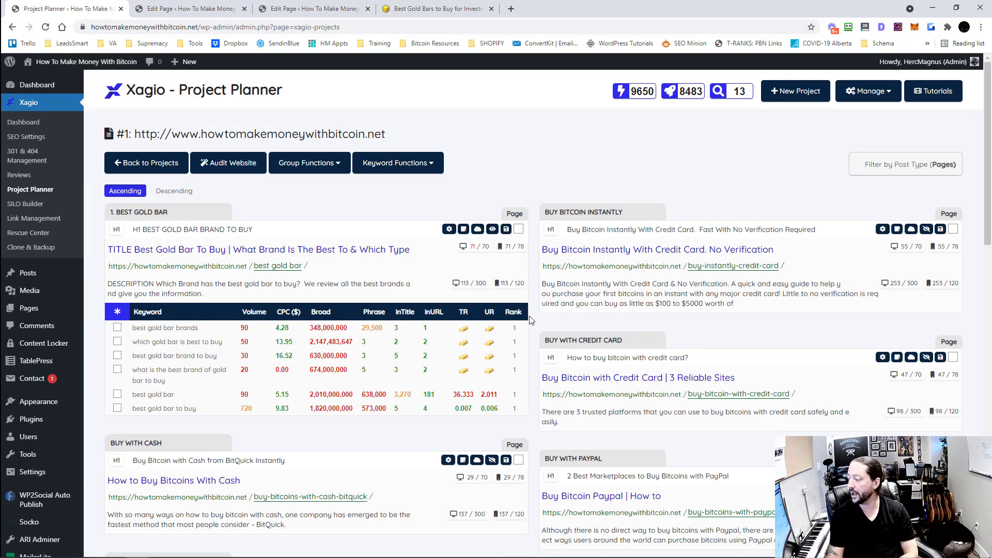
scroll(534, 318, "down", 3)
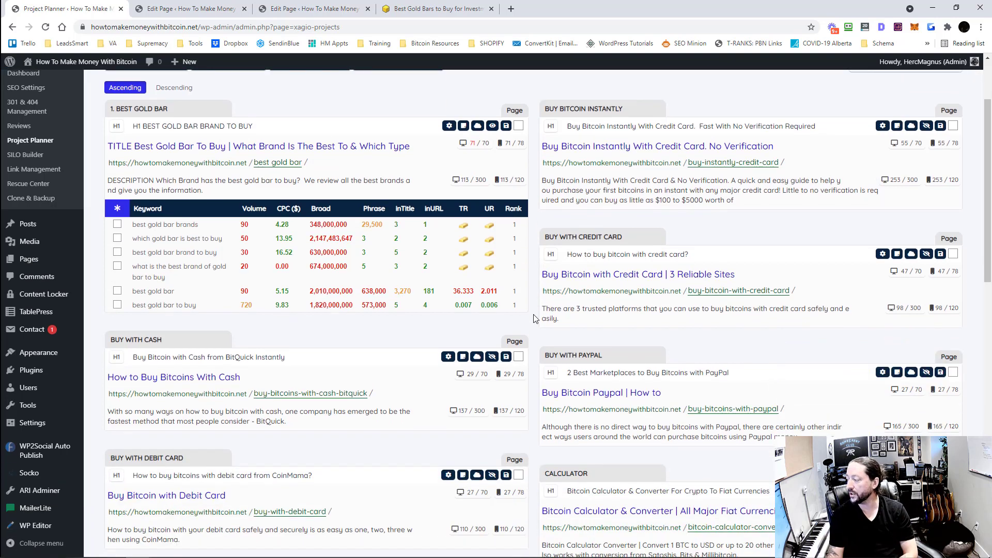
scroll(535, 319, "up", 3)
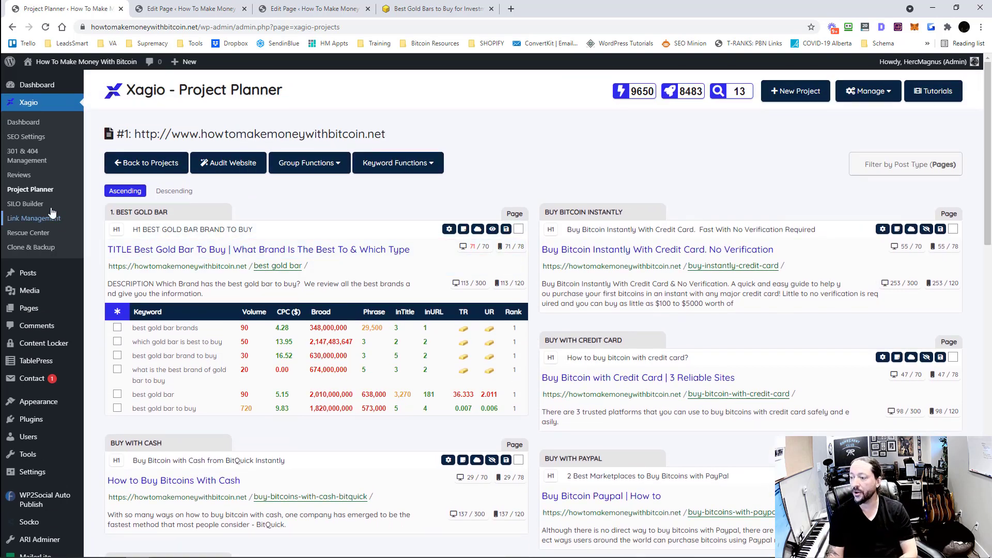
scroll(533, 289, "down", 3)
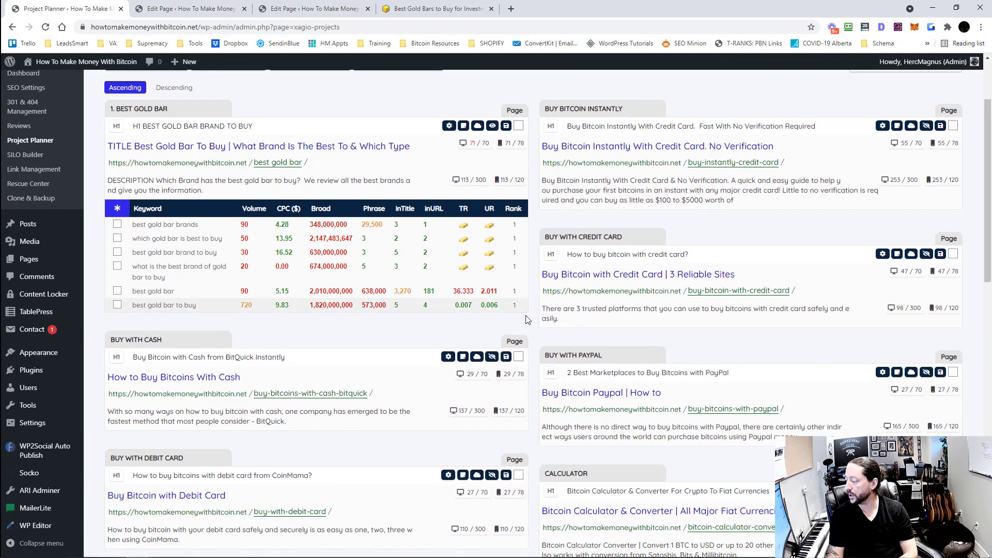
scroll(534, 320, "up", 3)
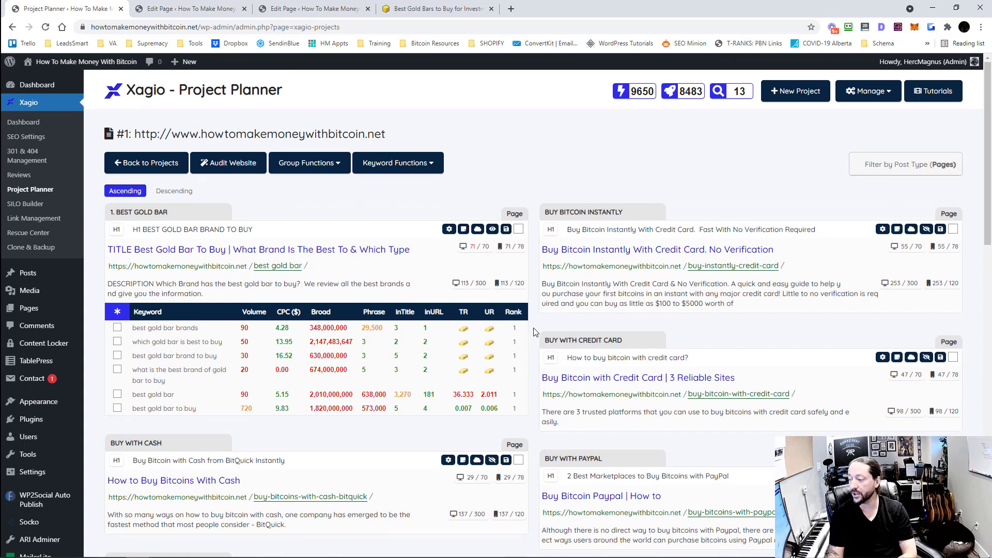
left_click(414, 163)
left_click(500, 139)
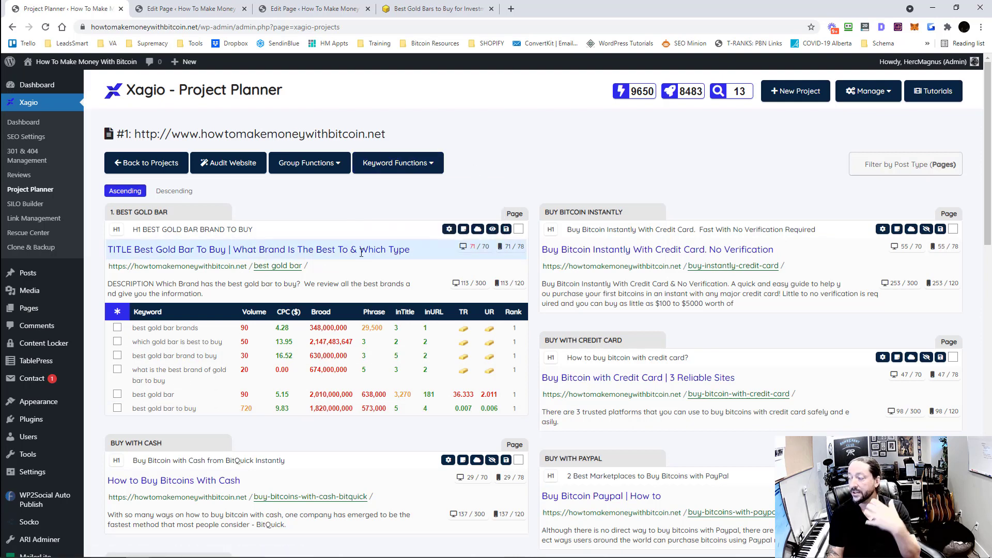
Step: Show the keyword word cloud of the 1. BEST GOLD BAR group, and hide it again
left_click(477, 229)
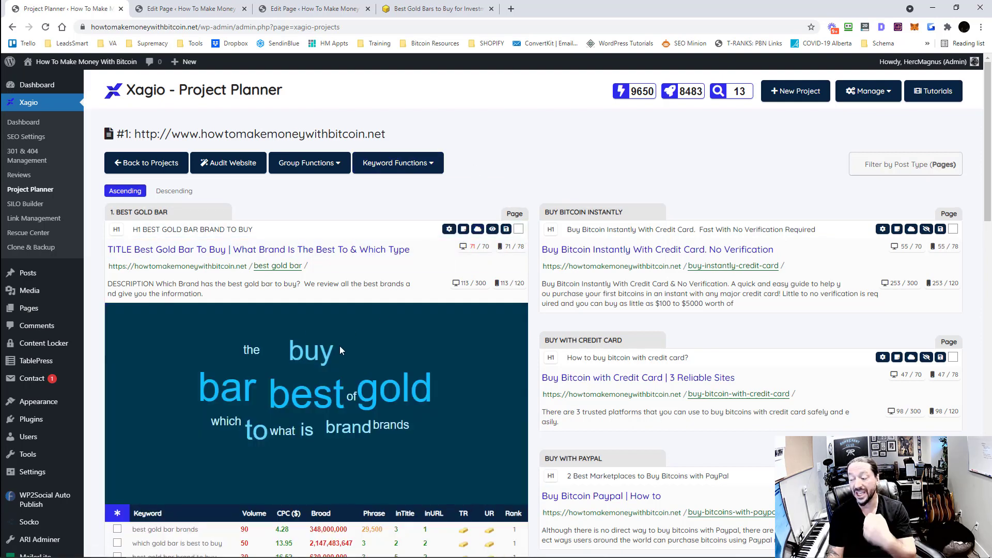
left_click(475, 231)
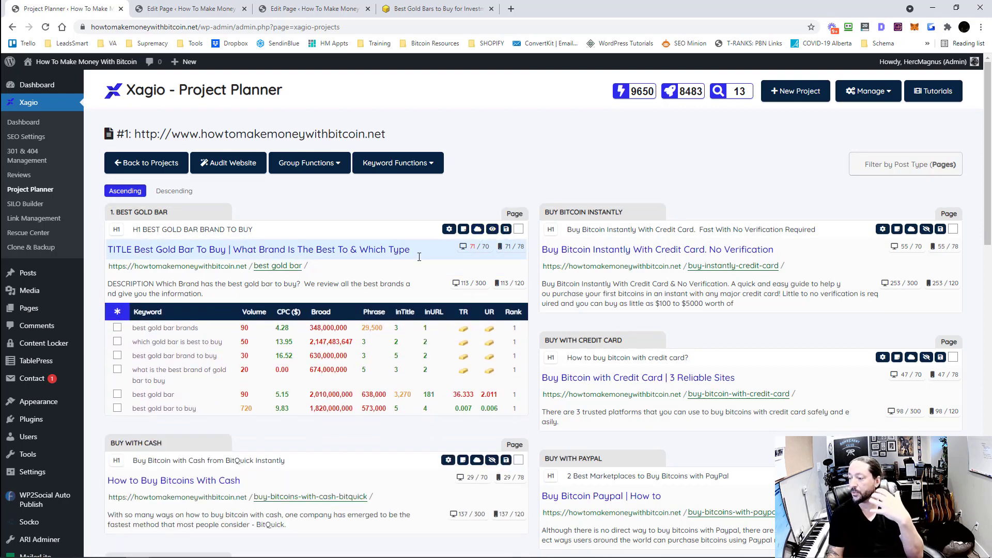